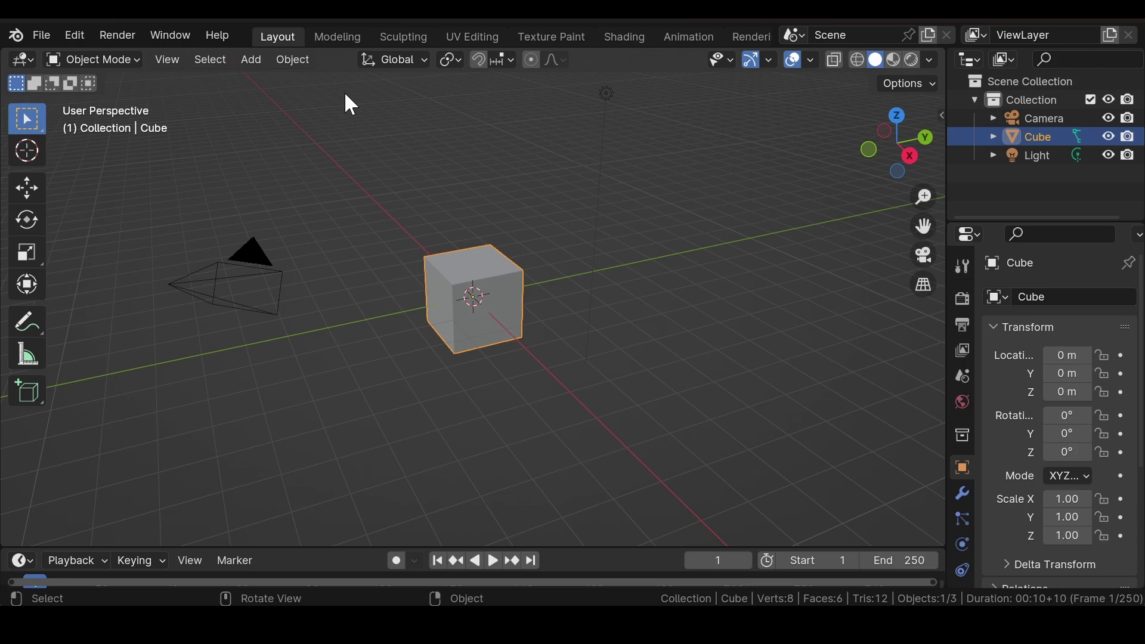
Delete the default cube and light, then add a UV sphere at the origin and frame it.
drag(346, 94, 676, 464)
key(Delete)
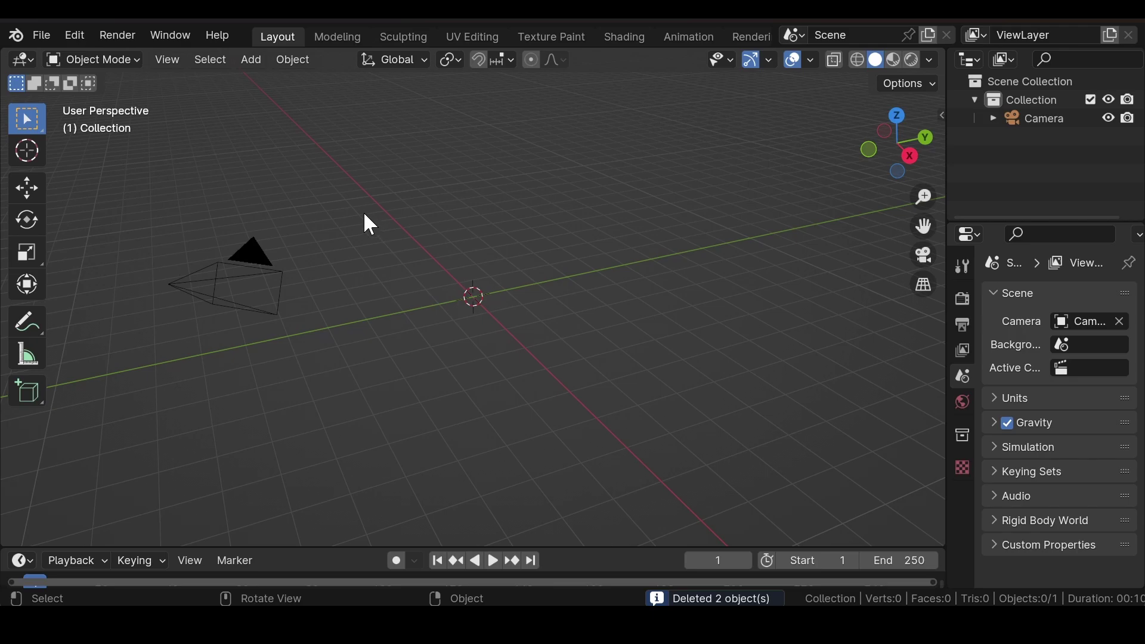
key(shift+a)
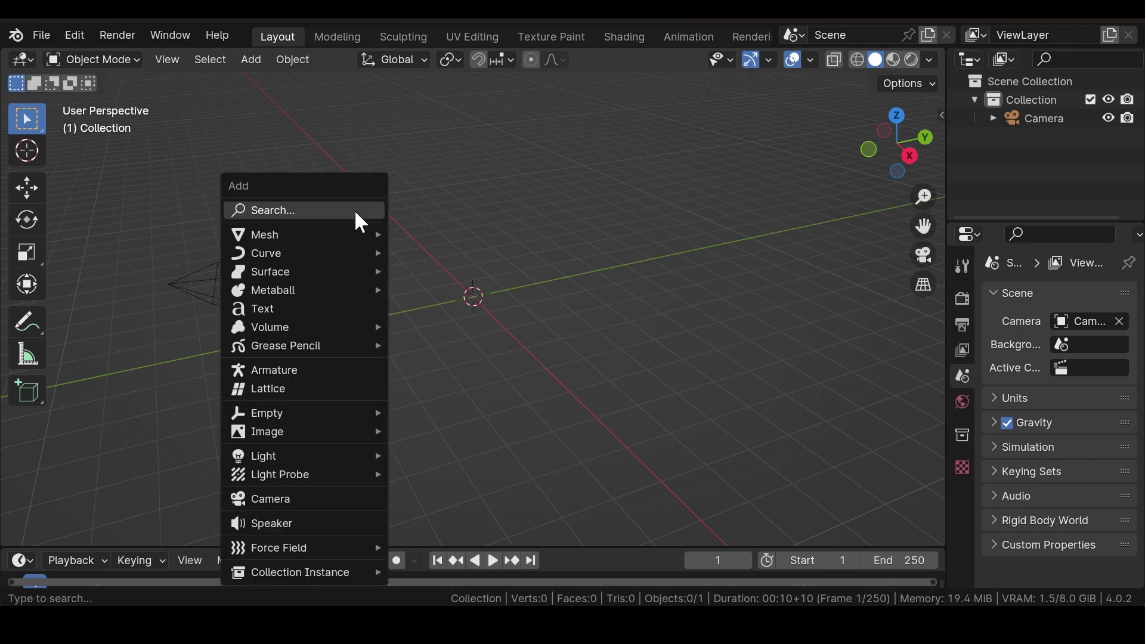
mouse_move(351, 230)
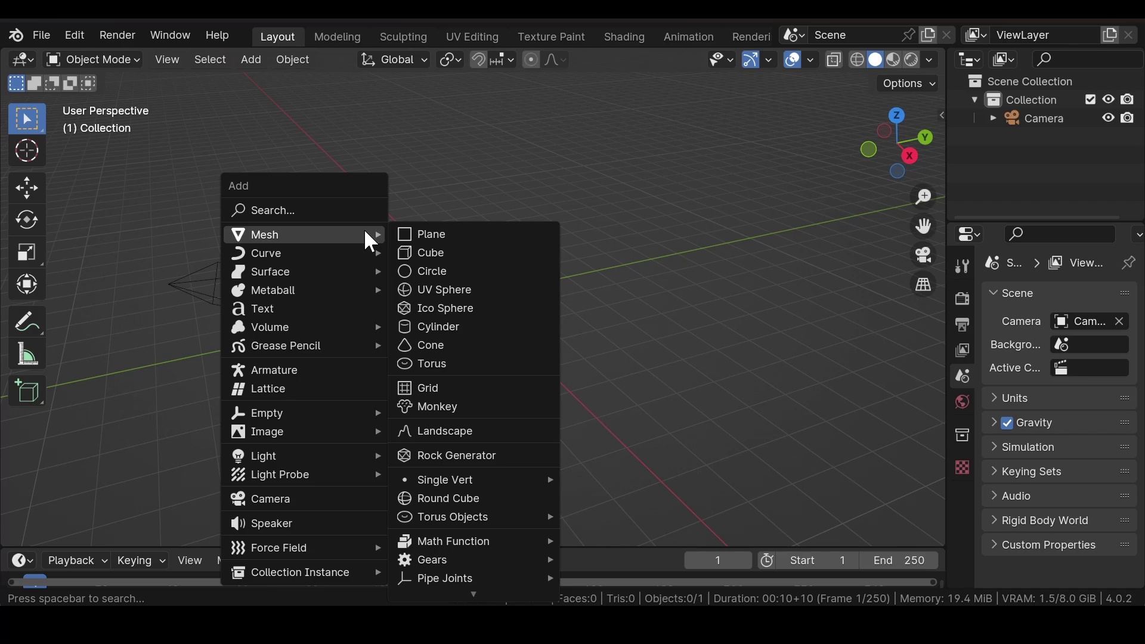
click(456, 294)
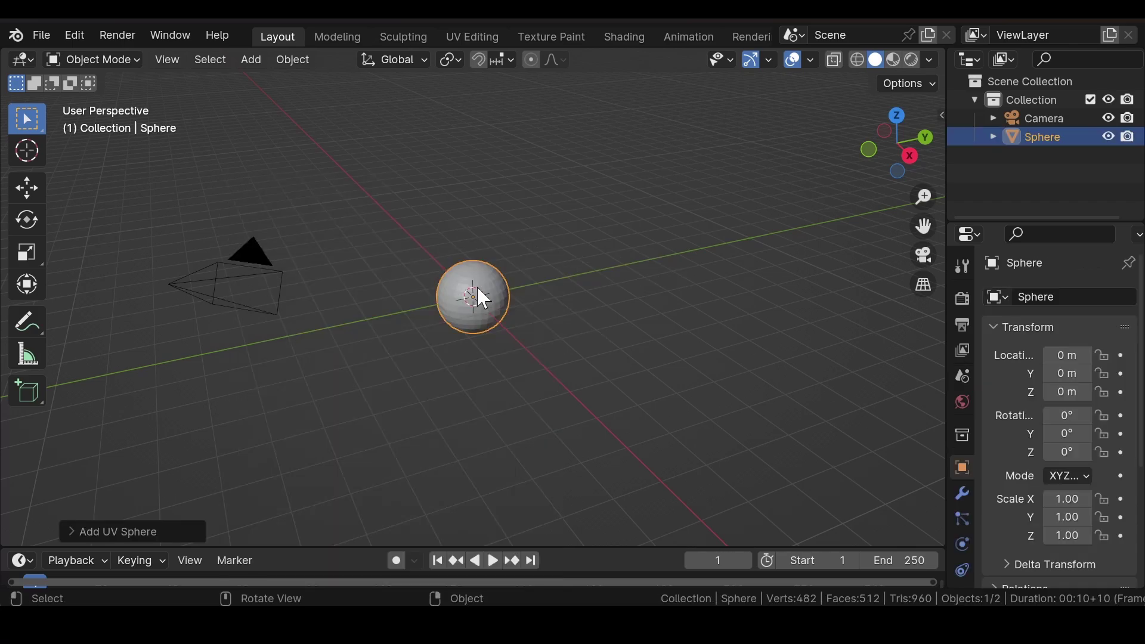
key(KP_Decimal)
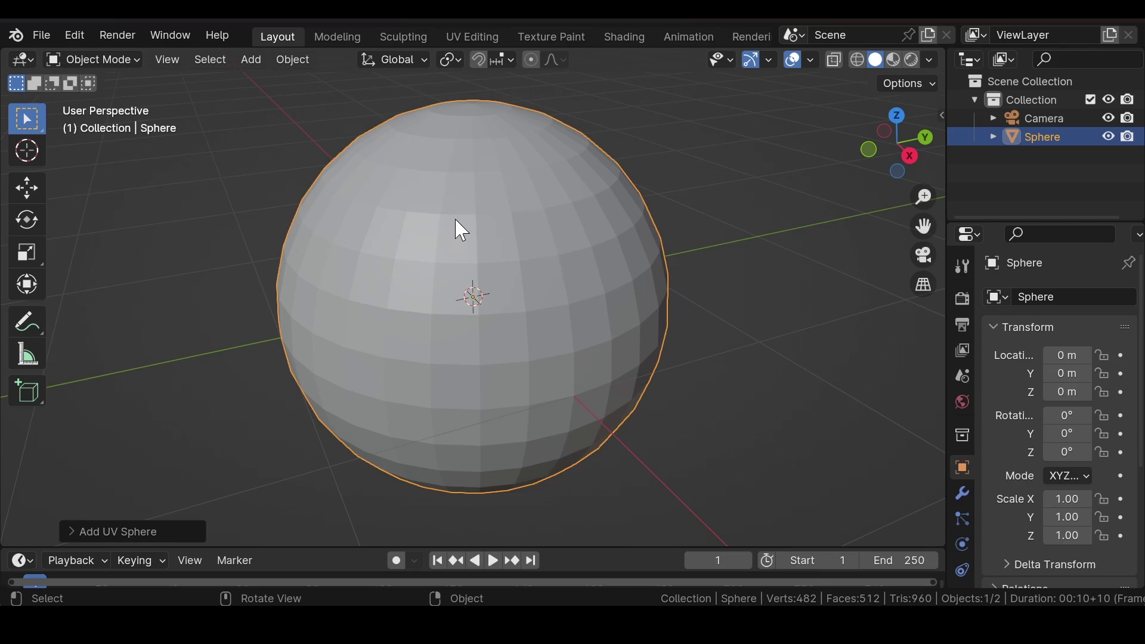
In Edit Mode, split the sphere's mesh with Split > Faces by Edges.
key(Tab)
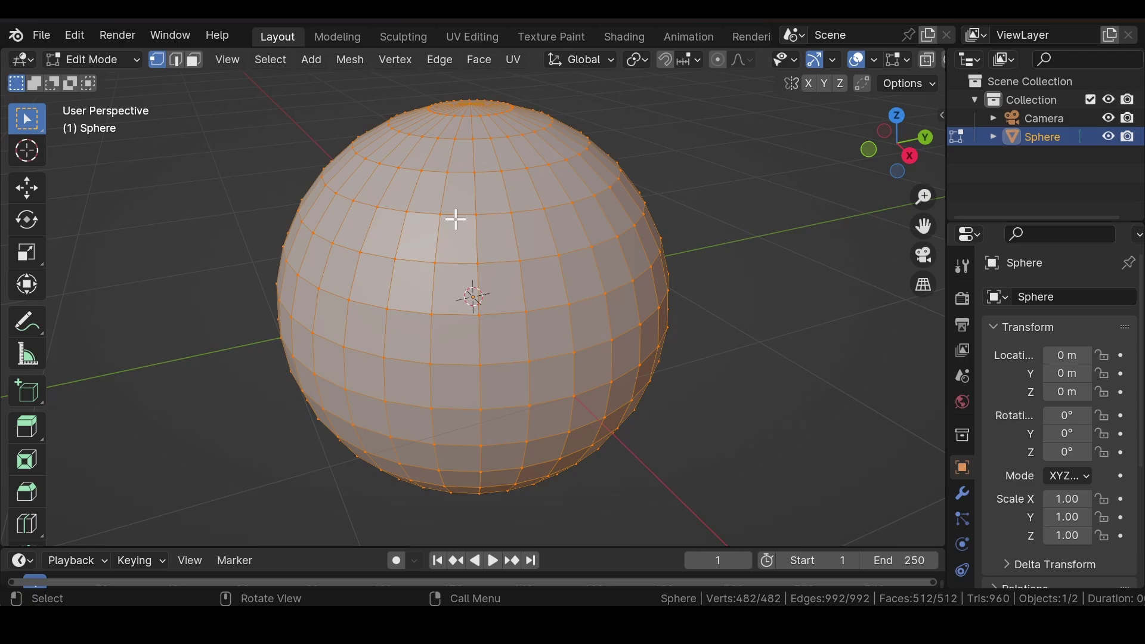
click(351, 61)
mouse_move(375, 204)
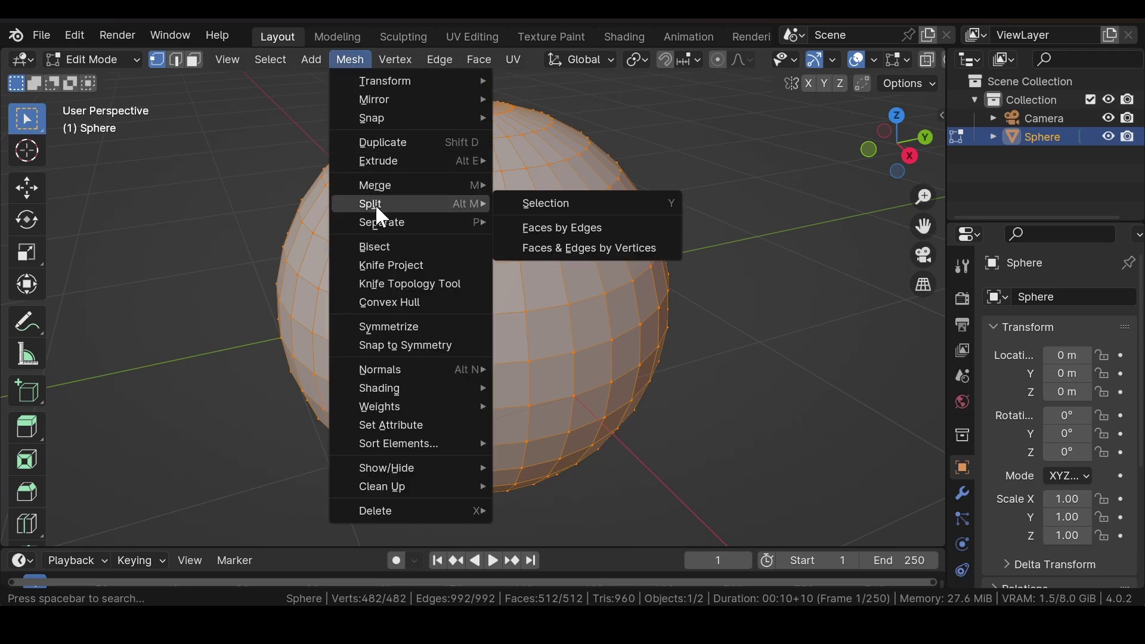
click(567, 226)
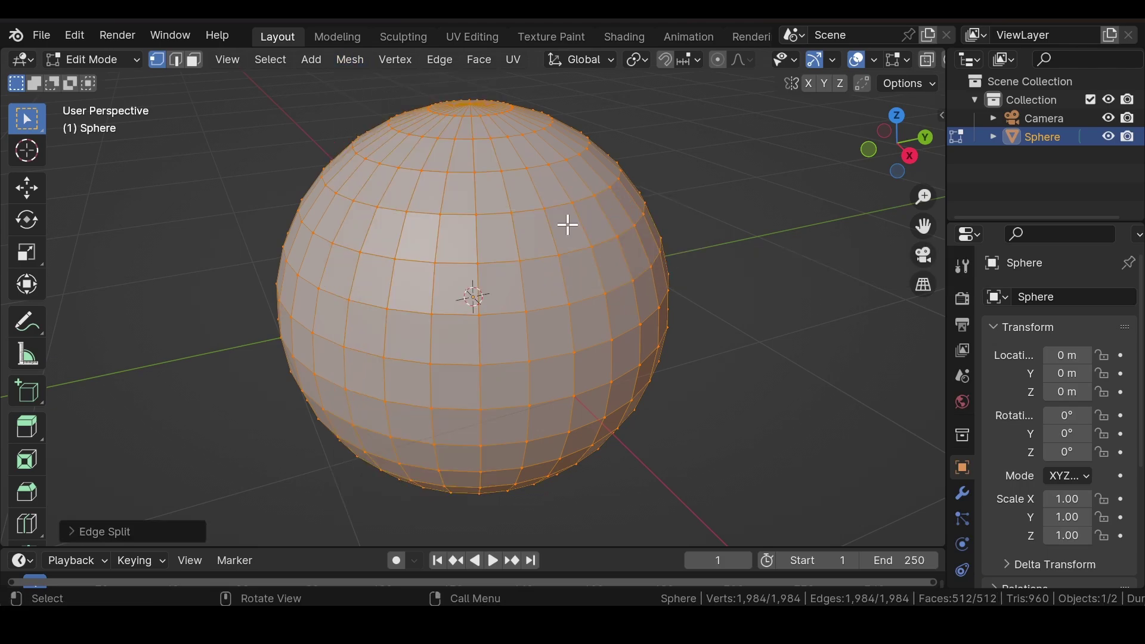
Test-move two separate faces off the sphere, undo each move, and return to Object Mode.
key(3)
click(462, 241)
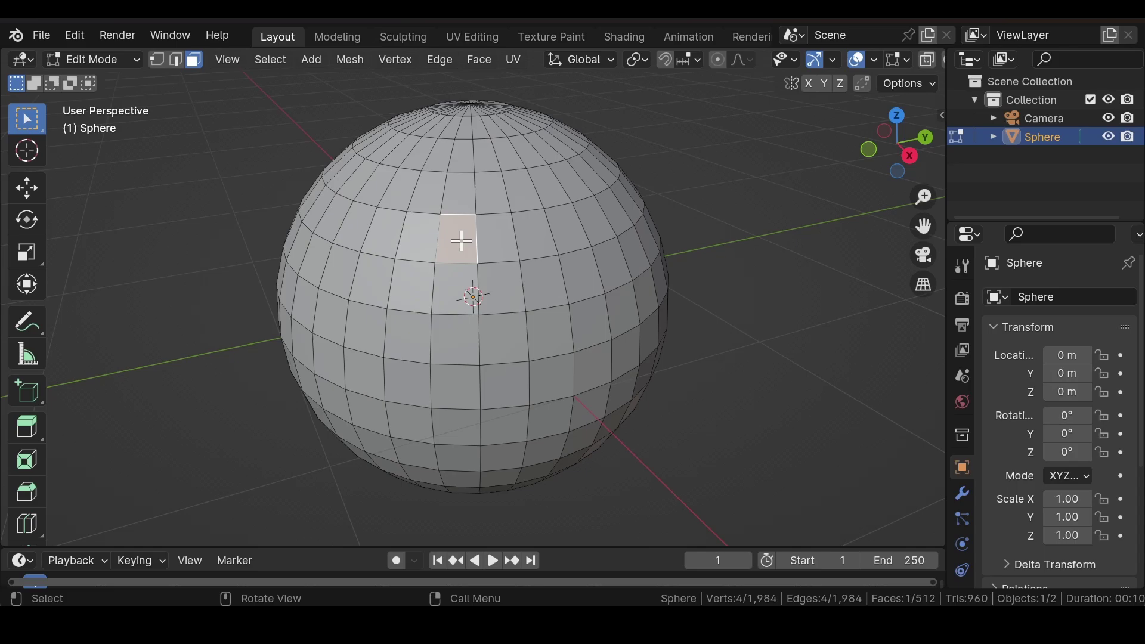
key(g)
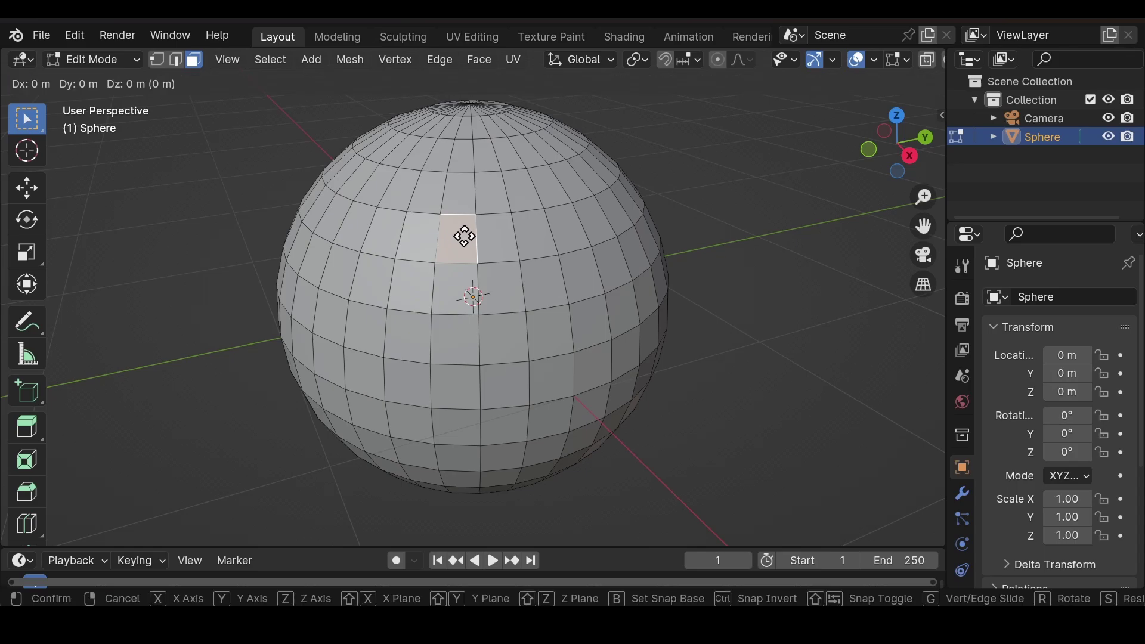
click(704, 201)
key(ctrl+z)
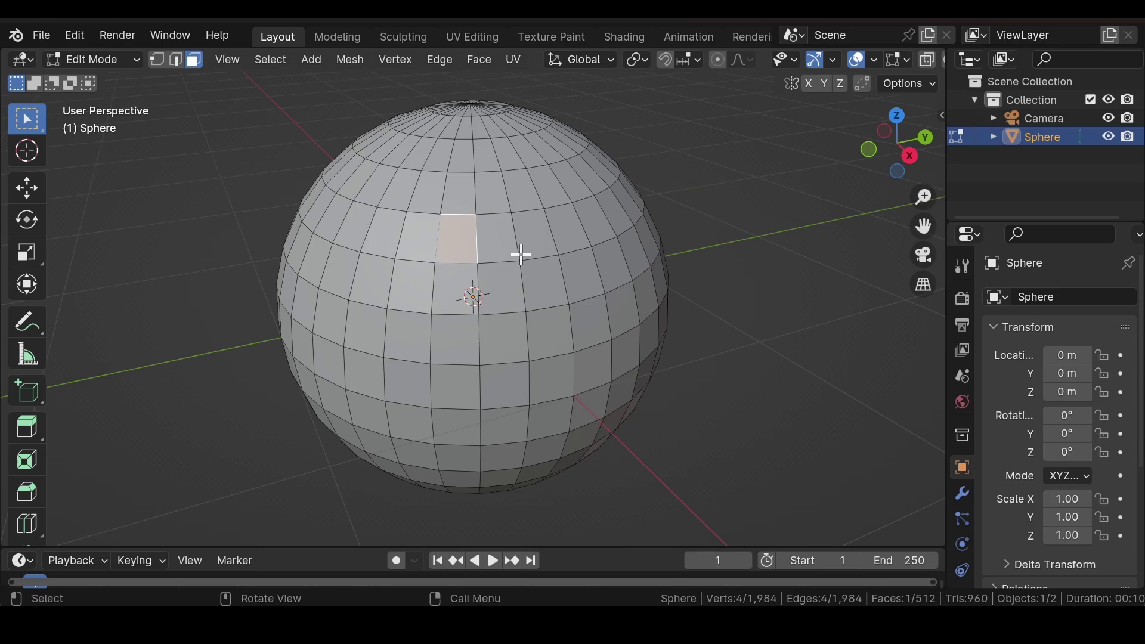
click(519, 247)
key(g)
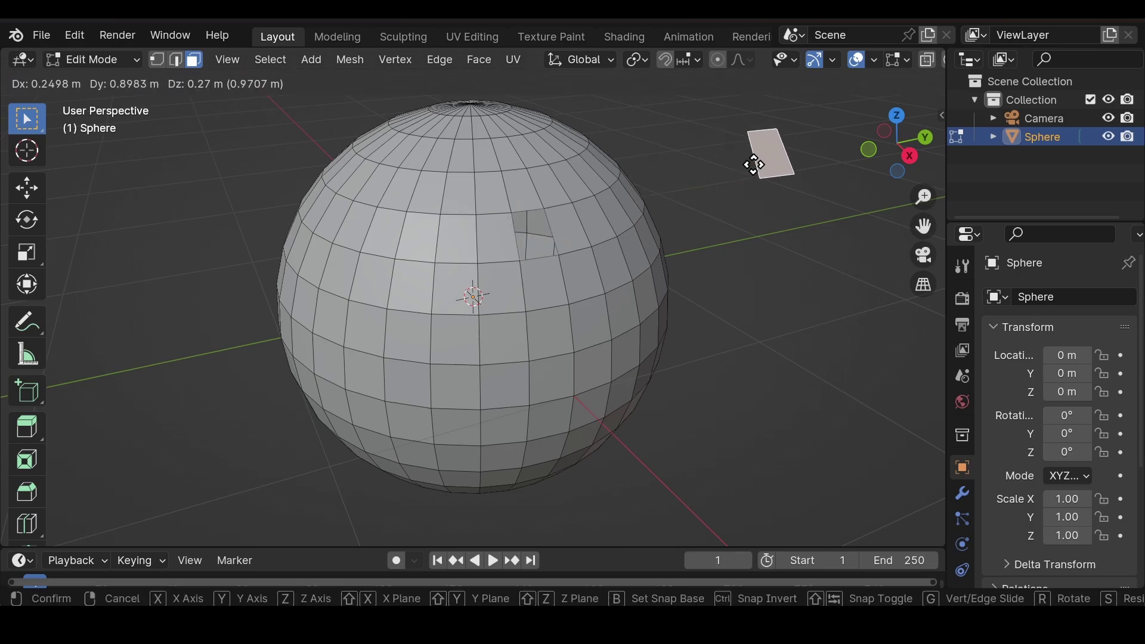
click(740, 173)
key(ctrl+z)
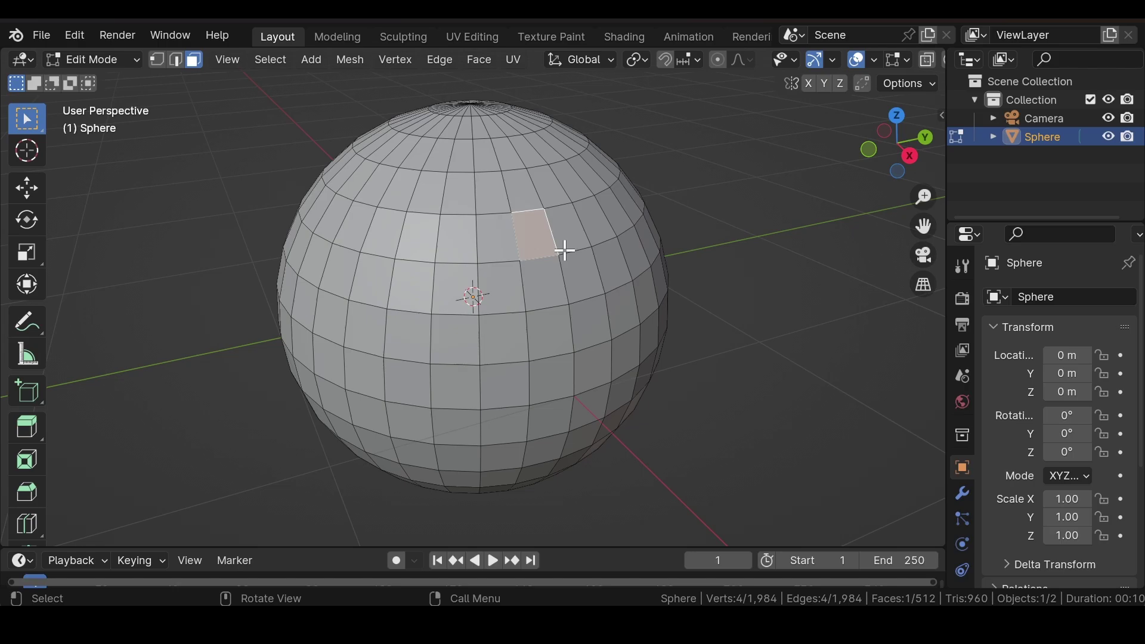
key(Tab)
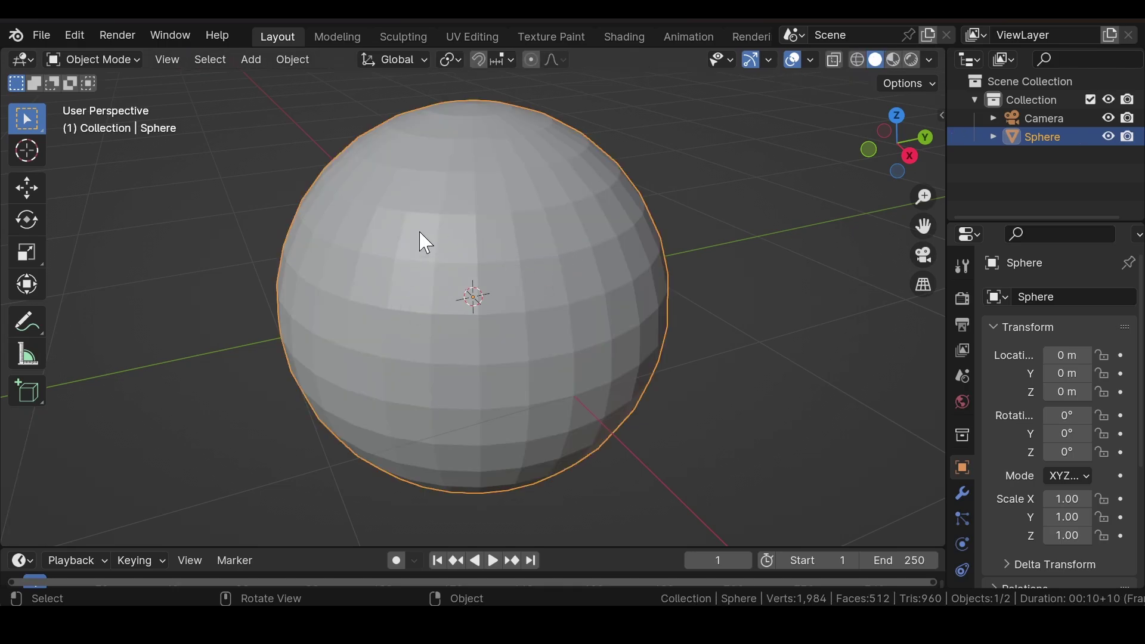
Add a Subdivision Surface modifier to the split sphere.
scroll(517, 267, up, 5)
scroll(517, 272, down, 5)
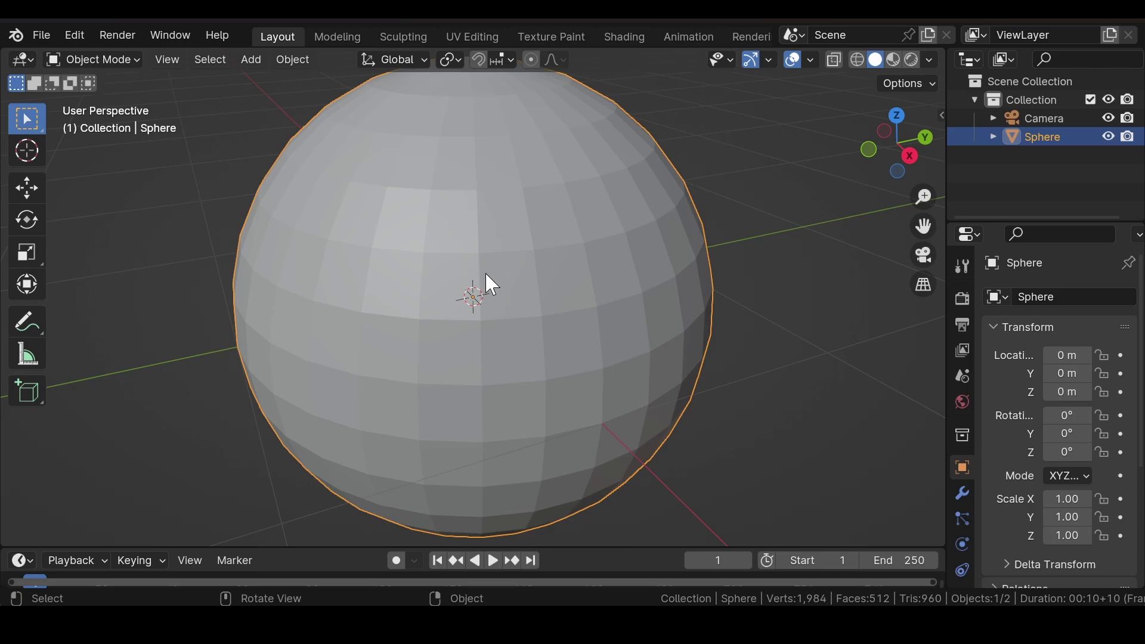
click(964, 492)
click(1094, 298)
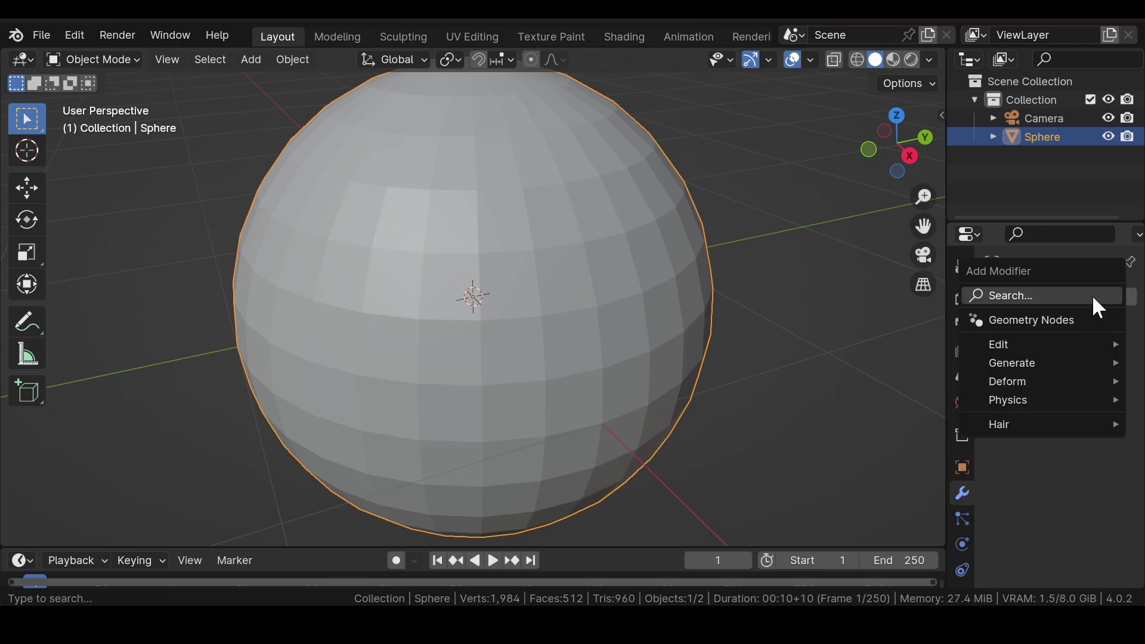
mouse_move(1100, 359)
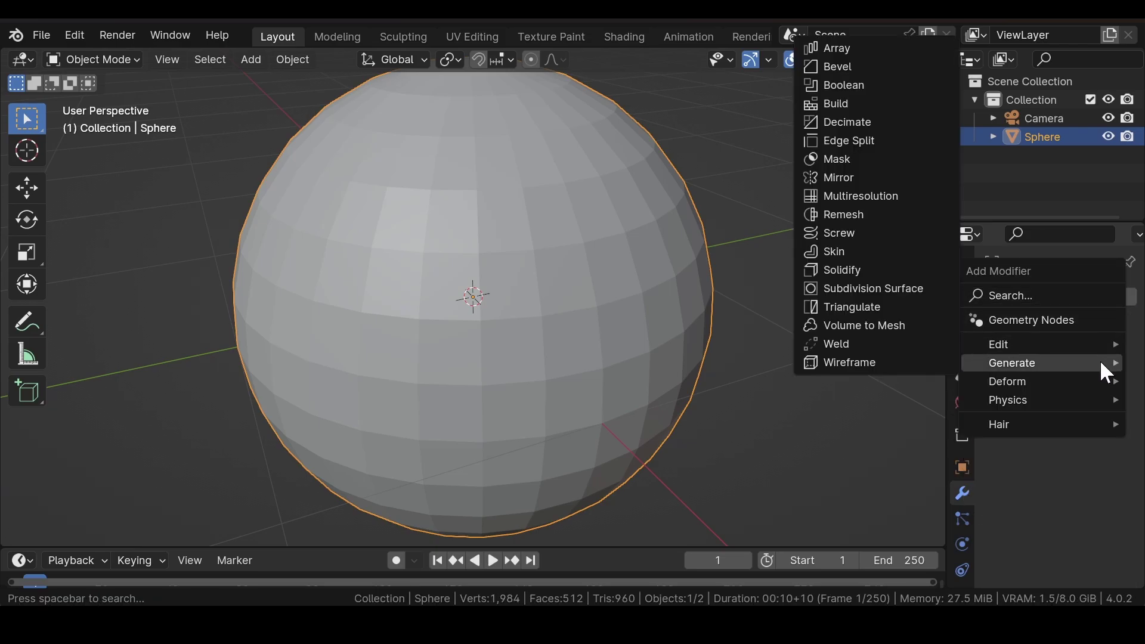
click(880, 293)
scroll(467, 213, up, 1)
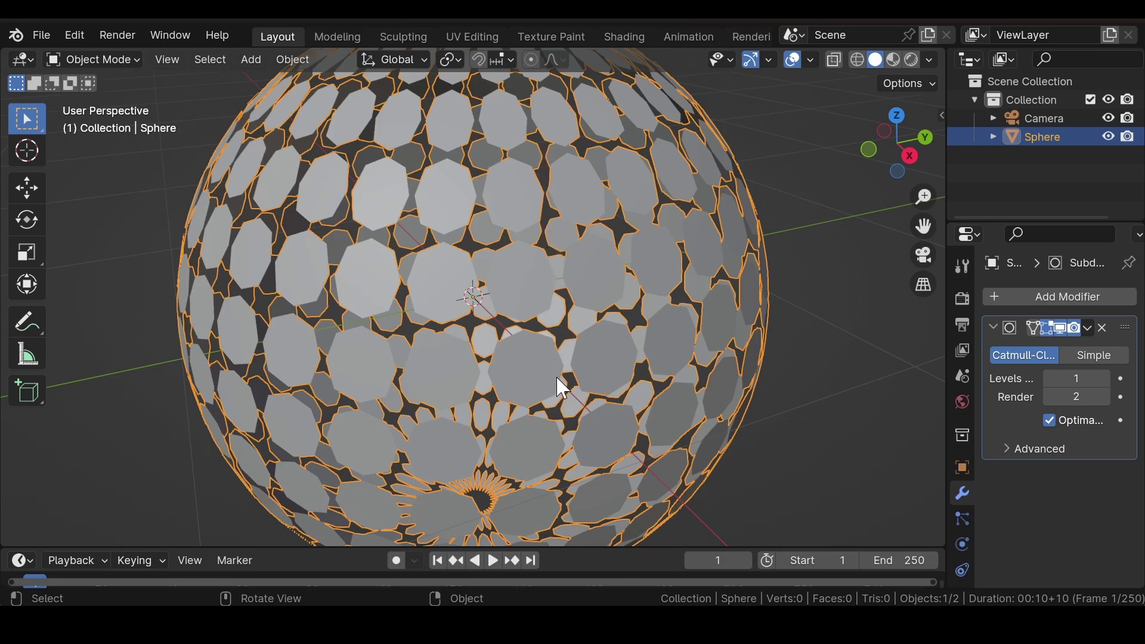
Set the Subdivision Surface viewport and render levels to 4 and collapse its panel.
click(1076, 380)
text(4)
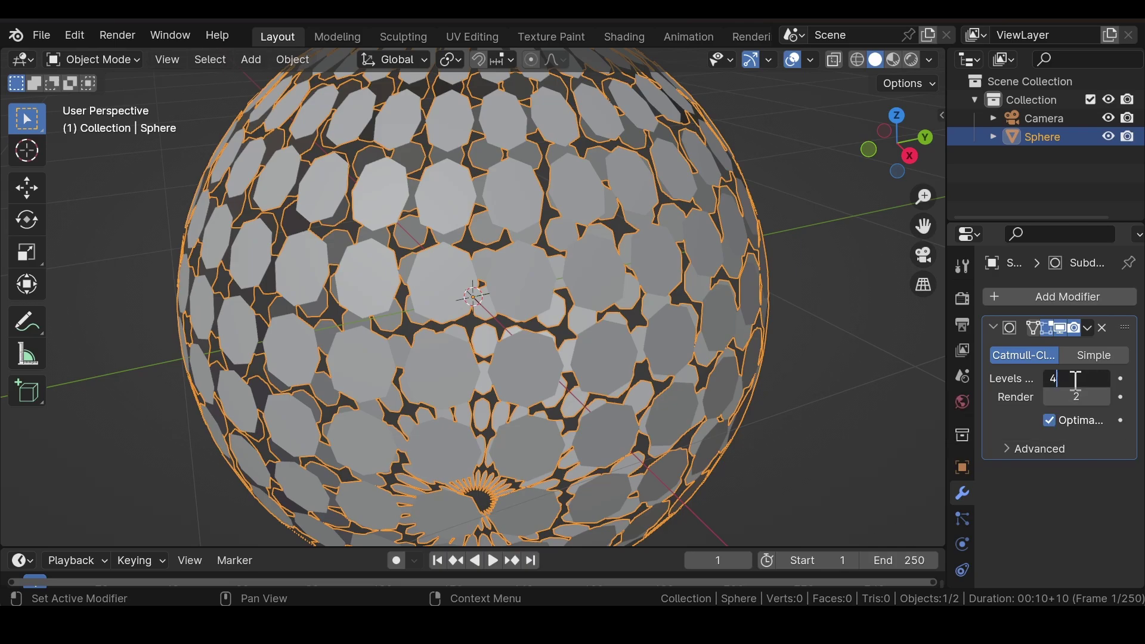
key(Return)
click(1076, 398)
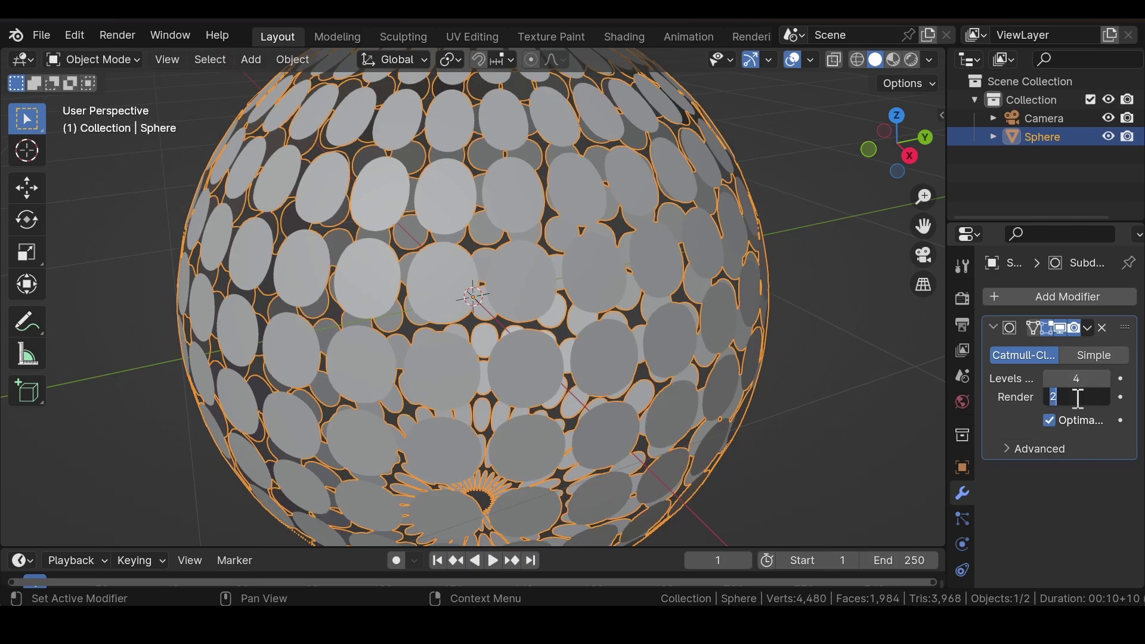
text(4)
key(Return)
click(994, 328)
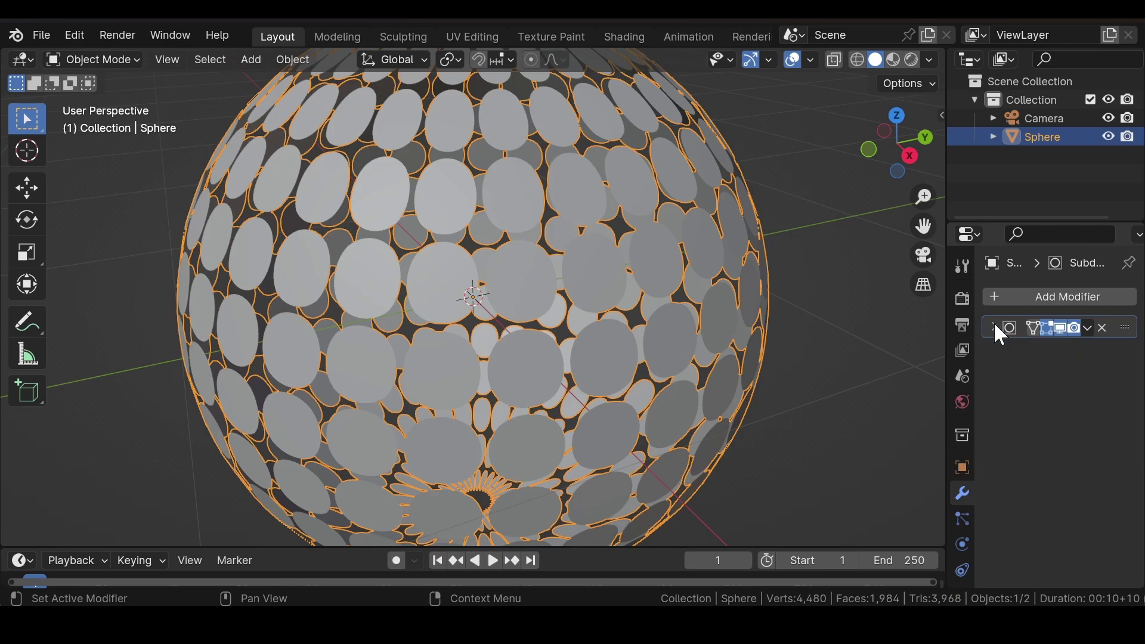
scroll(500, 223, down, 2)
scroll(500, 223, up, 1)
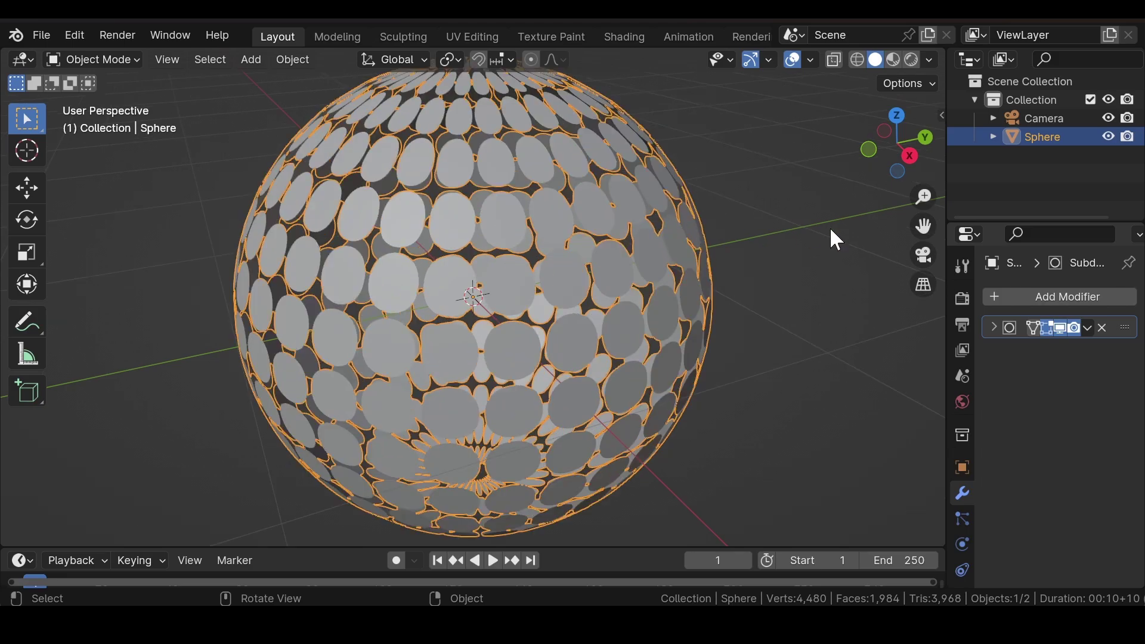
Add a Displace modifier with a new texture and set the texture type to Musgrave.
click(1095, 295)
mouse_move(1094, 294)
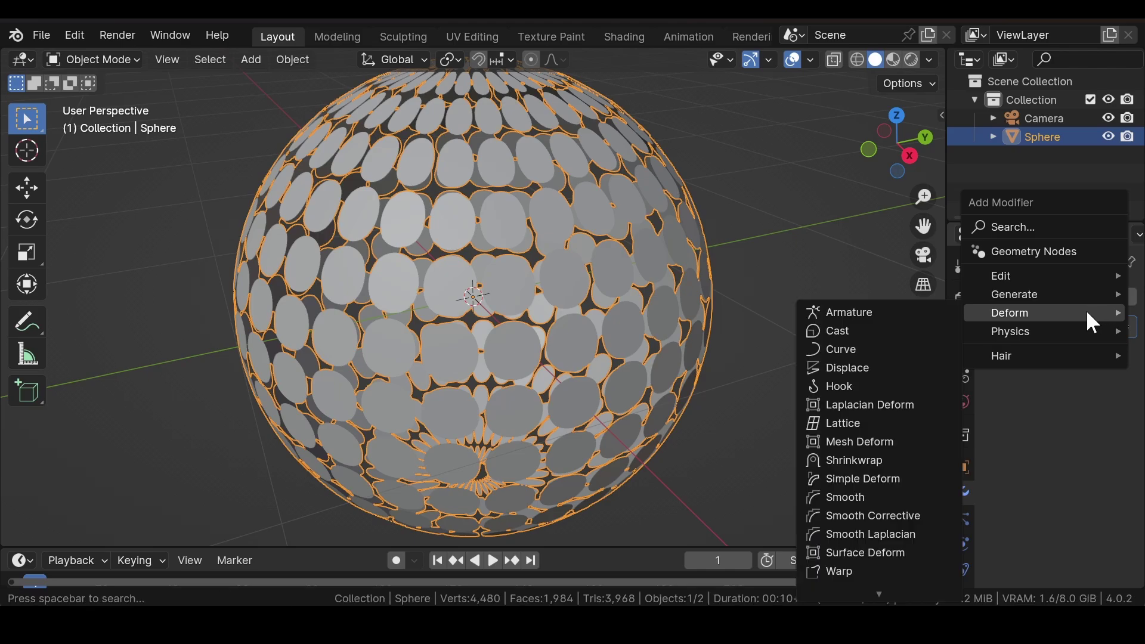
click(846, 367)
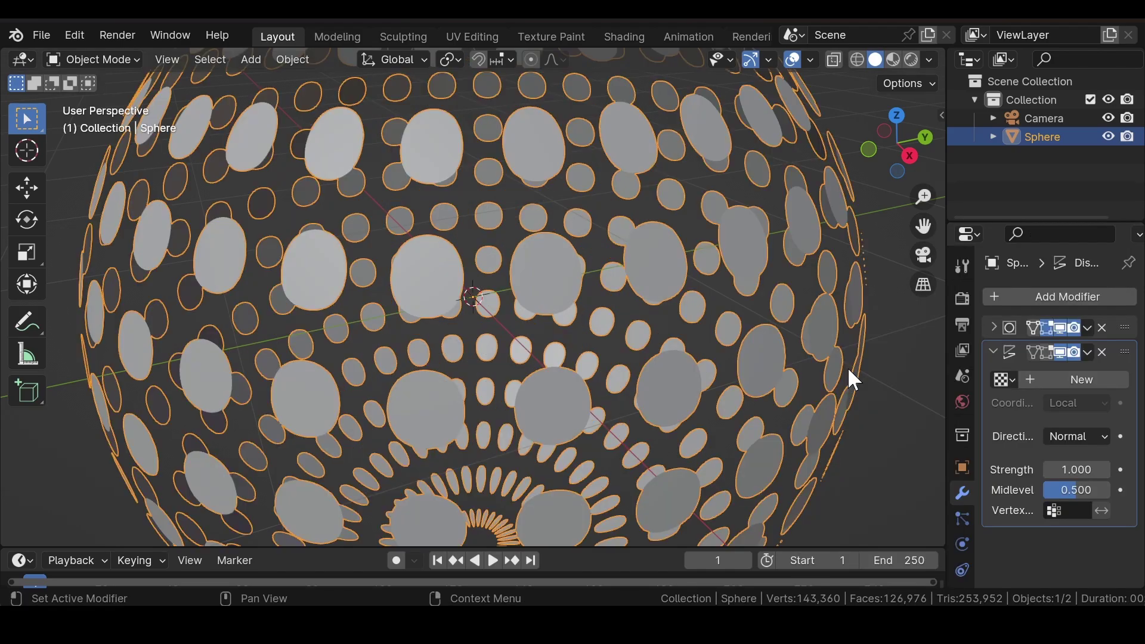
click(1088, 380)
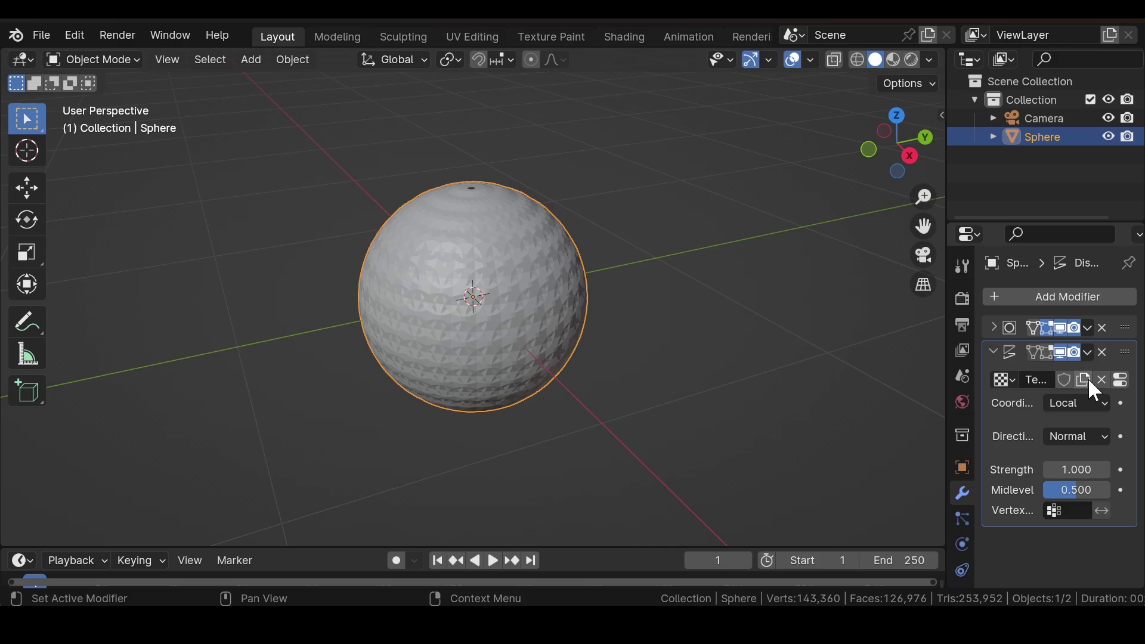
click(1122, 380)
click(1071, 352)
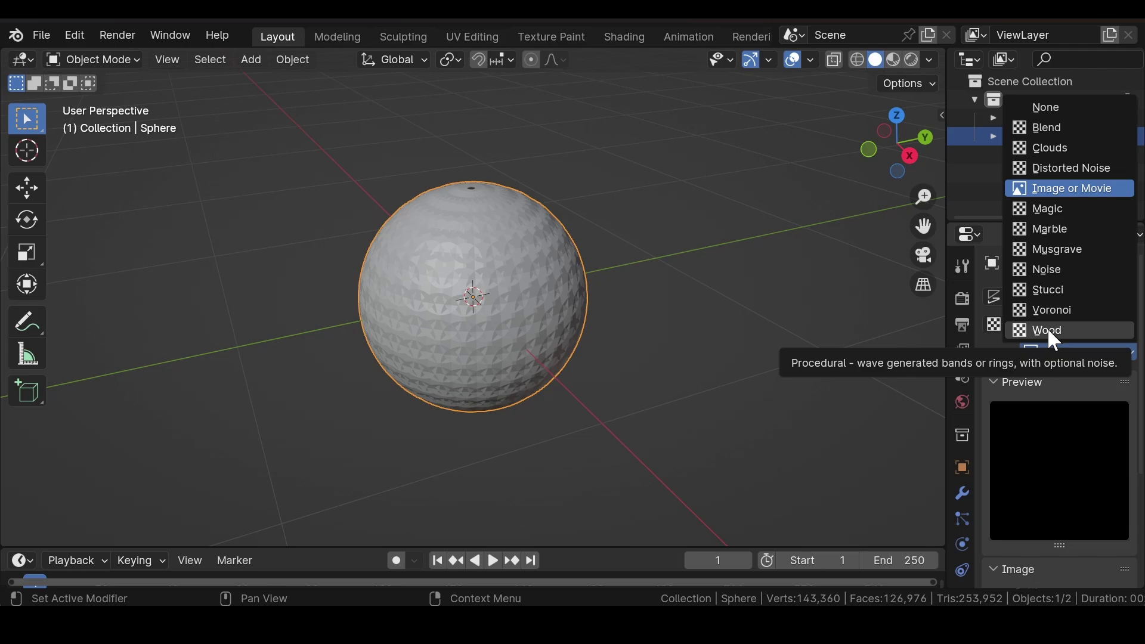
click(1071, 255)
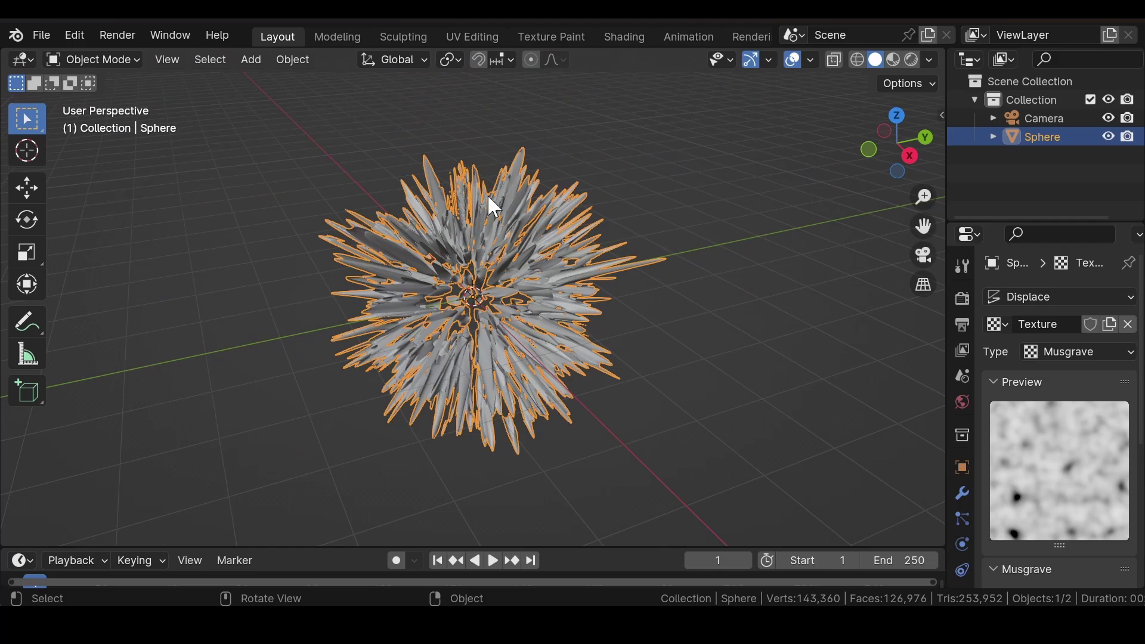
scroll(1101, 447, down, 5)
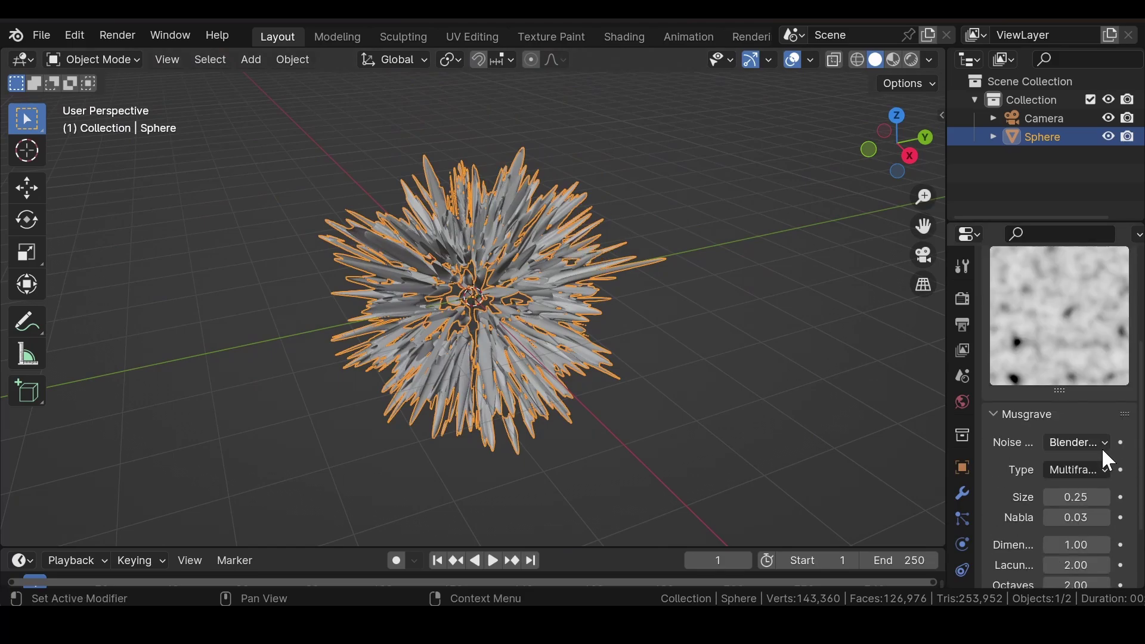
Duplicate the Displace modifier and give the copy its own independent texture.
click(965, 495)
click(1085, 350)
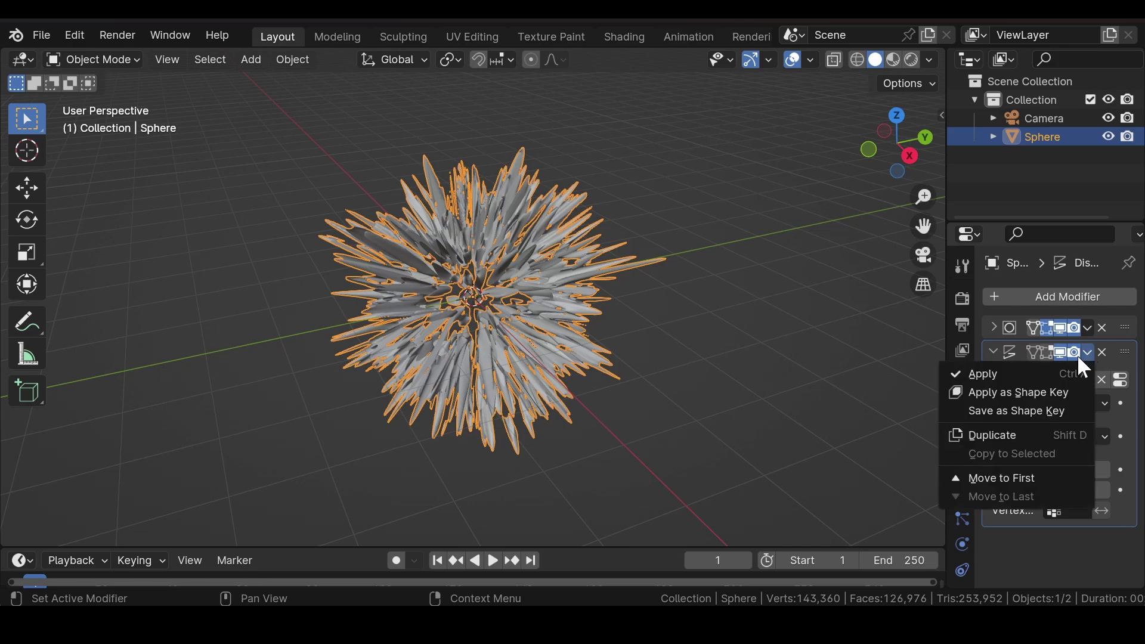
click(1035, 438)
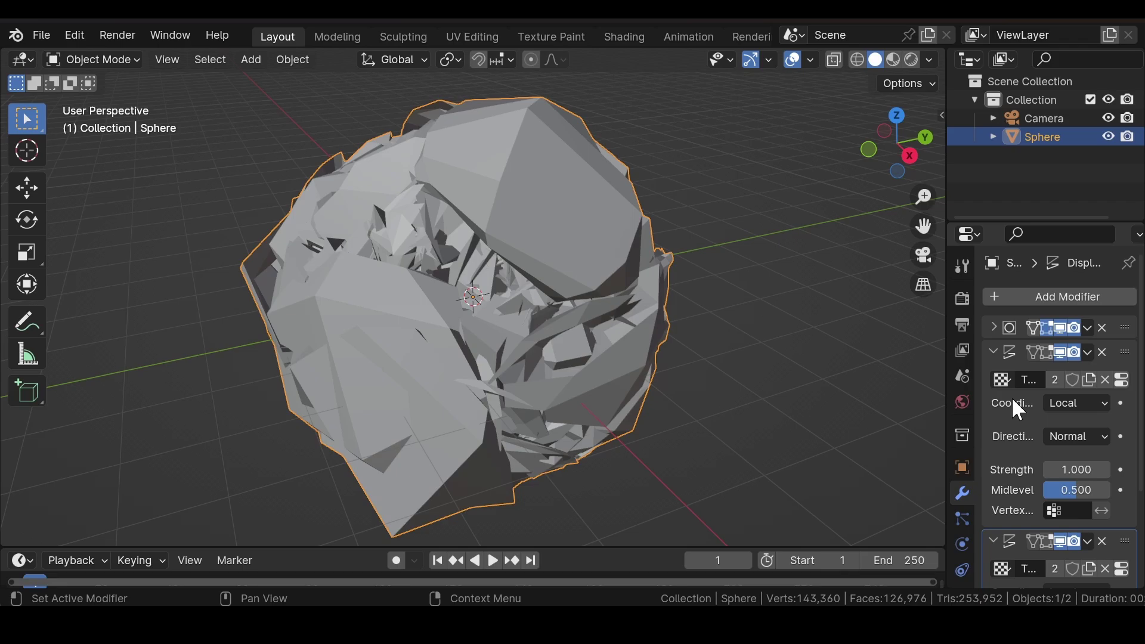
scroll(1012, 399, down, 5)
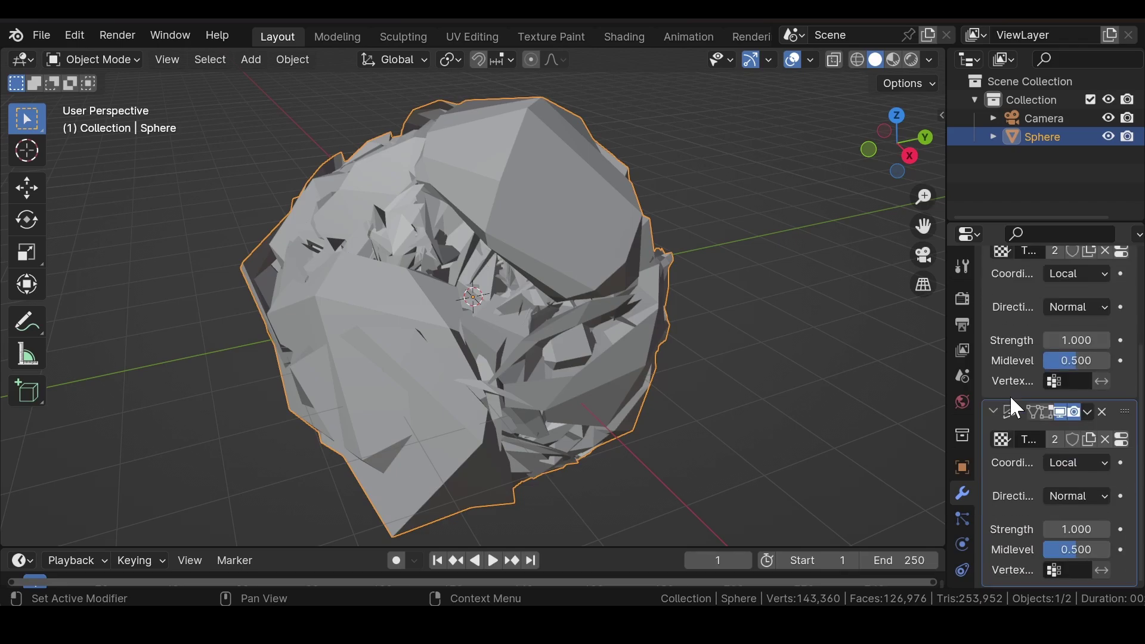
click(1089, 442)
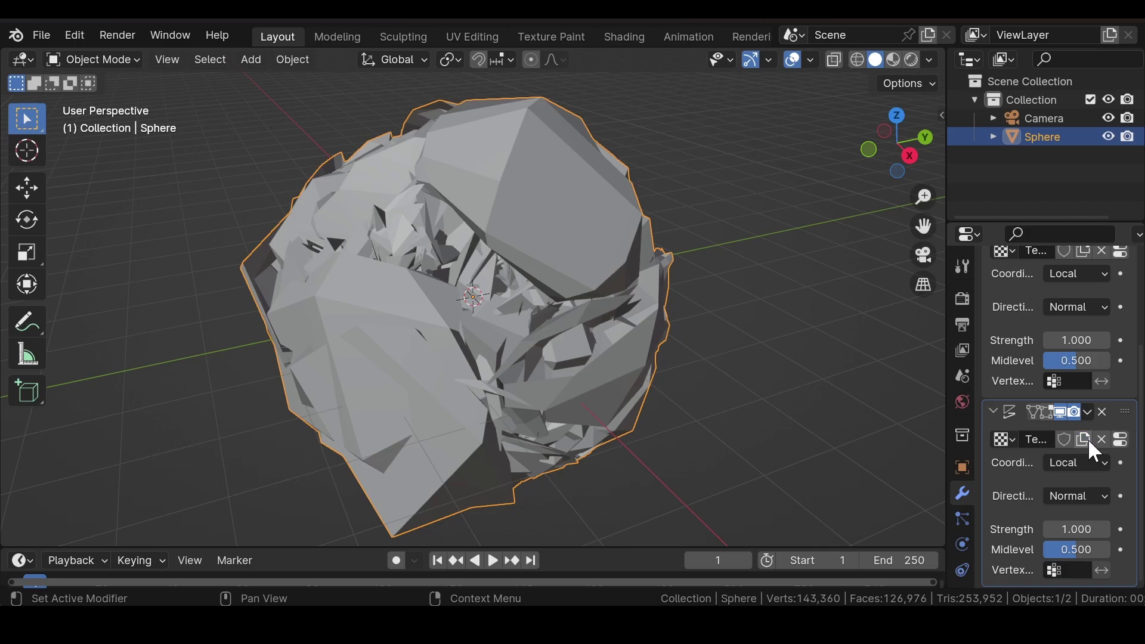
scroll(1019, 345, up, 5)
Collapse the Displace panels, then duplicate the third into a fourth Displace with a unique texture.
click(992, 339)
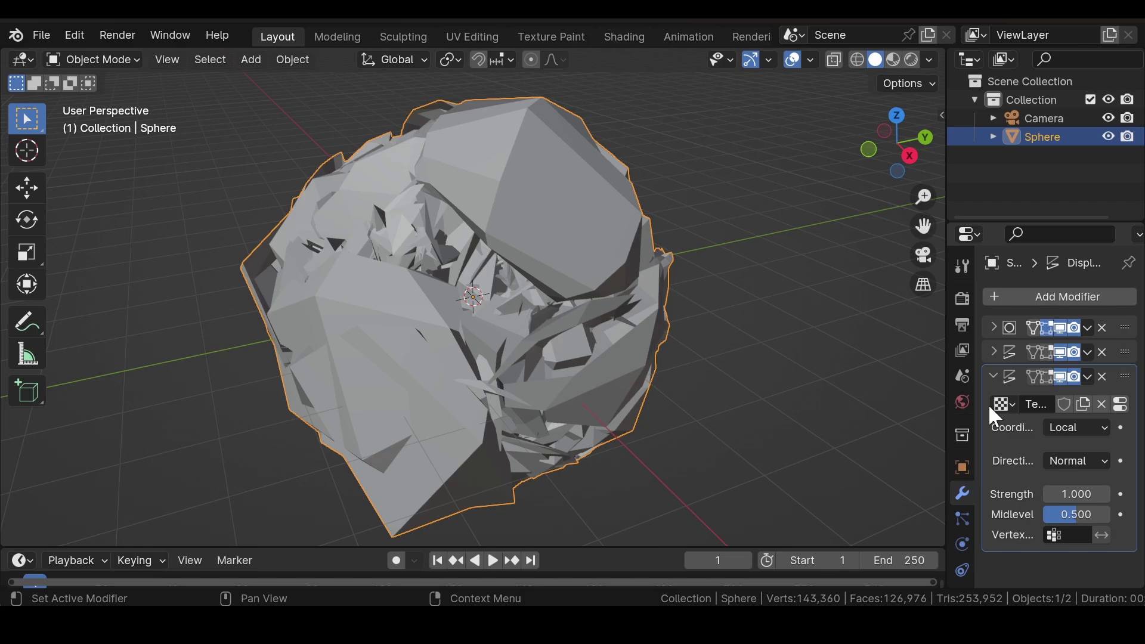
click(995, 377)
click(1088, 378)
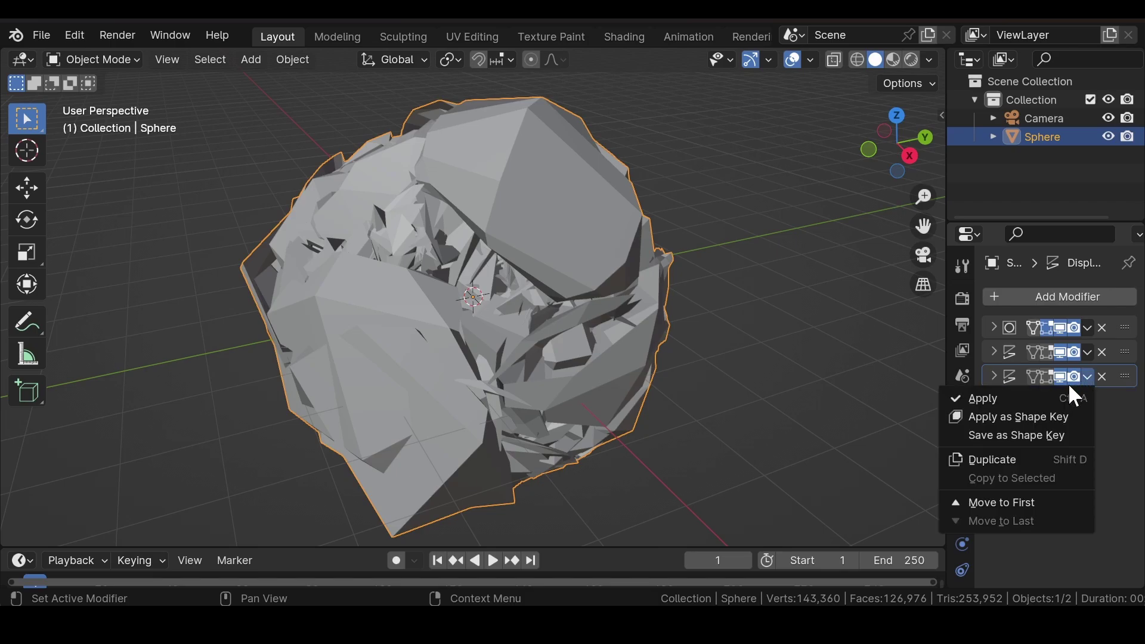
click(1021, 458)
click(994, 401)
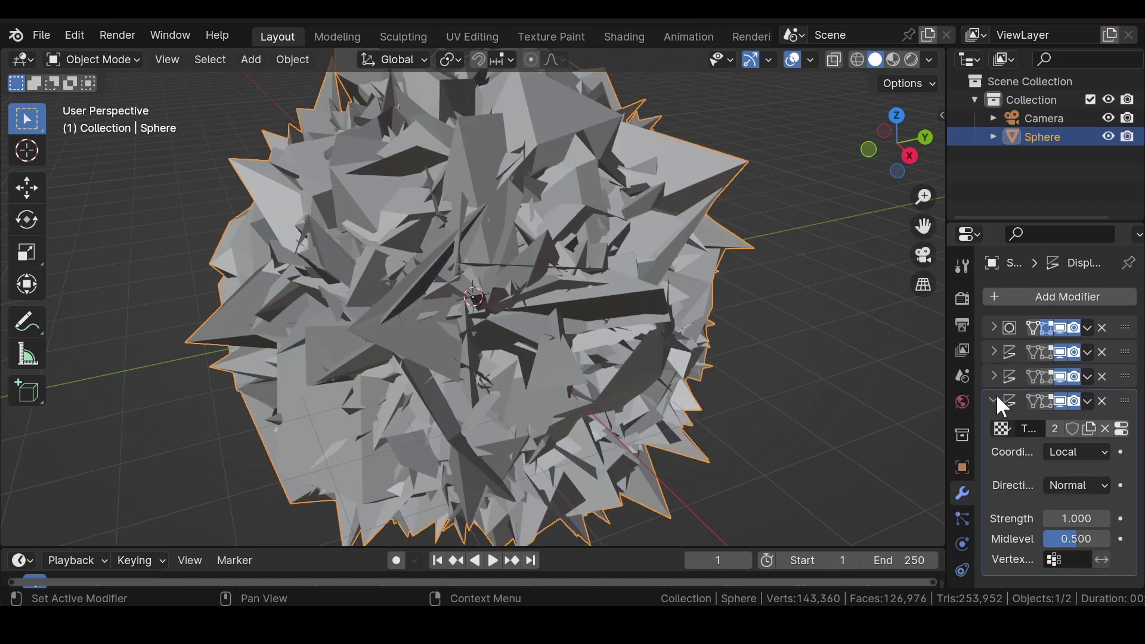
click(1090, 431)
Expand the second and third Displace modifier panels to show their settings.
click(1000, 350)
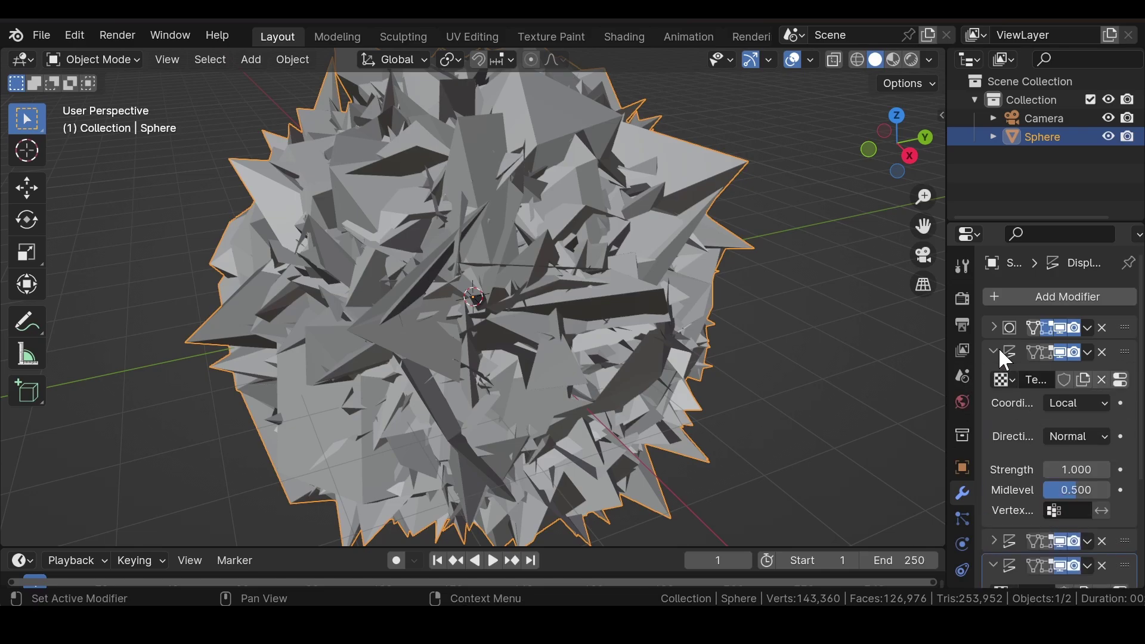
scroll(1007, 406, down, 5)
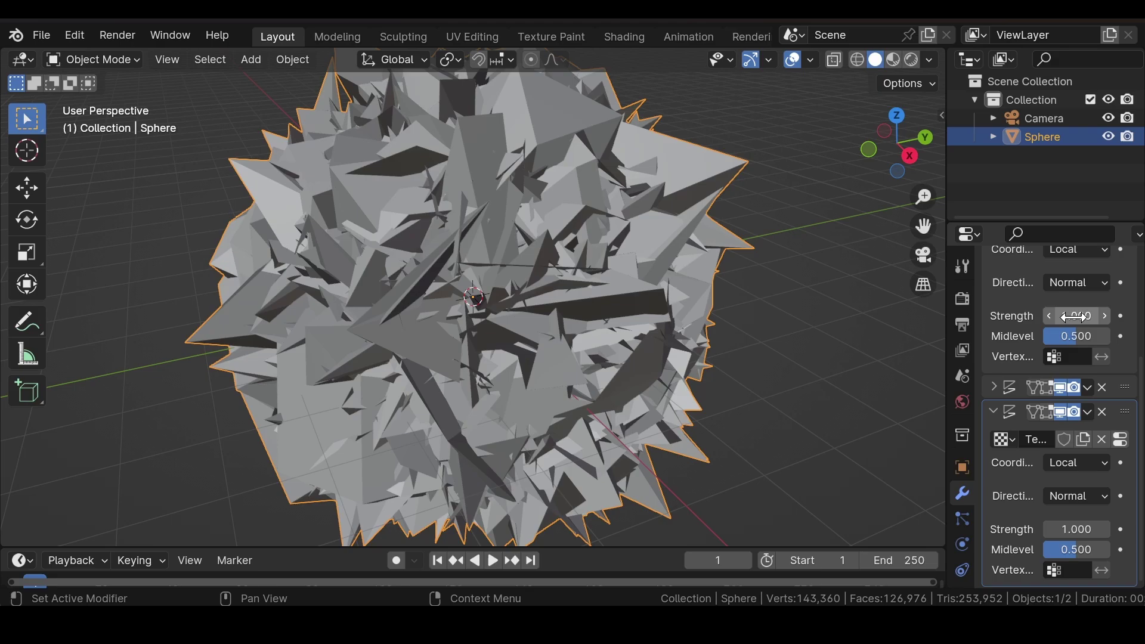
click(993, 388)
scroll(1036, 408, down, 3)
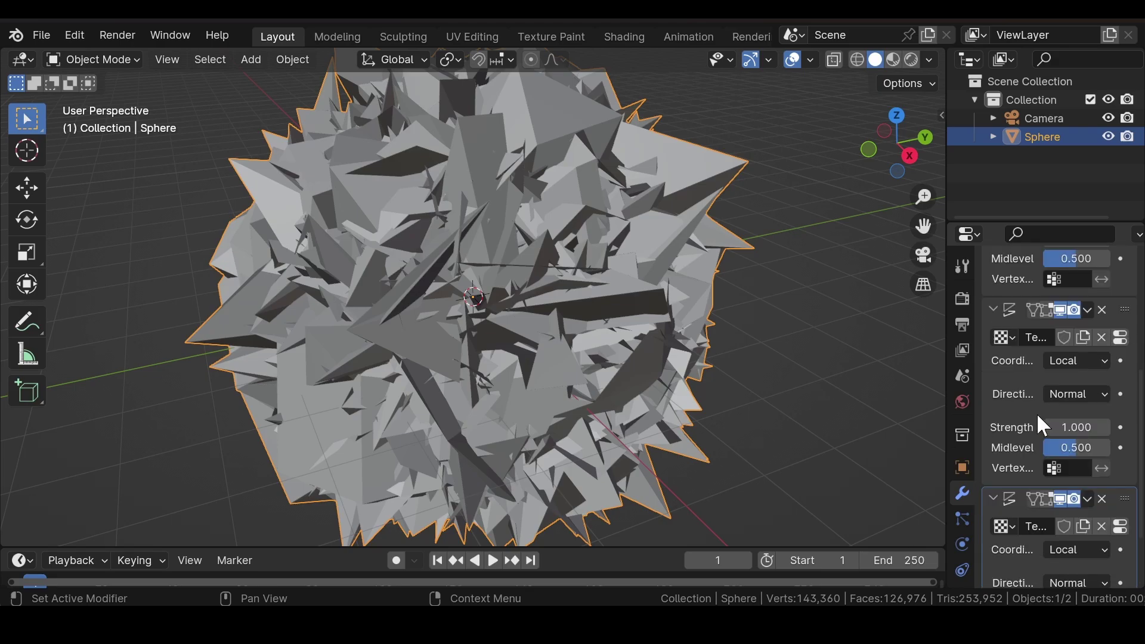
scroll(1049, 310, up, 8)
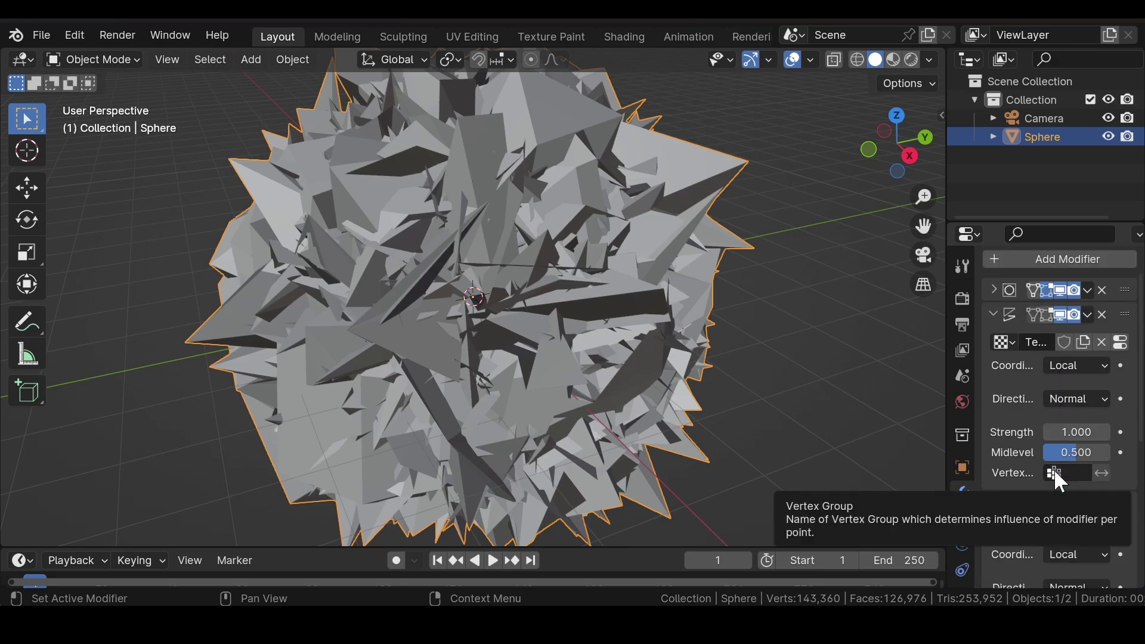
Set the second, third and fourth Displace Strengths to 3, 2.5 and 1.5.
scroll(1036, 388, down, 4)
scroll(1031, 373, up, 2)
scroll(1032, 414, up, 3)
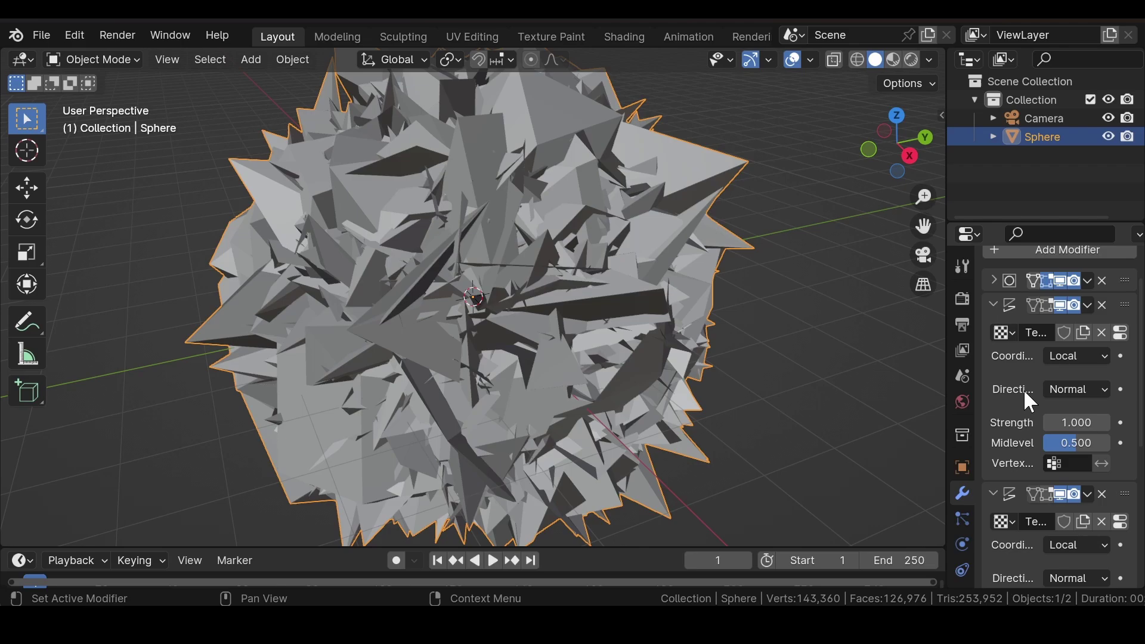
click(1073, 421)
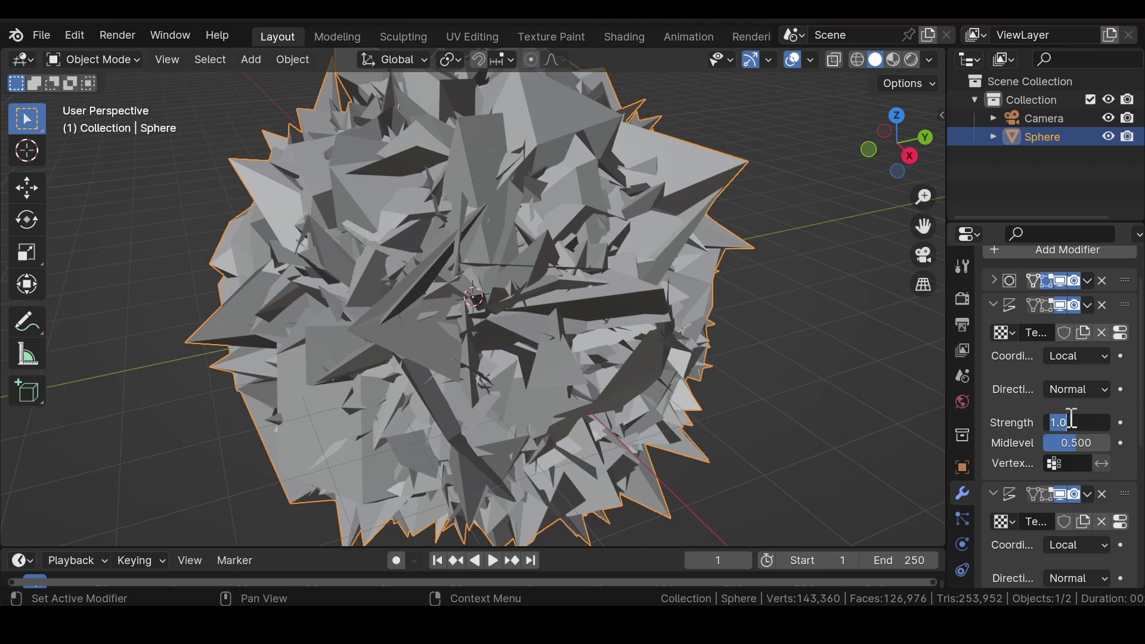
text(3)
key(Return)
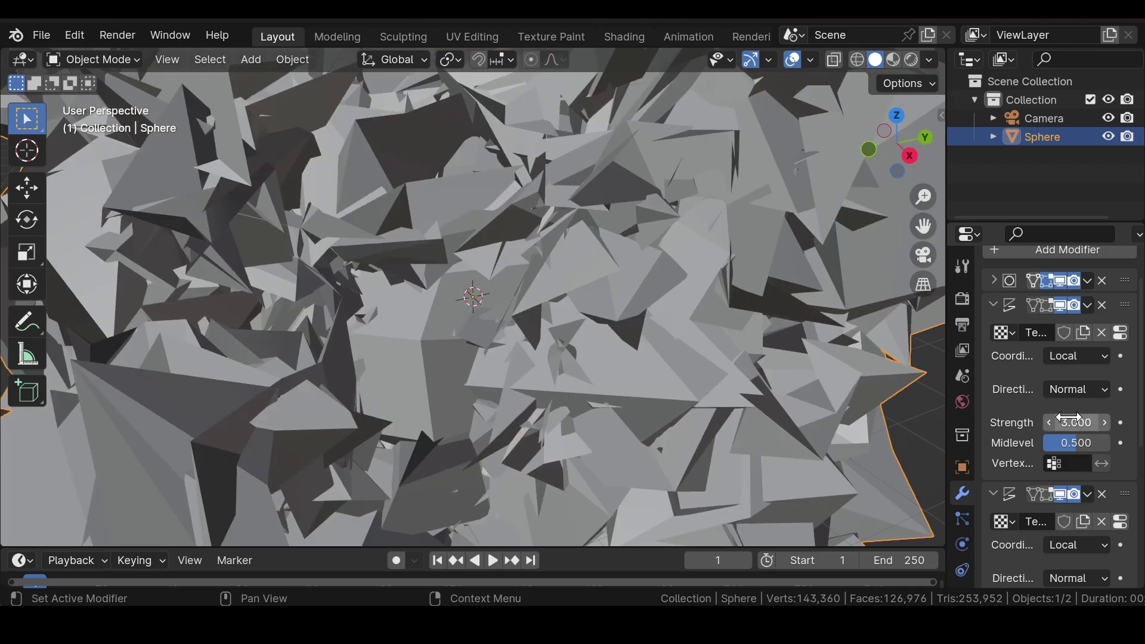
scroll(1004, 389, down, 5)
click(1075, 458)
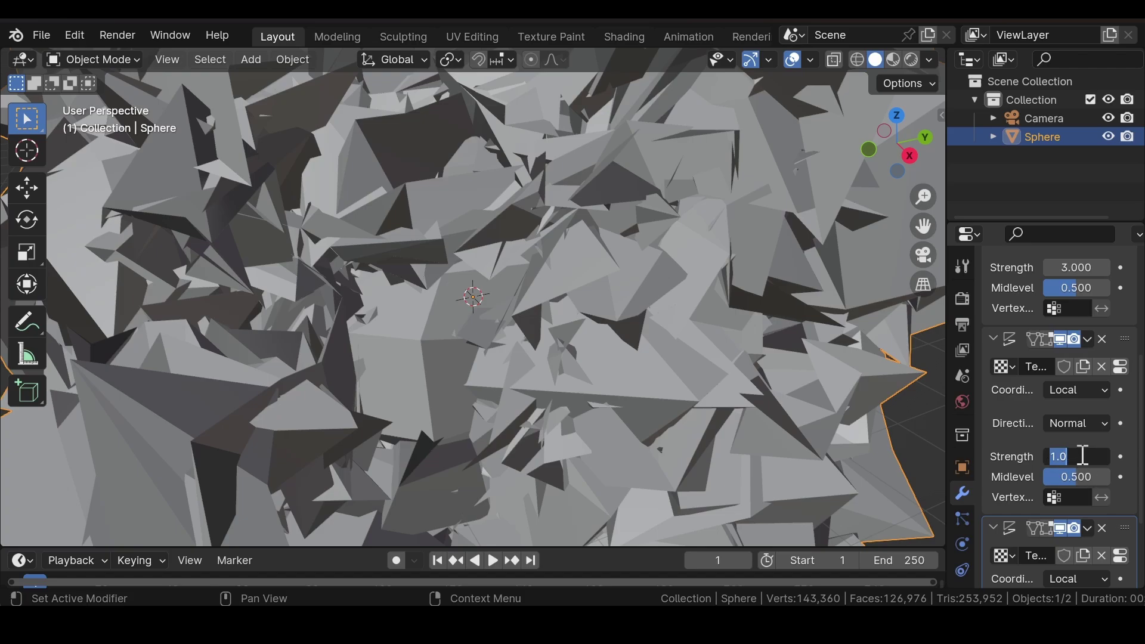
text(2.5)
key(Return)
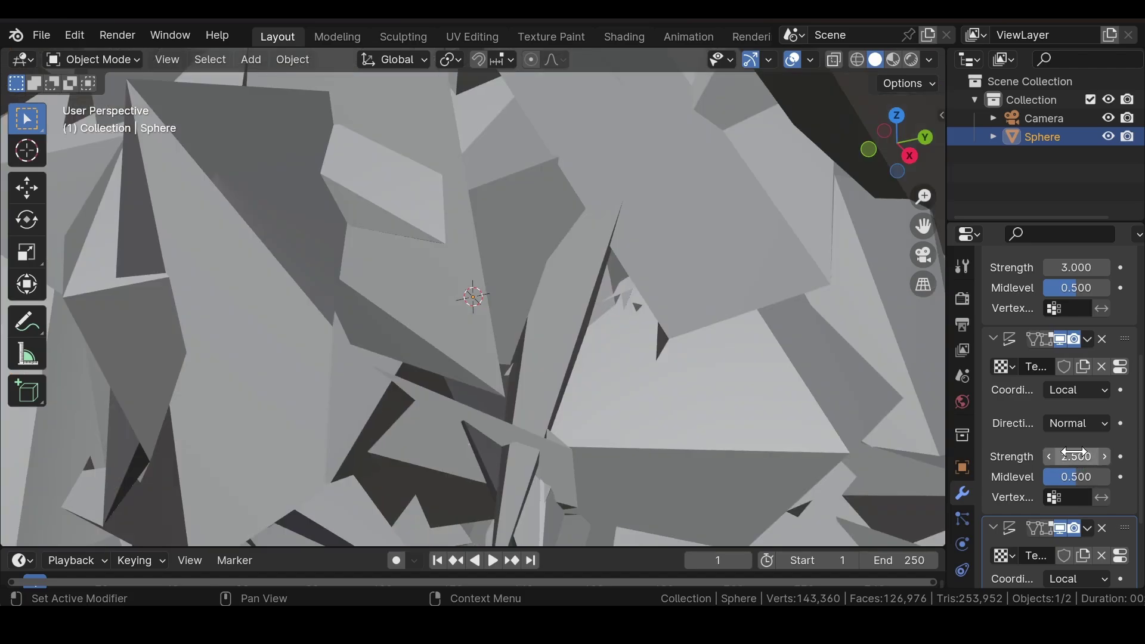
scroll(1080, 457, down, 4)
click(1079, 529)
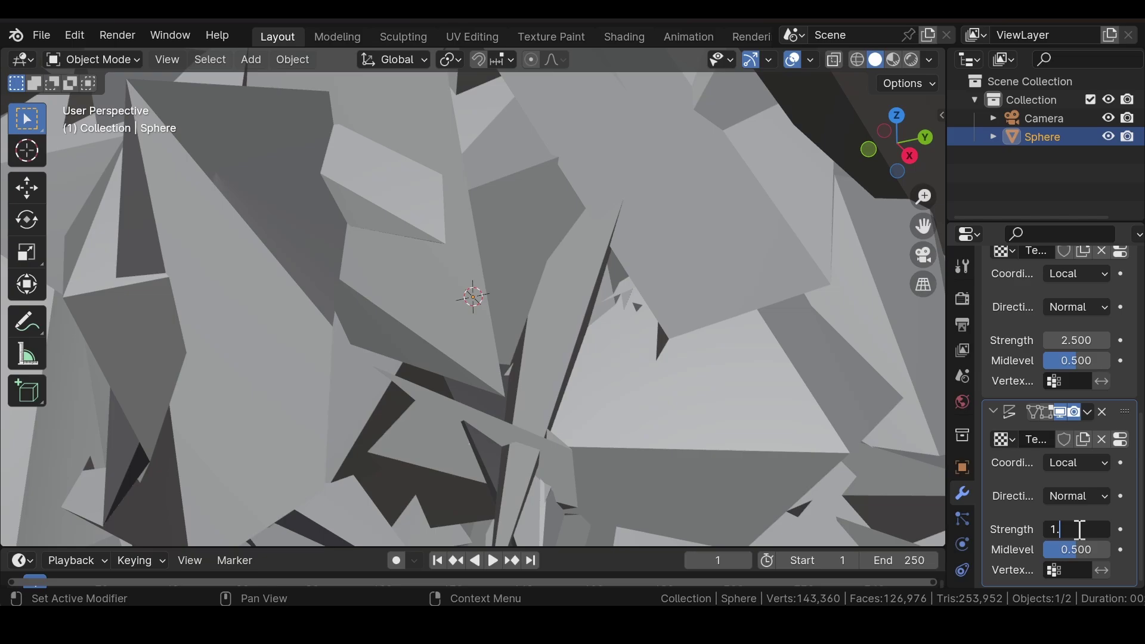
text(5)
key(Return)
Collapse all three Displace modifier panels and orbit to inspect the jagged shard cluster.
scroll(620, 369, down, 6)
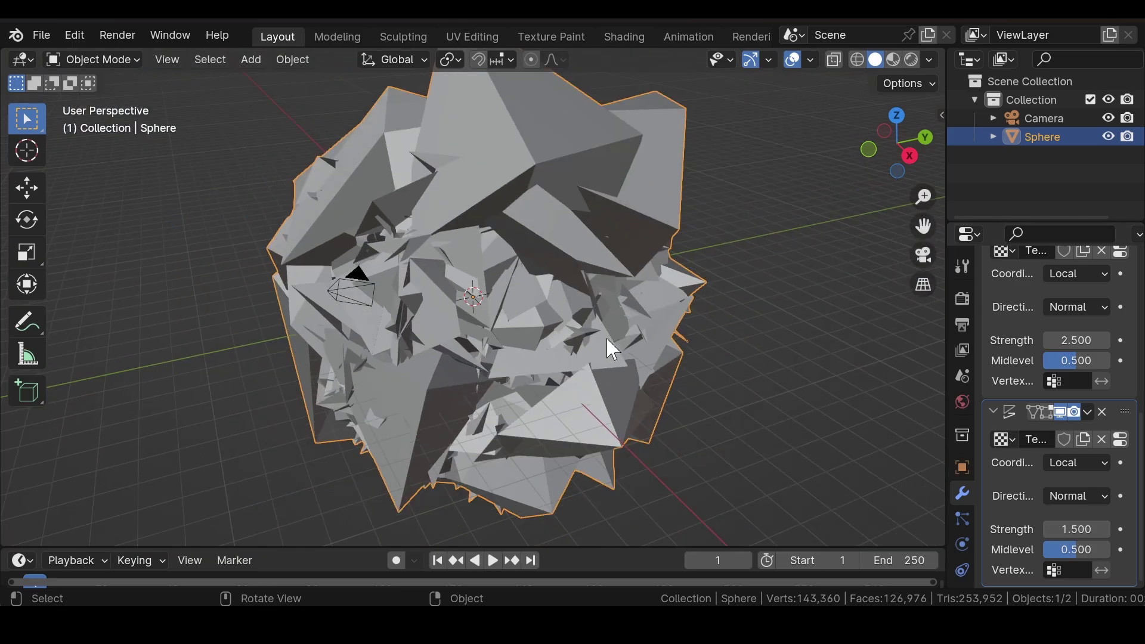
scroll(1014, 334, up, 6)
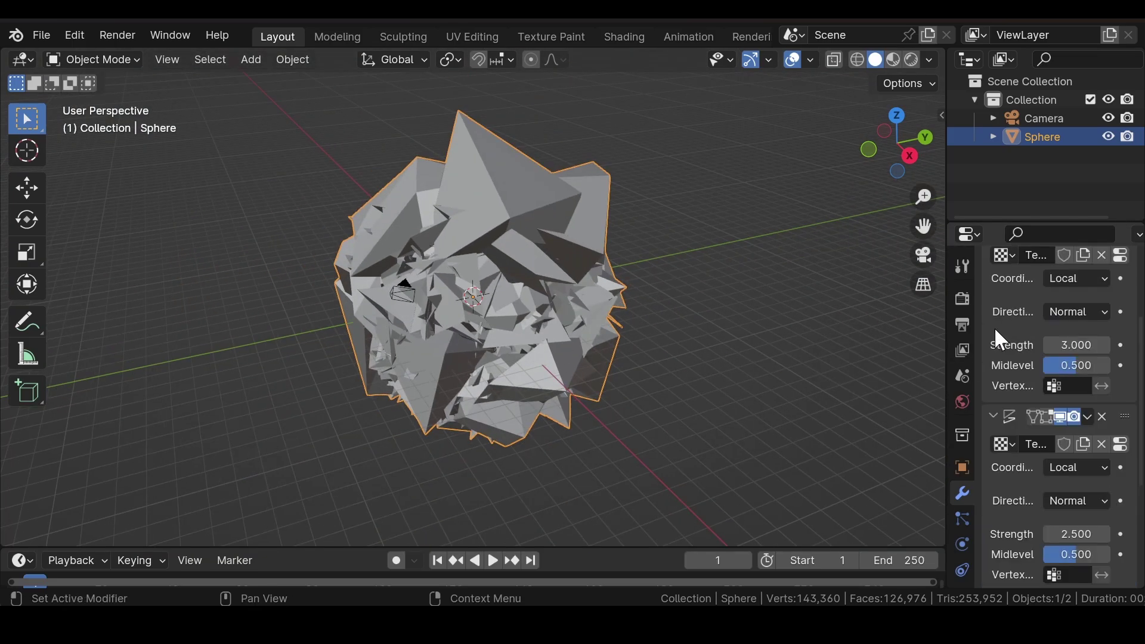
scroll(1002, 334, up, 5)
click(993, 344)
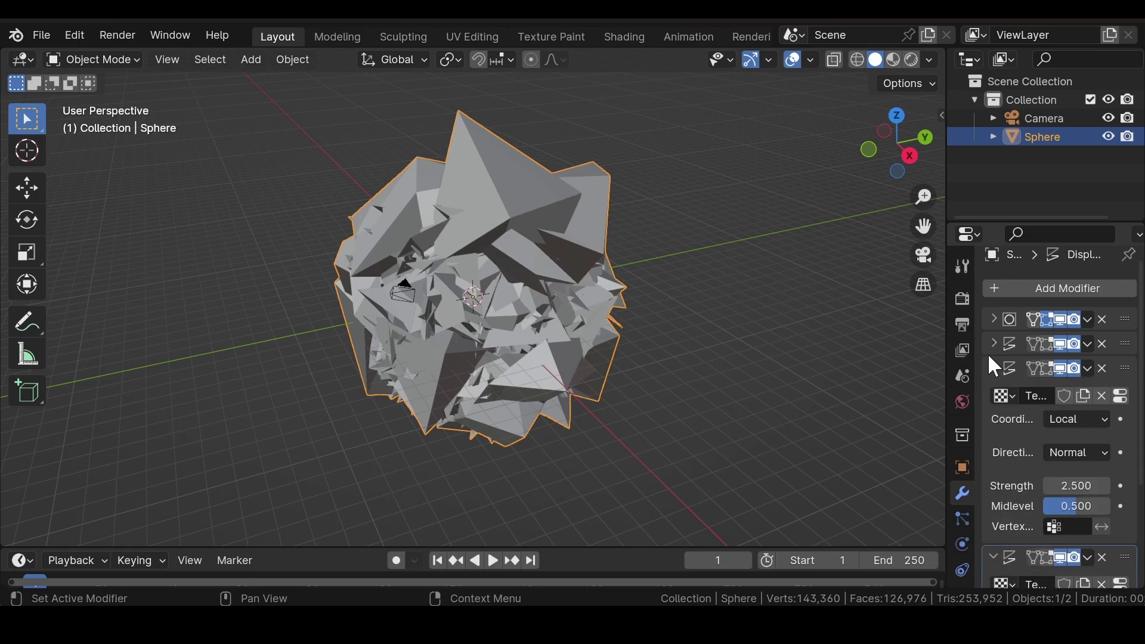
click(993, 370)
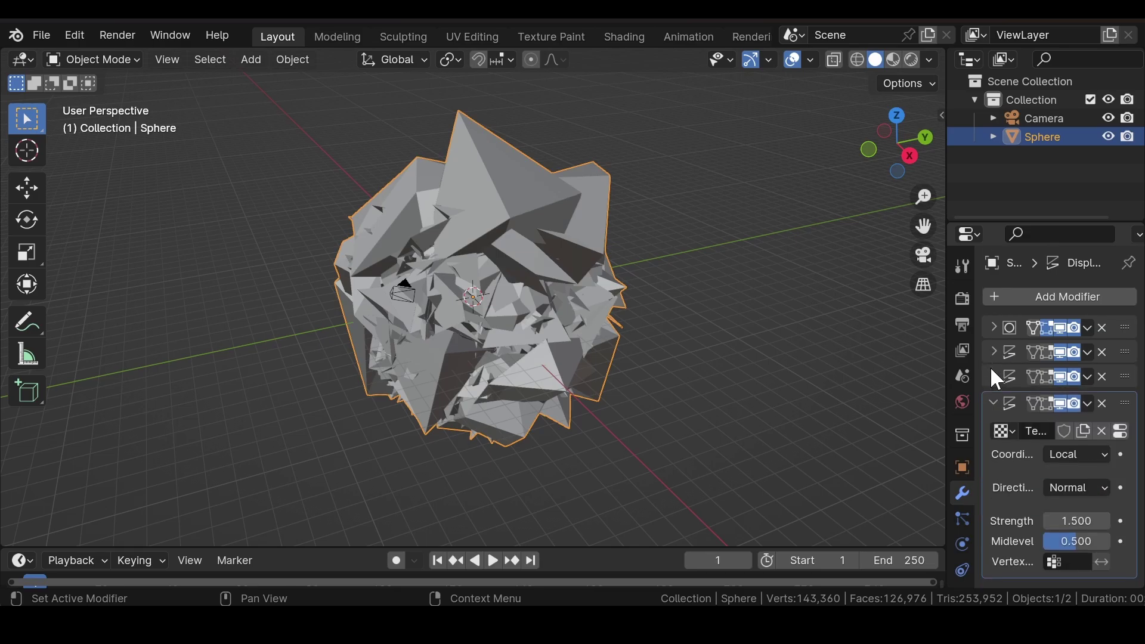
click(993, 401)
middle_drag(532, 324, 450, 277)
scroll(459, 275, up, 6)
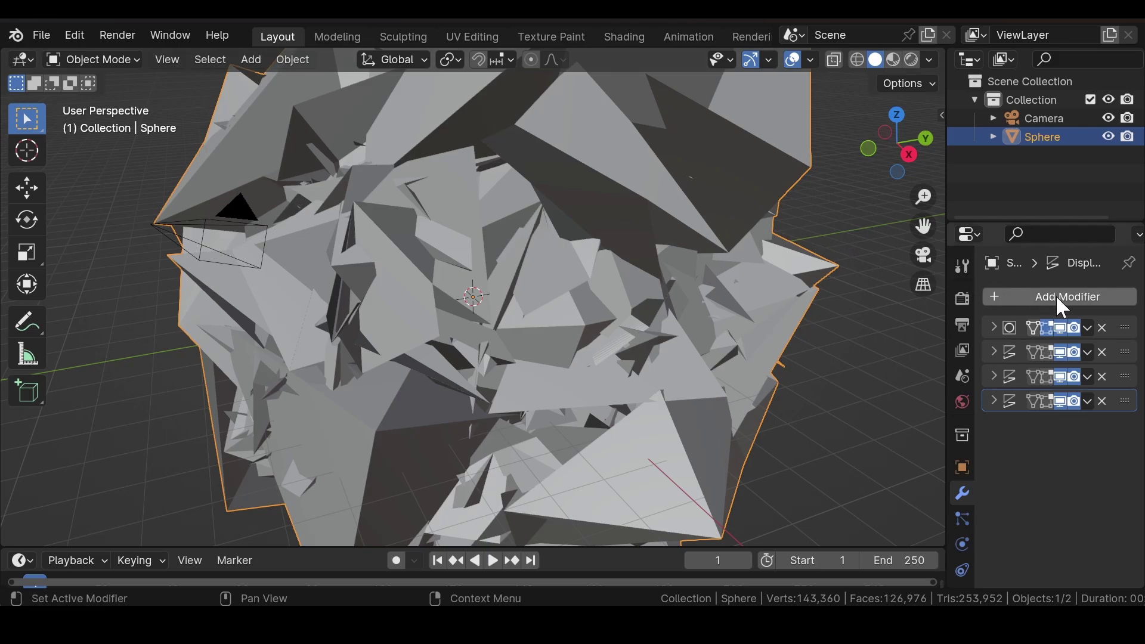
Add a Voxel Remesh modifier at 0.1 m voxel size and orbit to inspect the fused mass.
click(1124, 301)
mouse_move(1129, 301)
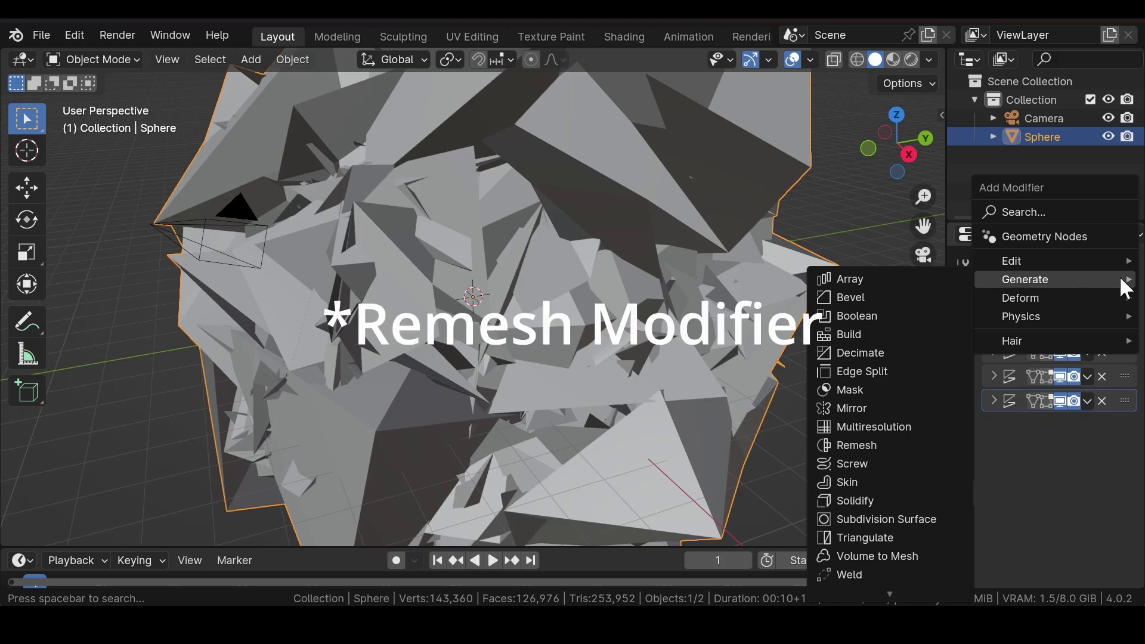
click(871, 446)
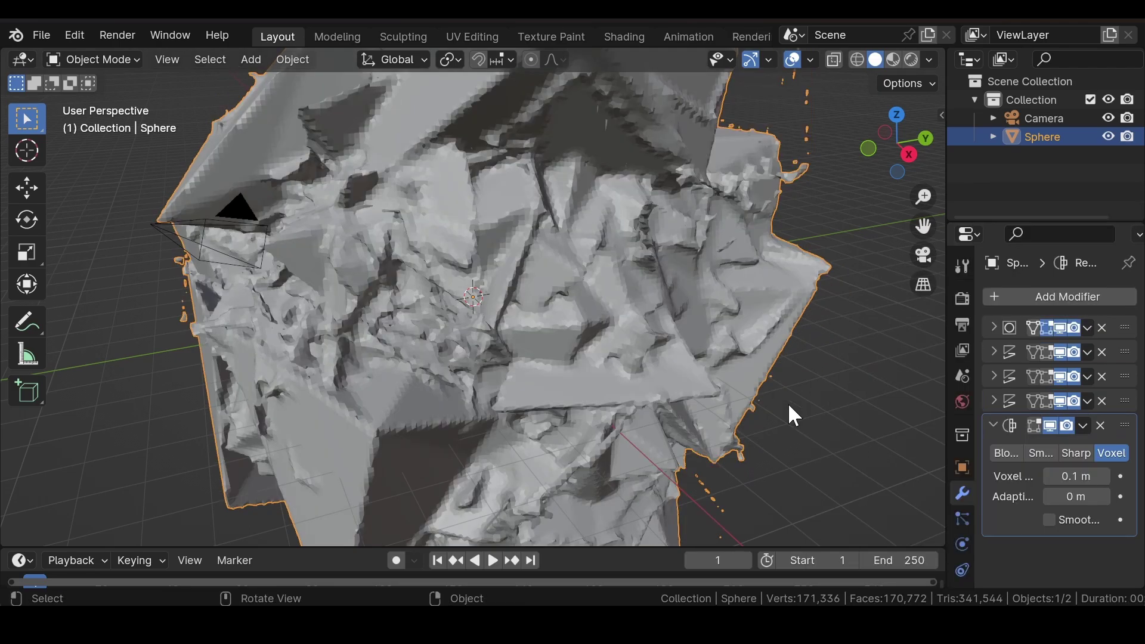
mouse_move(788, 404)
middle_down()
mouse_move(416, 290)
mouse_move(451, 239)
mouse_move(565, 224)
mouse_move(650, 256)
mouse_move(420, 279)
middle_up()
scroll(421, 277, up, 5)
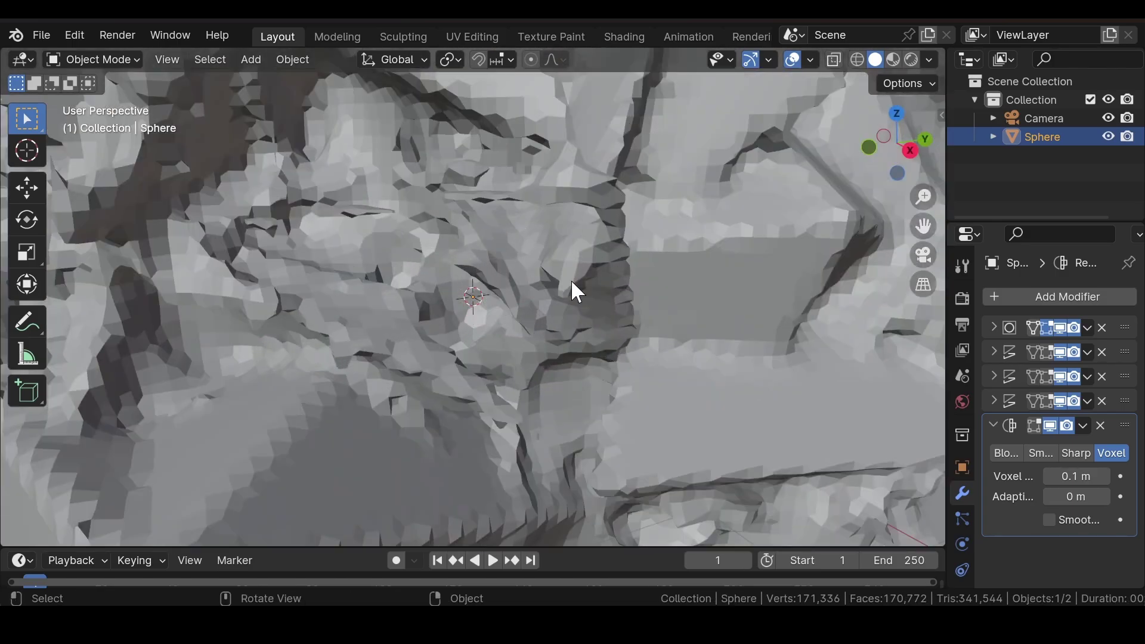
scroll(510, 266, down, 5)
middle_drag(509, 266, 578, 284)
middle_drag(577, 235, 574, 224)
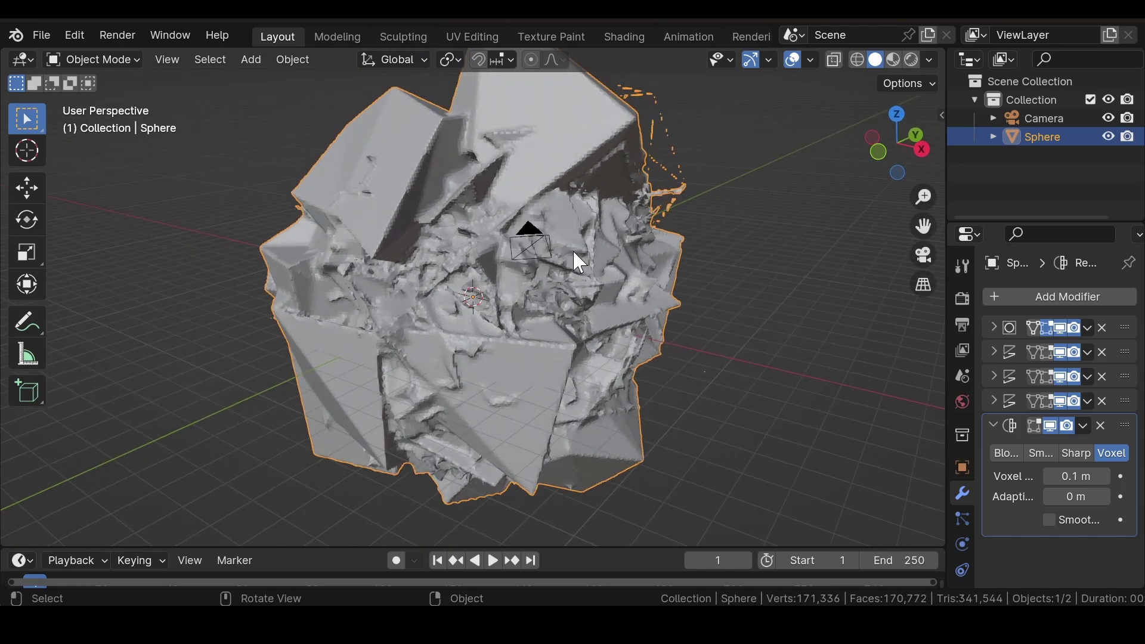
click(993, 351)
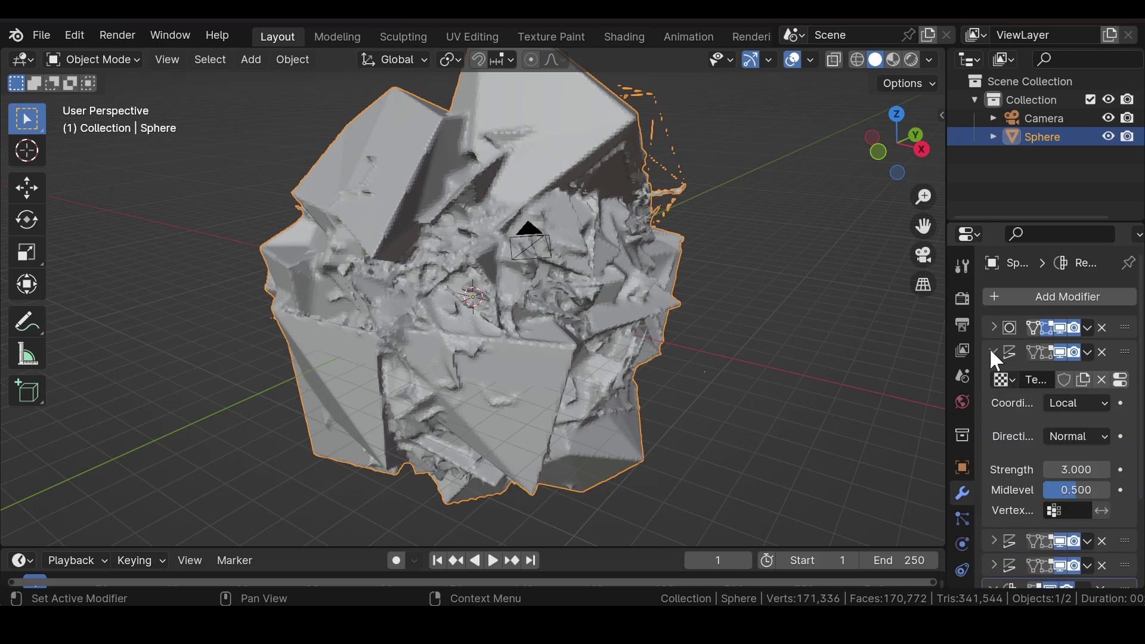
Set the first Musgrave texture to Size 0.80, Dimension 2 and Lacunarity 0.80.
click(1122, 380)
scroll(1014, 406, down, 8)
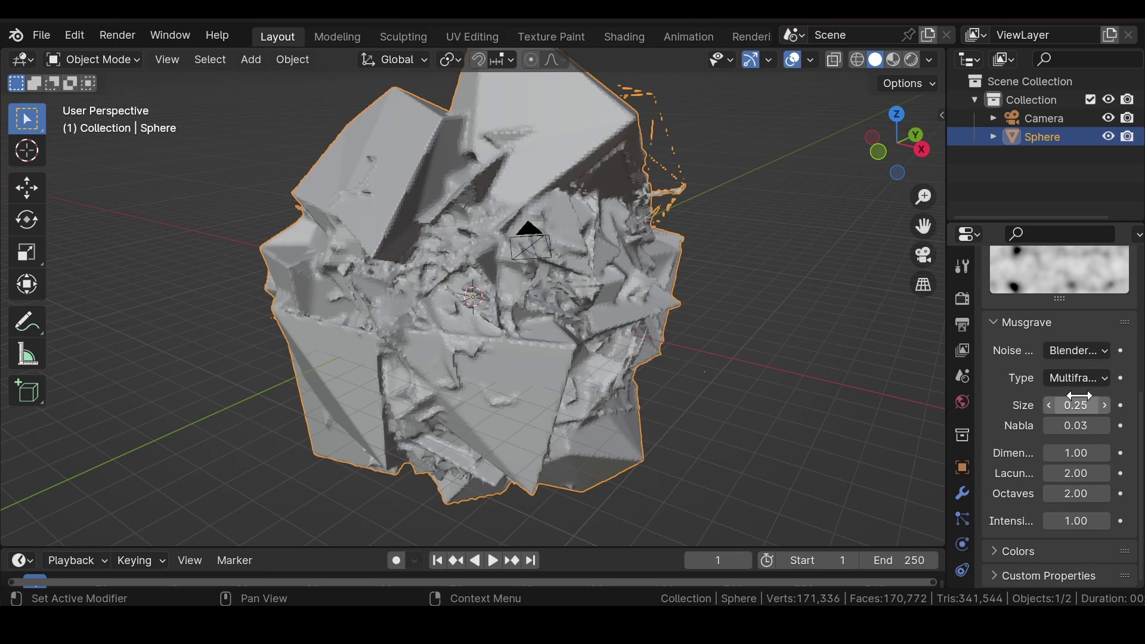
click(1080, 399)
text(.8)
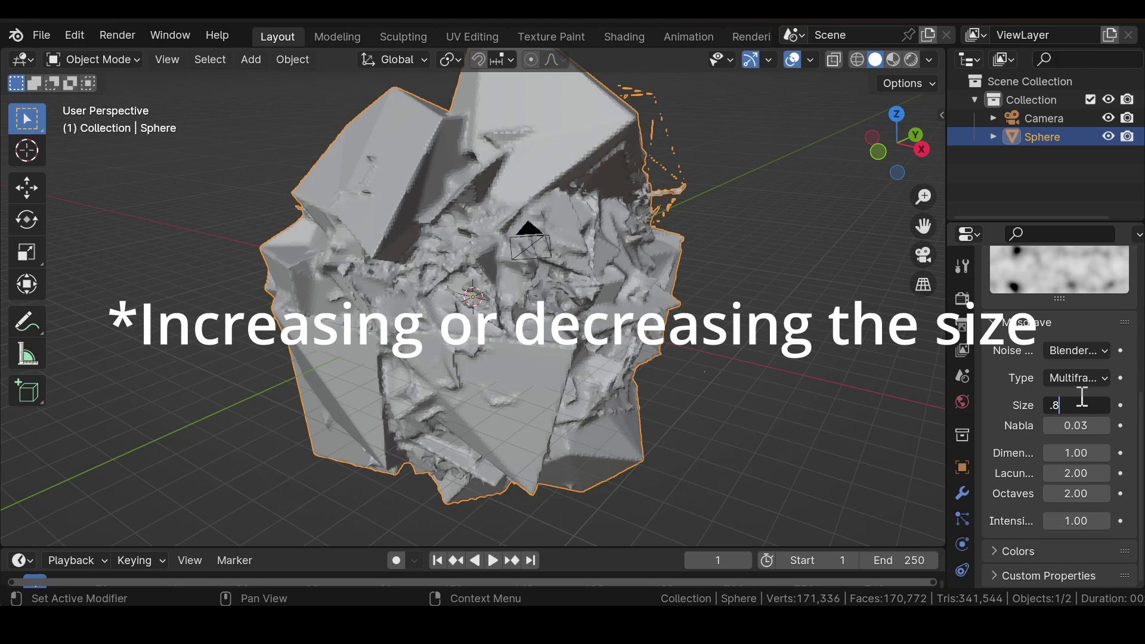
key(Return)
click(1080, 452)
text(6)
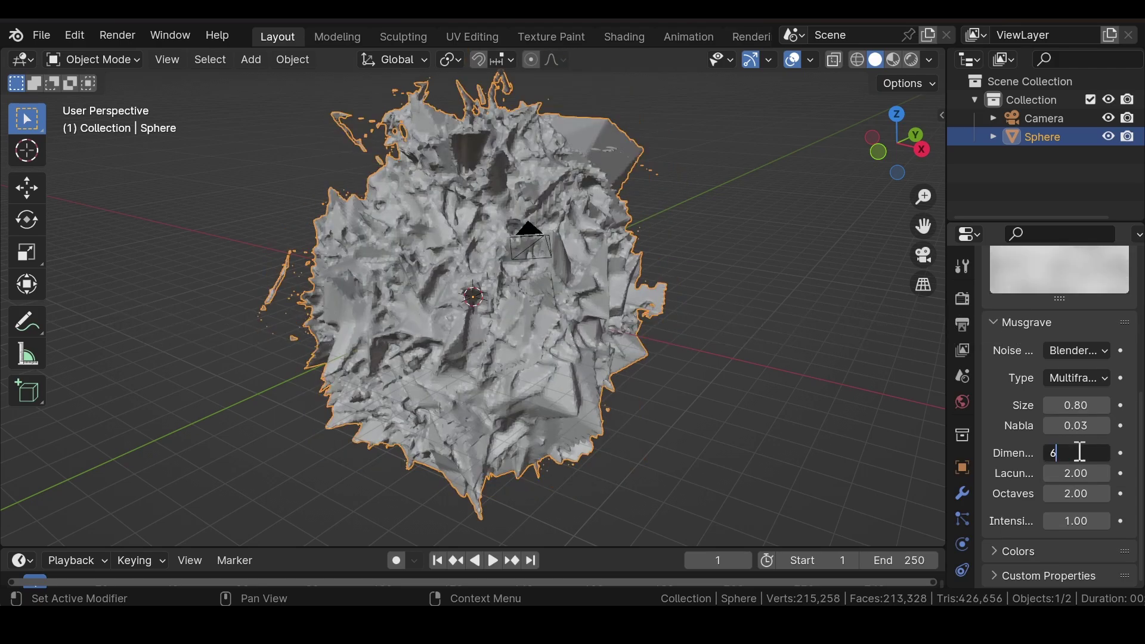
key(Return)
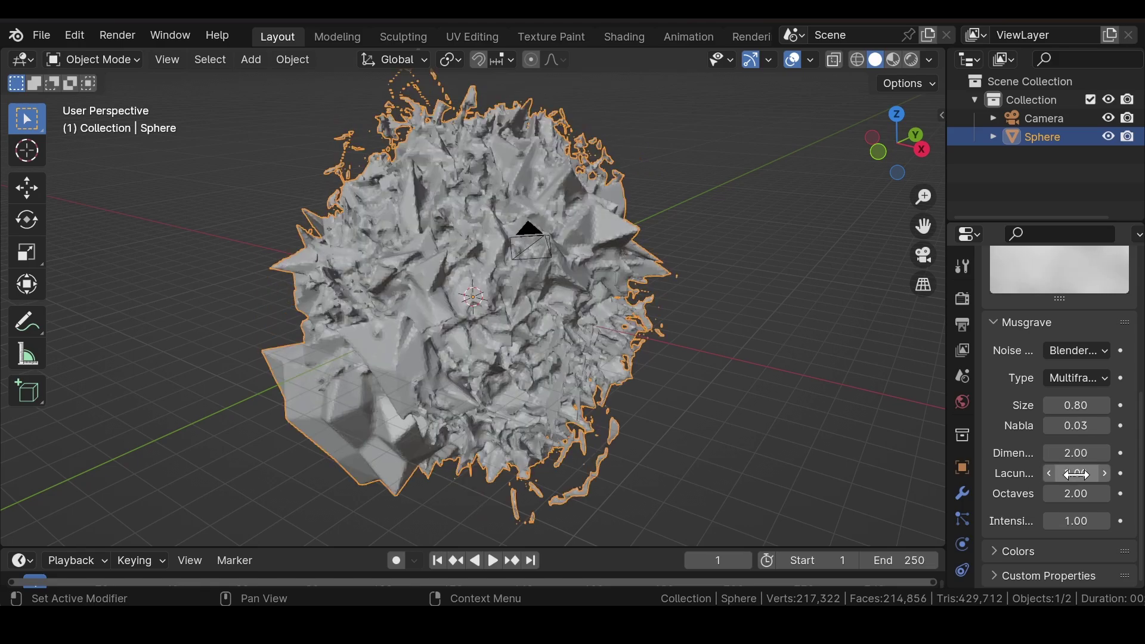
click(1079, 474)
text(.8)
key(Return)
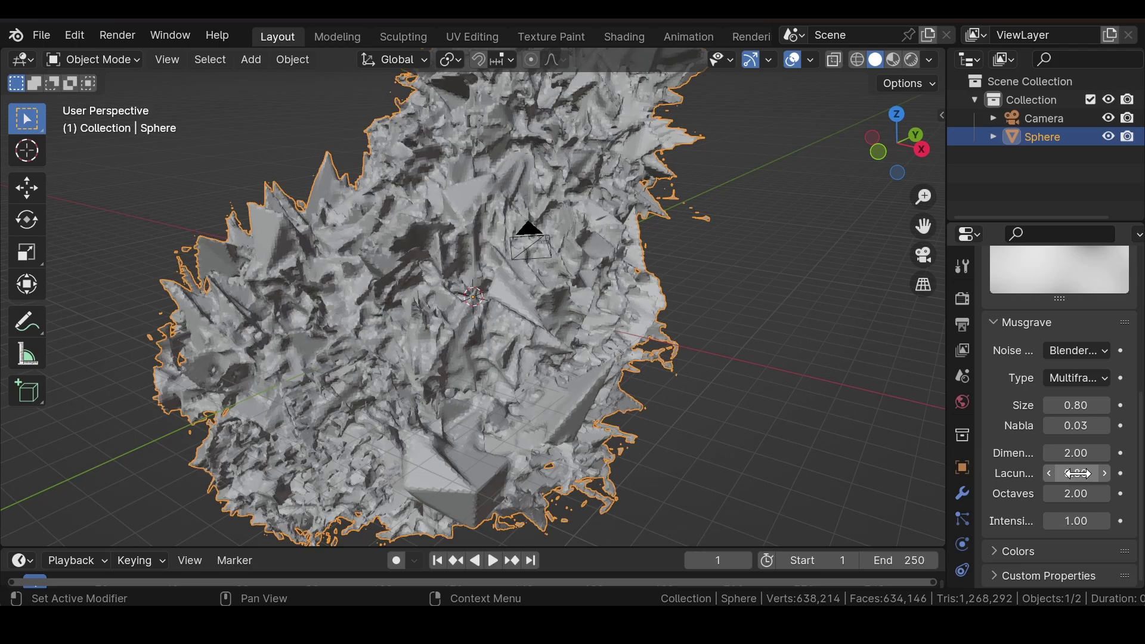
Lower the Musgrave Octaves to 0.80, inspect the smoother rock, and return to the modifier stack.
scroll(319, 388, down, 3)
middle_drag(320, 389, 378, 286)
scroll(378, 287, up, 4)
middle_drag(472, 276, 504, 289)
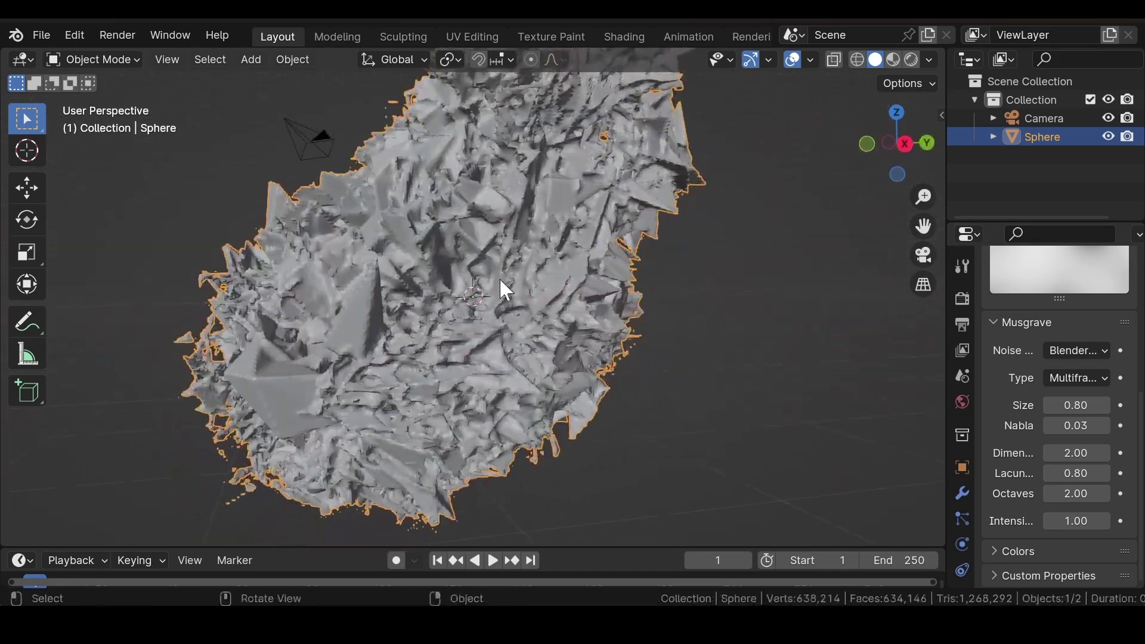
click(1081, 494)
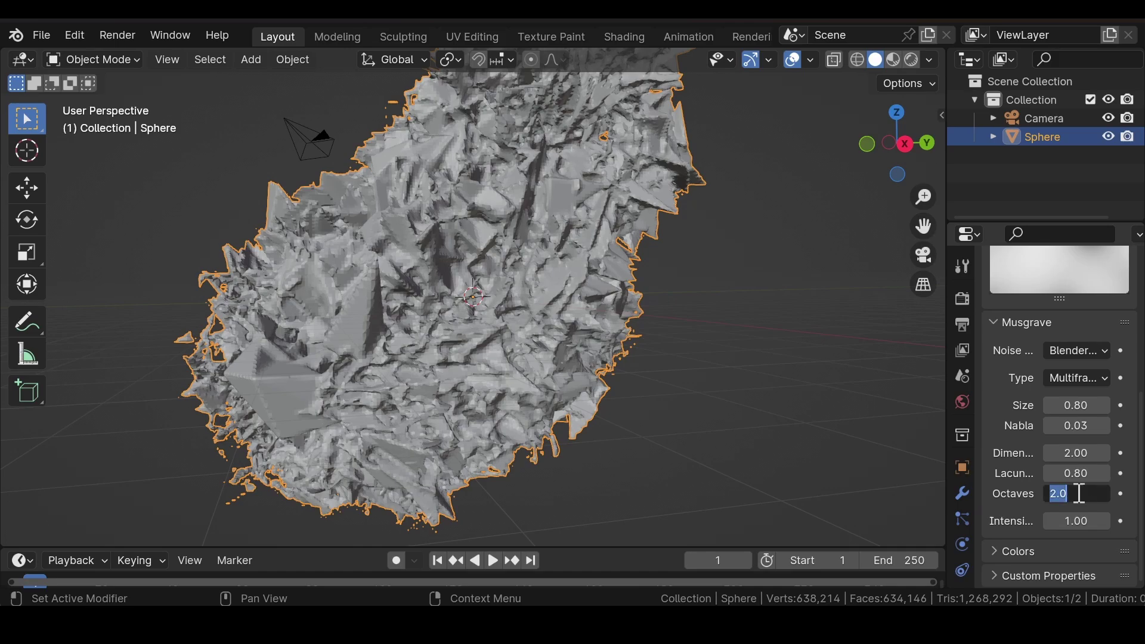
text(.8)
key(Return)
scroll(429, 289, down, 4)
middle_drag(429, 289, 505, 291)
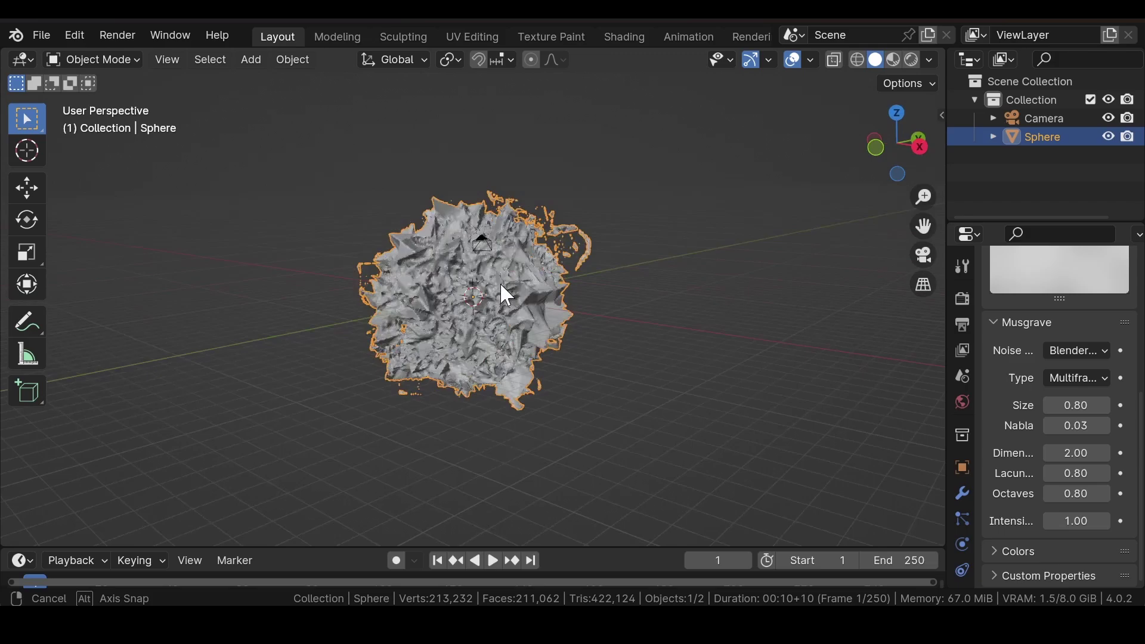
scroll(506, 295, up, 5)
middle_drag(440, 276, 511, 279)
scroll(487, 260, up, 4)
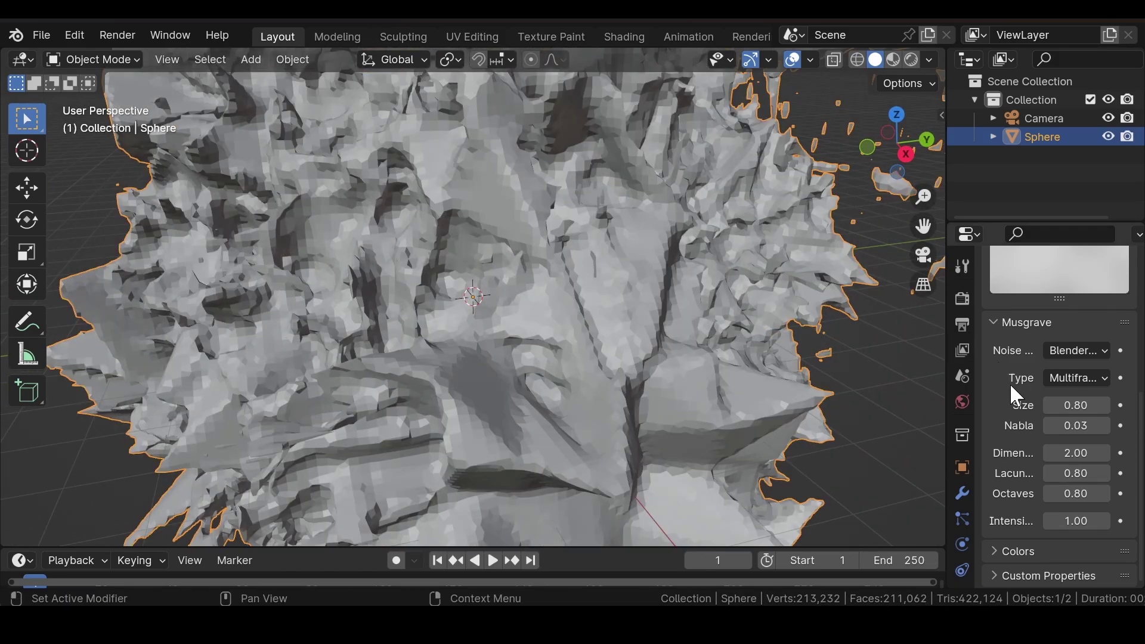
click(962, 491)
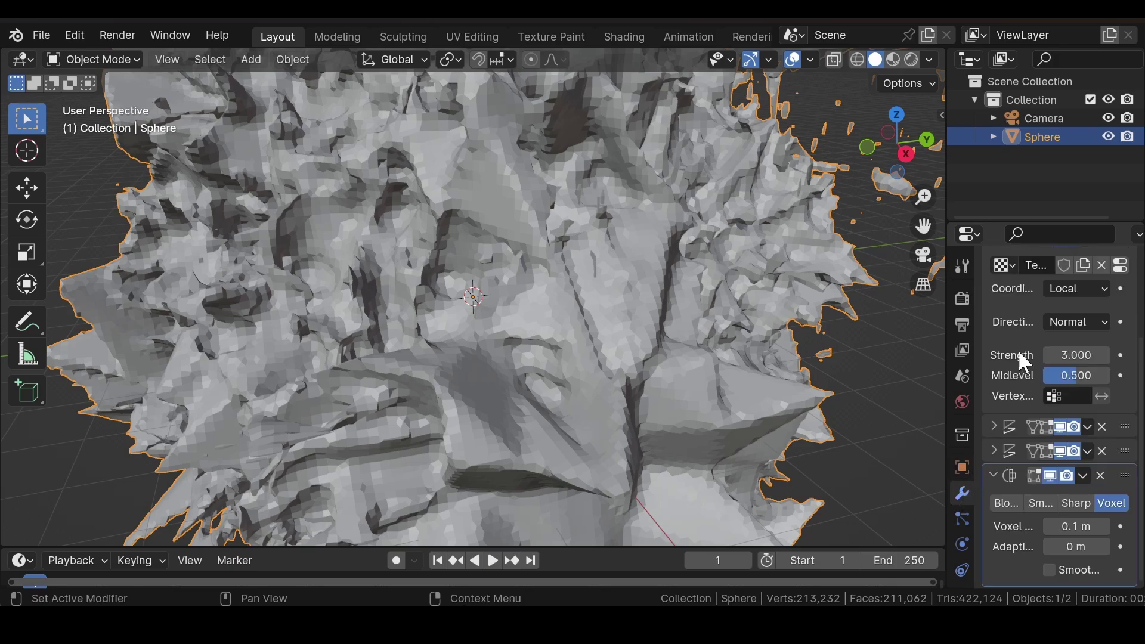
scroll(1018, 349, up, 4)
Open Displace.001's Musgrave texture and set Size 0.80 and Dimension 2.
click(993, 351)
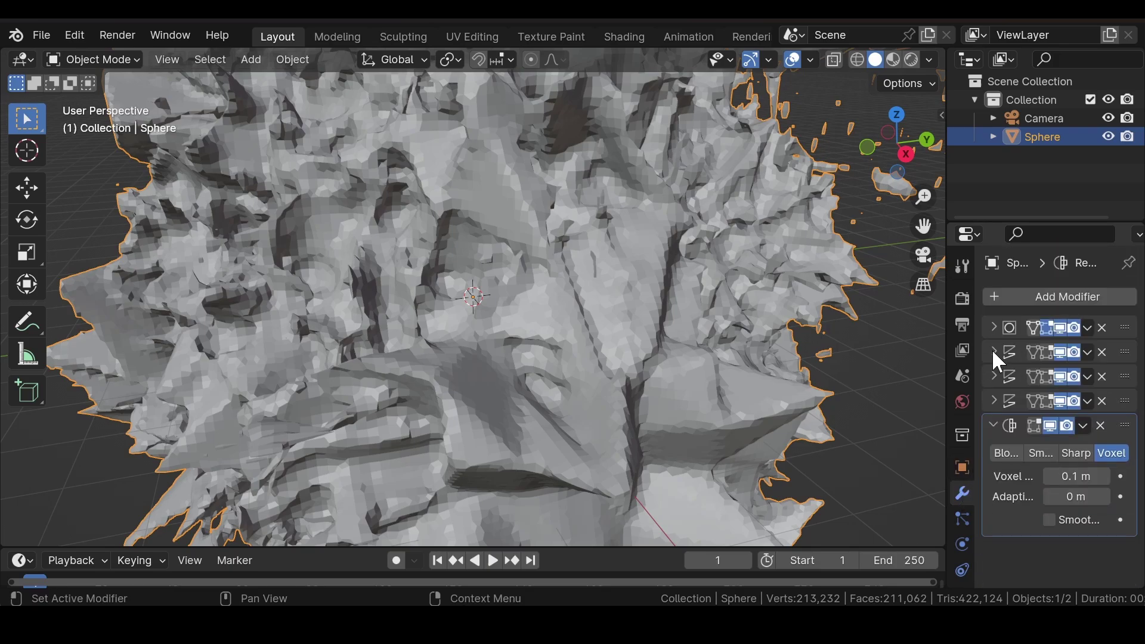
click(991, 376)
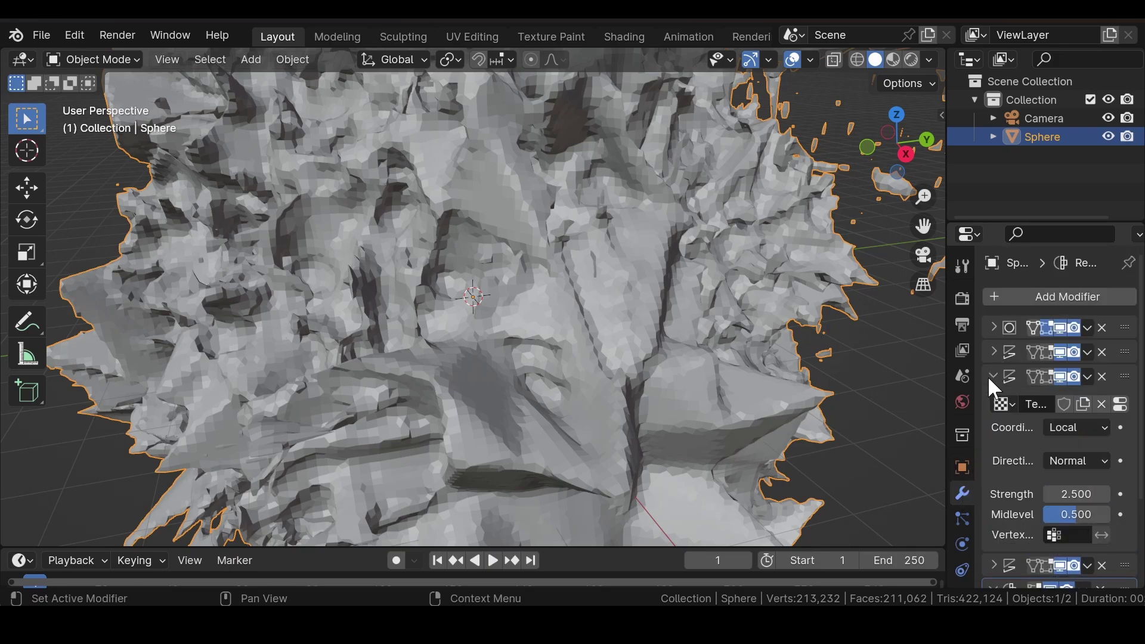
click(1128, 406)
scroll(1053, 406, down, 6)
click(1090, 403)
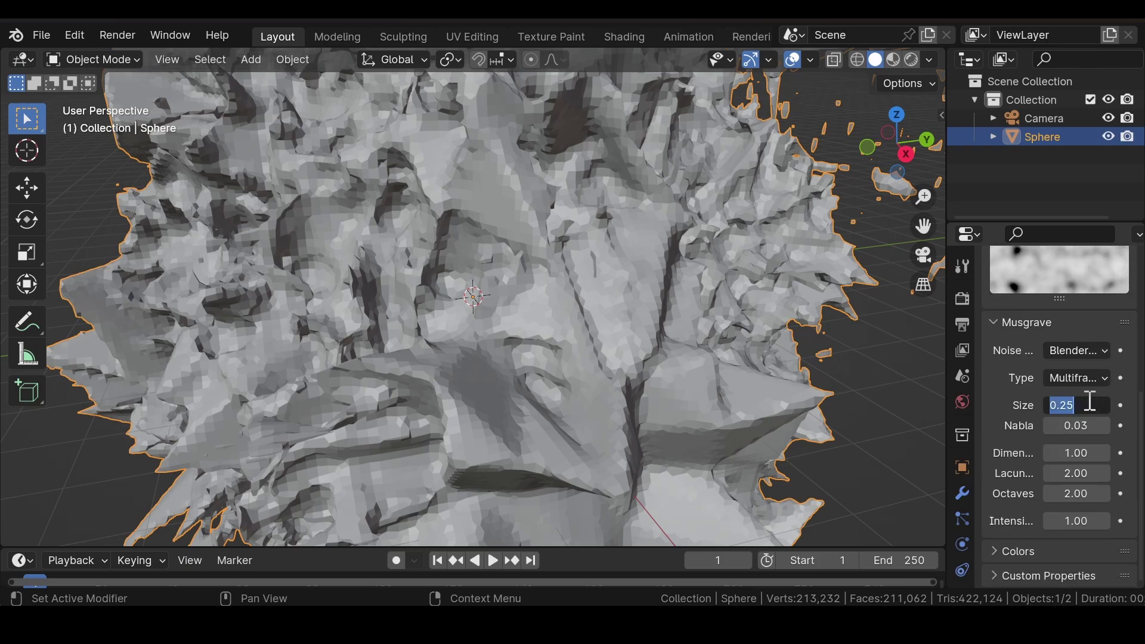
text(.8)
key(Return)
click(1074, 454)
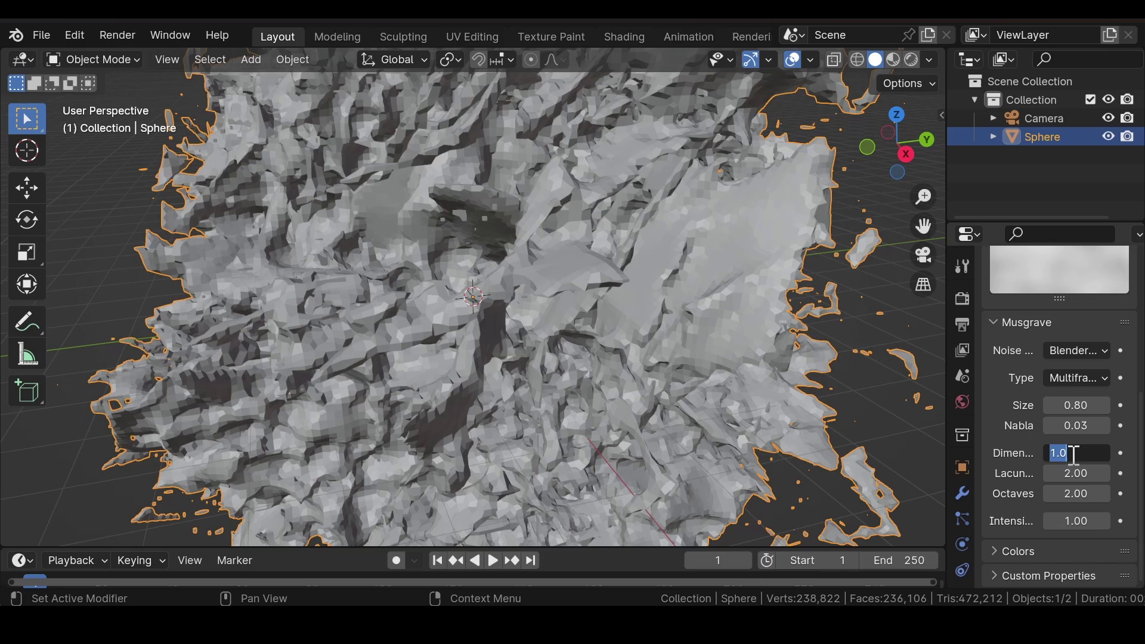
text(6)
key(Return)
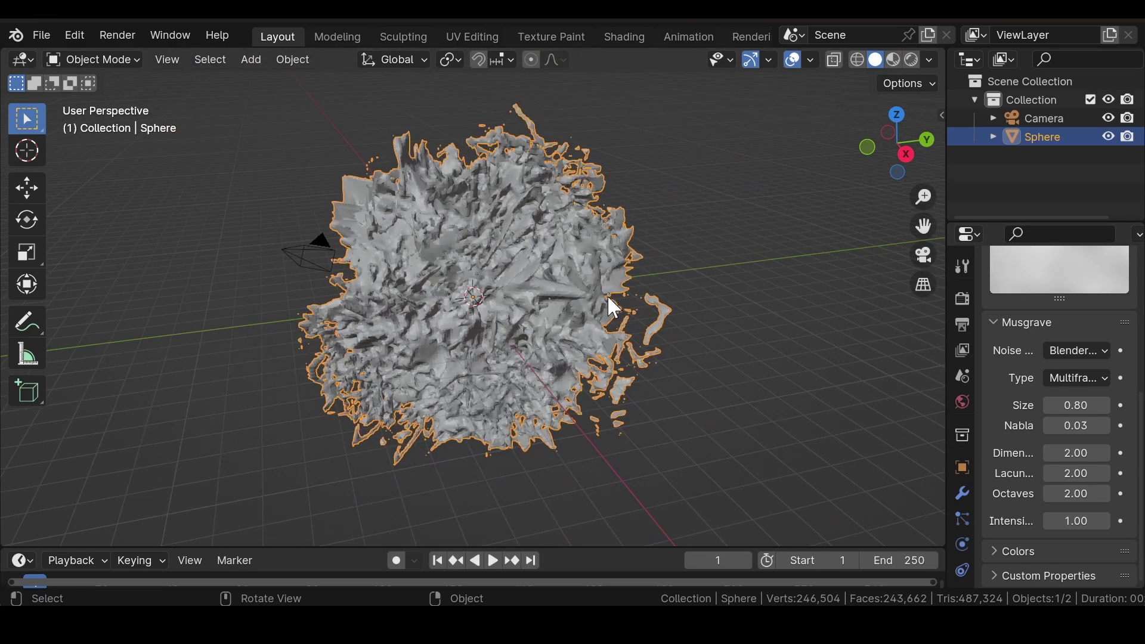
middle_drag(607, 295, 575, 280)
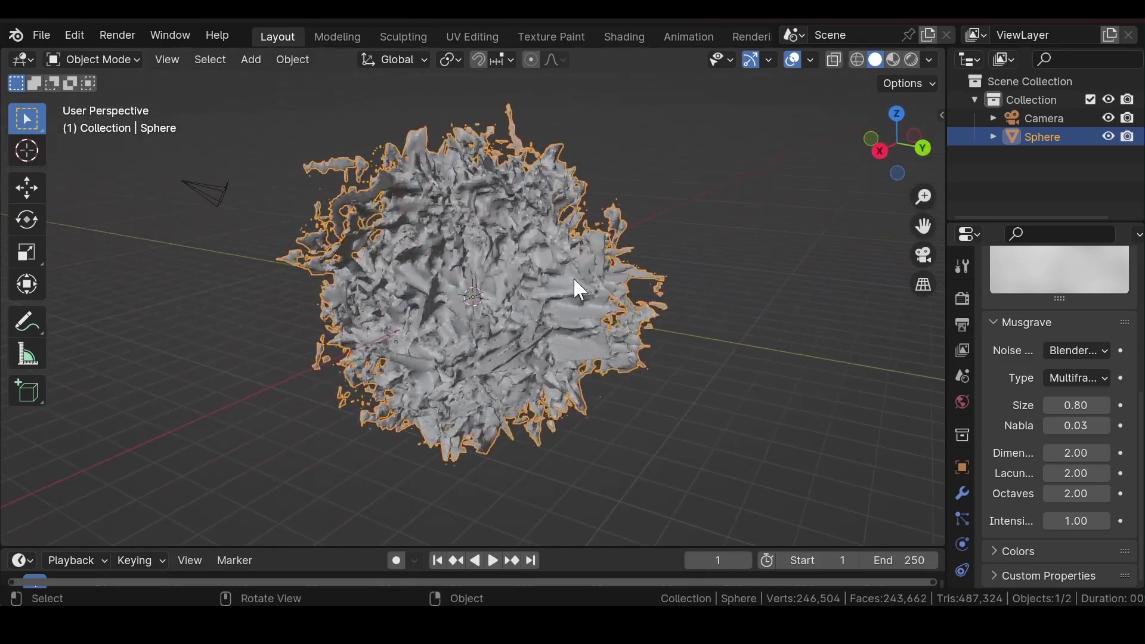
Set that texture's Lacunarity and Octaves both to 0.80 and orbit to inspect the spikes.
double_click(1084, 473)
key(BackSpace)
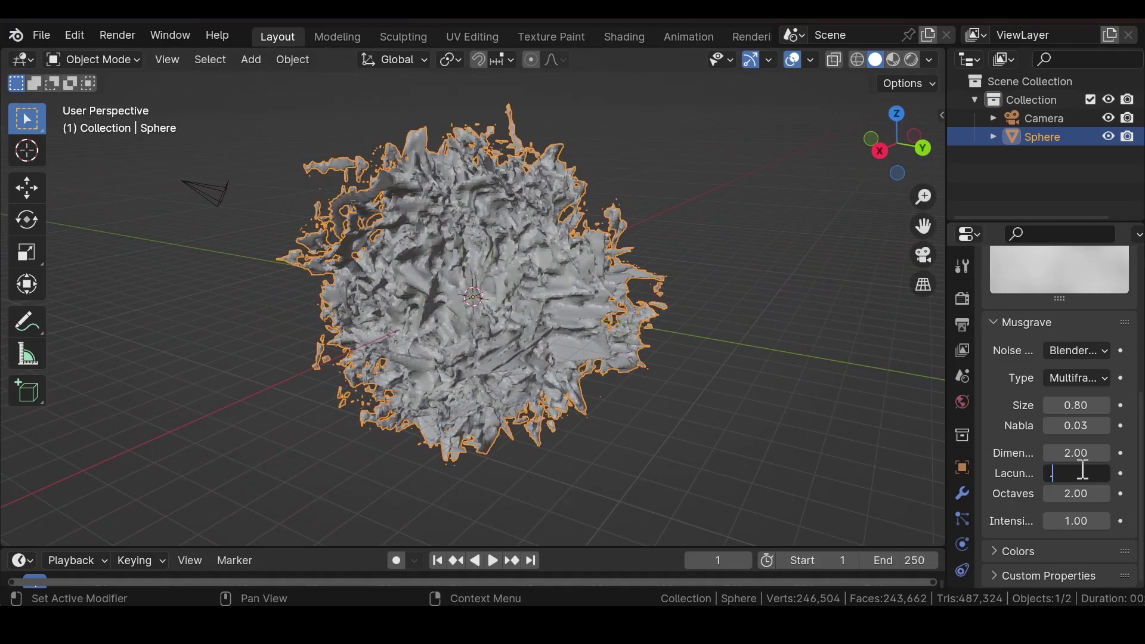
text(.8)
key(Return)
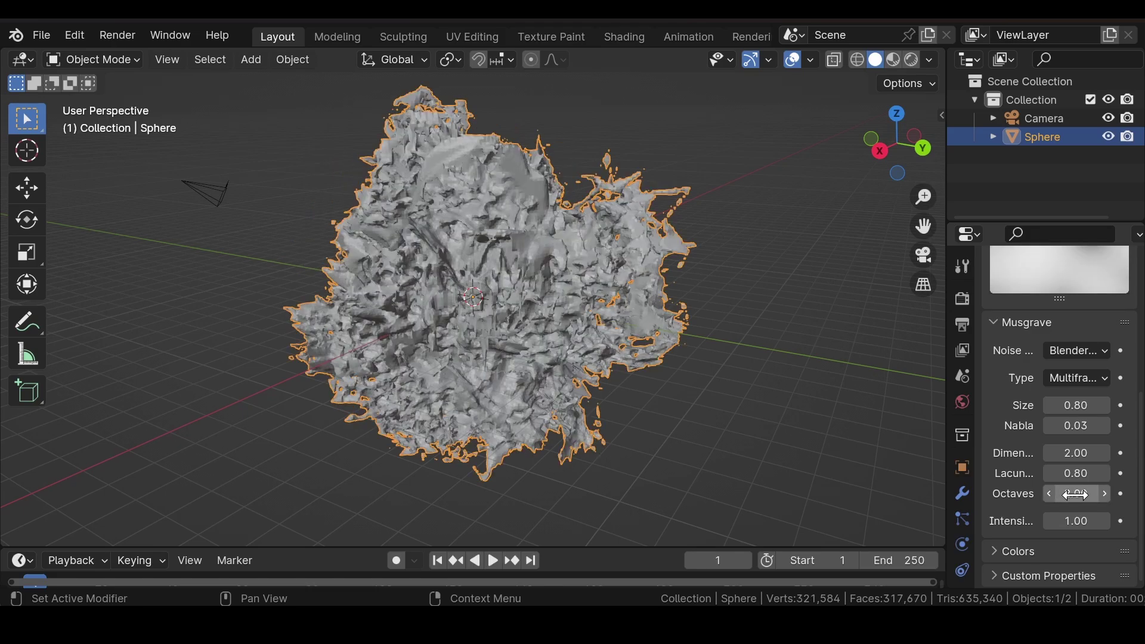
double_click(1080, 495)
text(.8)
key(Return)
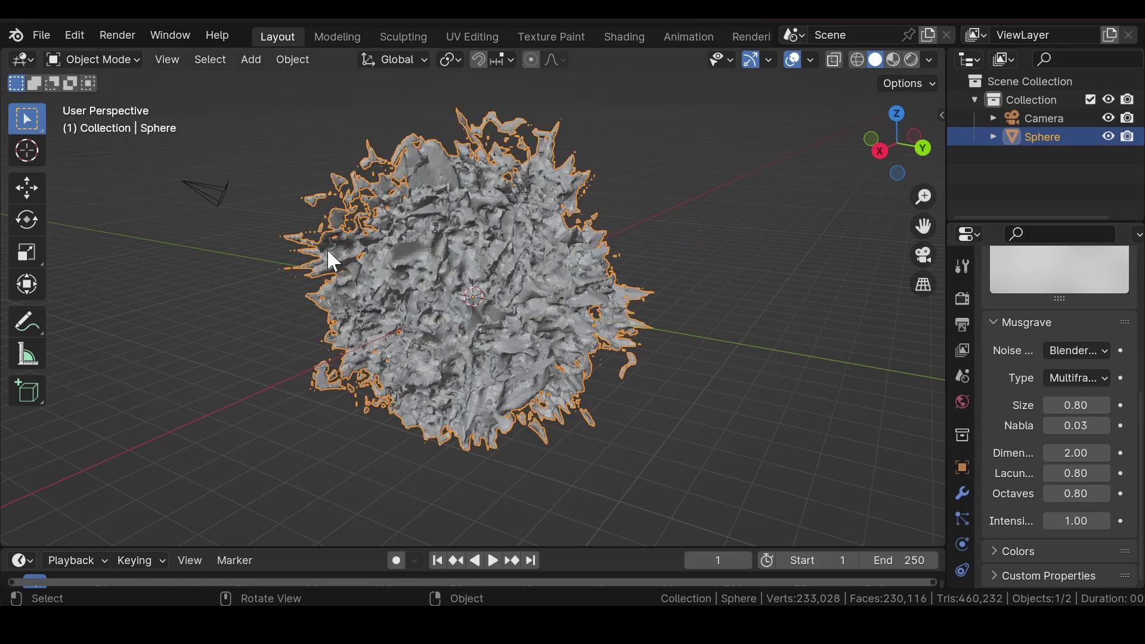
mouse_move(327, 248)
middle_down()
mouse_move(431, 181)
mouse_move(626, 216)
mouse_move(403, 243)
middle_up()
scroll(634, 261, up, 5)
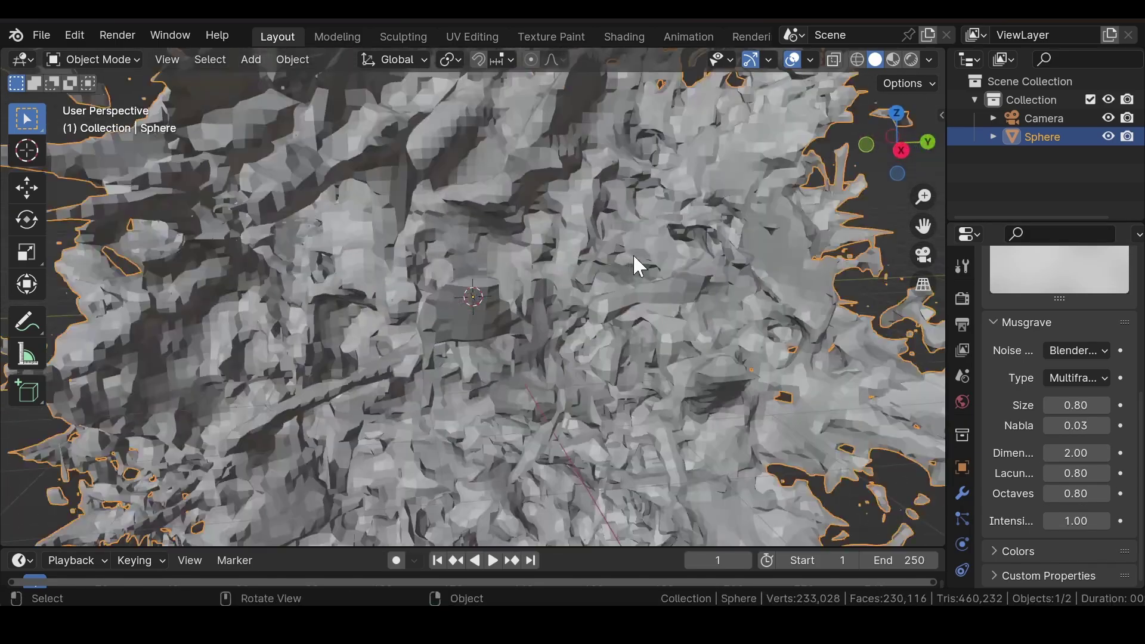
mouse_move(634, 260)
middle_down()
mouse_move(529, 235)
mouse_move(641, 256)
middle_up()
scroll(596, 251, down, 5)
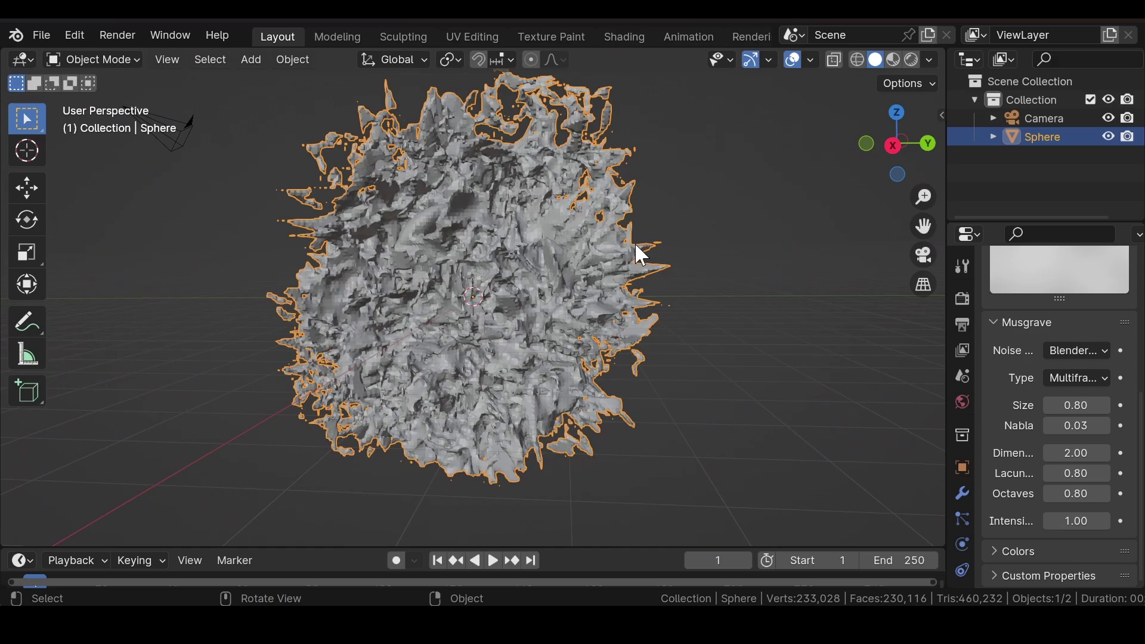
On the third Displace's Musgrave texture, enter Size 0.8, Dimension 2, Lacunarity 0.8 and Octaves 1.
click(963, 493)
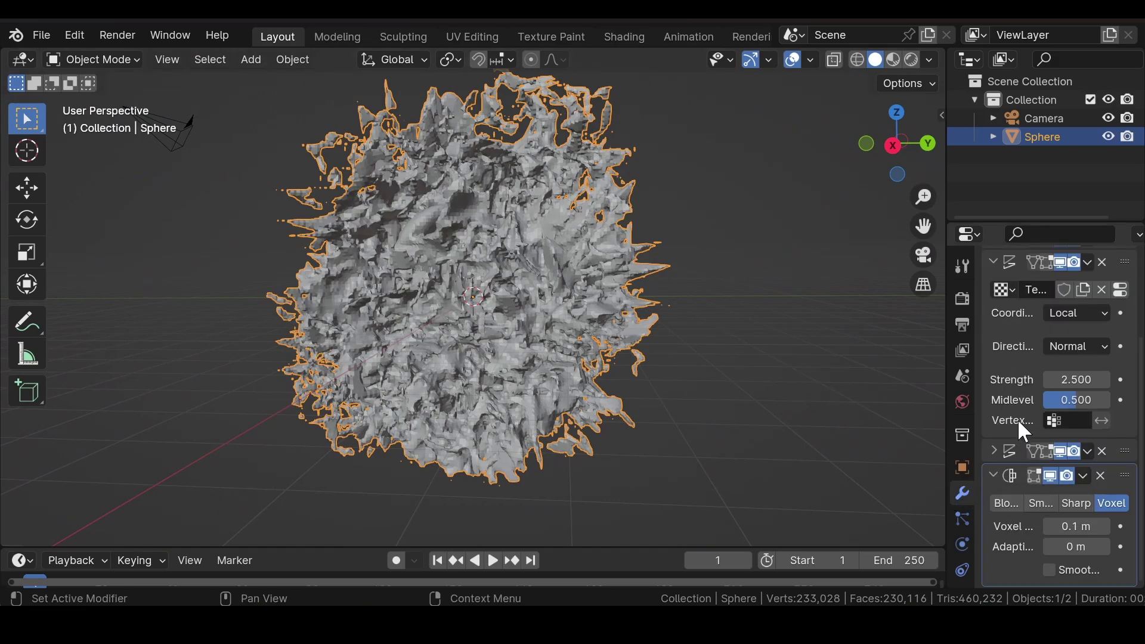
click(994, 452)
scroll(1008, 382, down, 5)
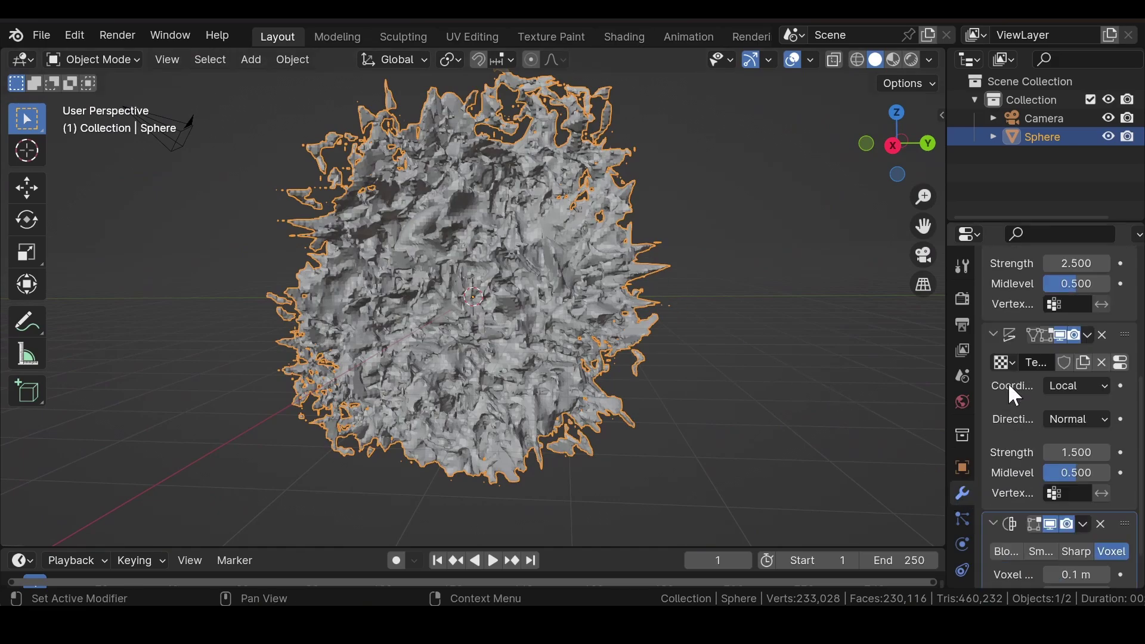
click(1125, 367)
double_click(1078, 421)
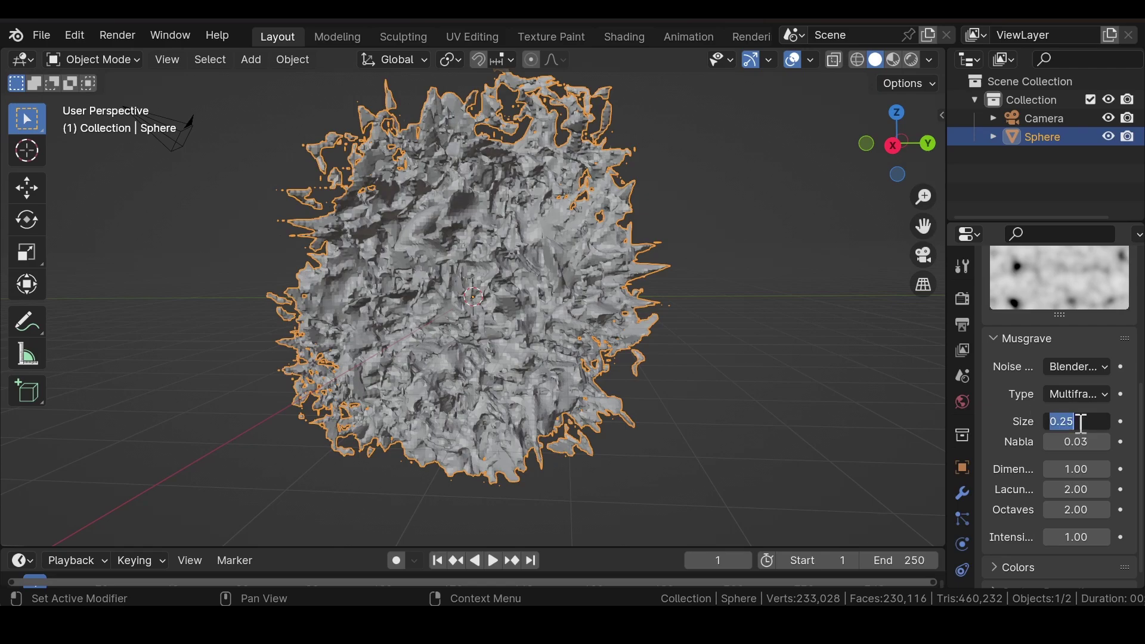
text(.8)
key(Return)
double_click(1081, 468)
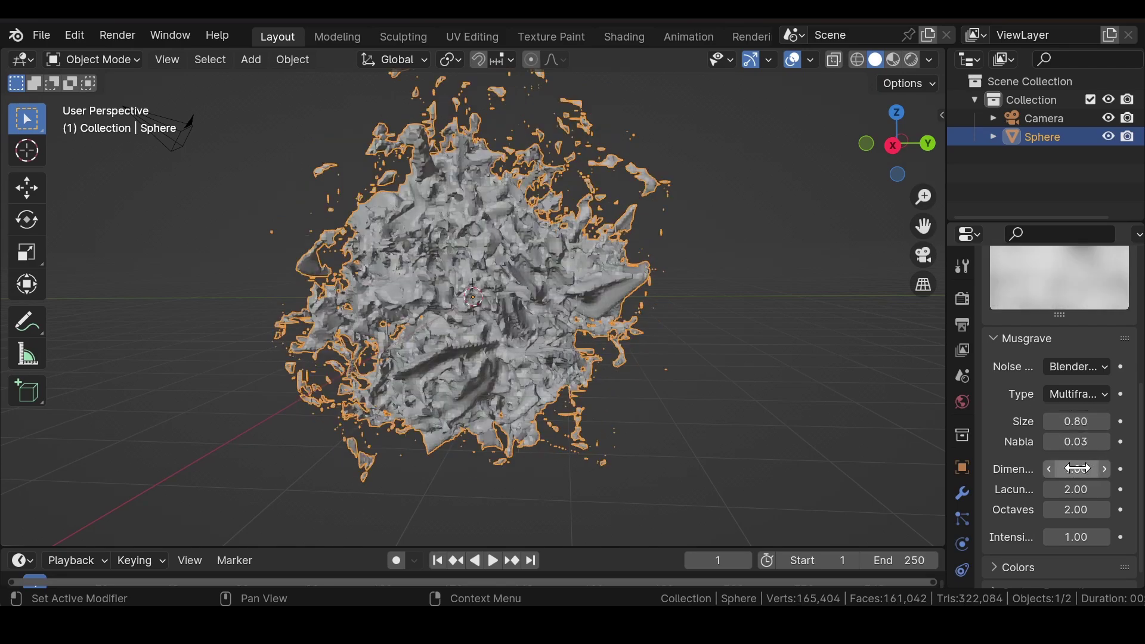
text(2)
key(Return)
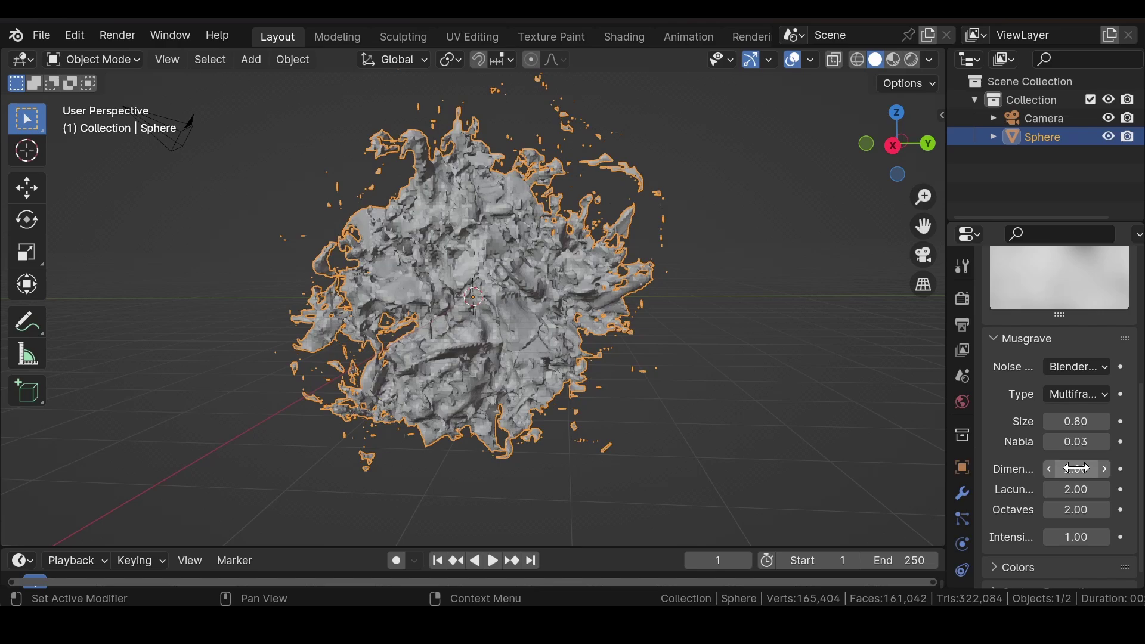
double_click(1078, 491)
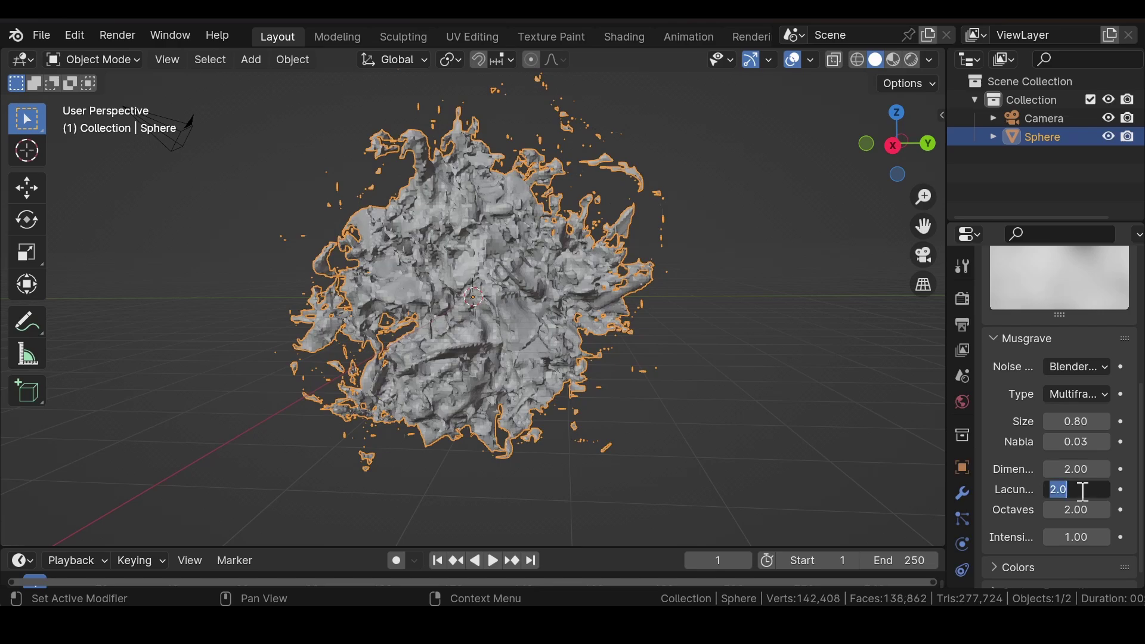
text(.8)
key(Return)
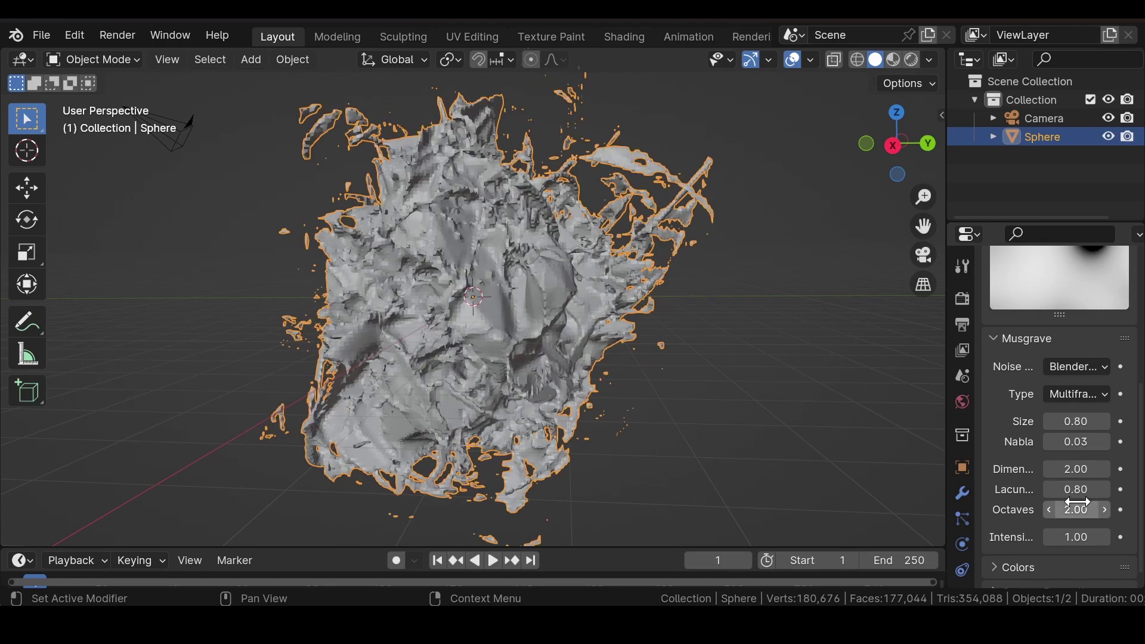
double_click(1083, 510)
text(1)
key(Return)
mouse_move(602, 320)
middle_down()
mouse_move(520, 252)
mouse_move(685, 265)
mouse_move(660, 312)
mouse_move(583, 329)
middle_up()
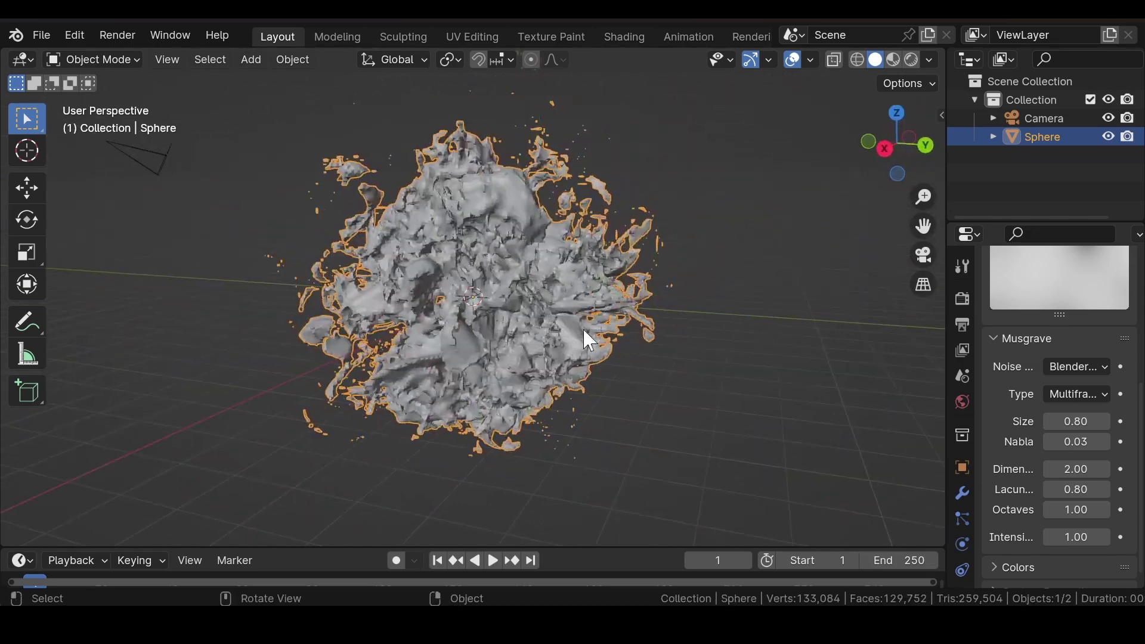
Collapse the third Displace modifier in the stack and orbit around the remeshed rock.
click(963, 493)
scroll(987, 364, up, 6)
click(996, 339)
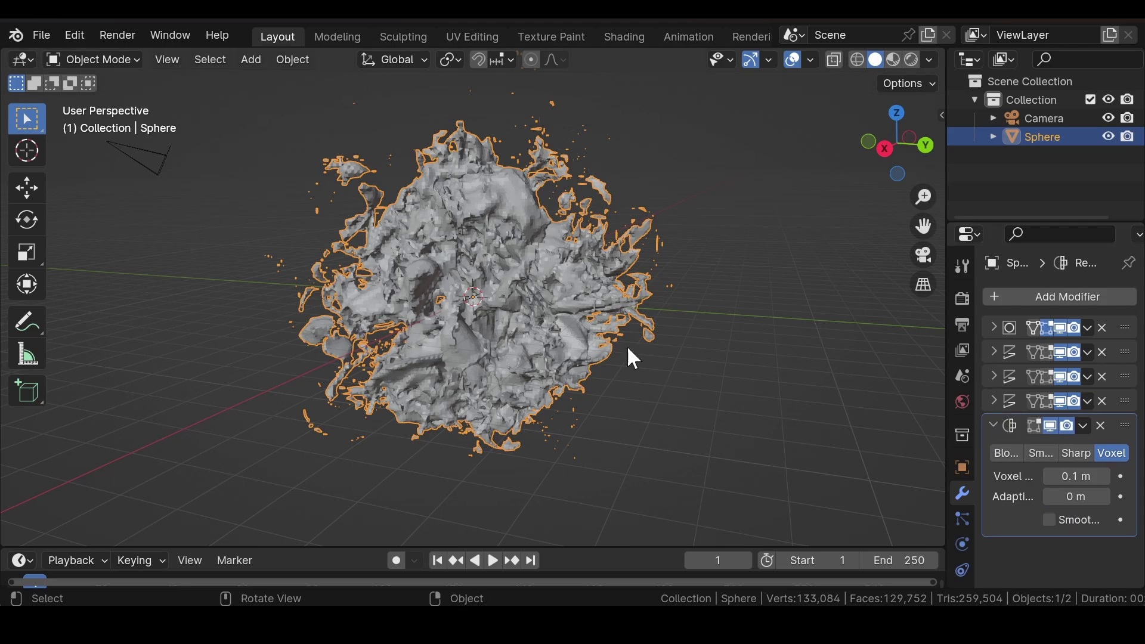
middle_drag(447, 299, 306, 266)
scroll(322, 267, up, 6)
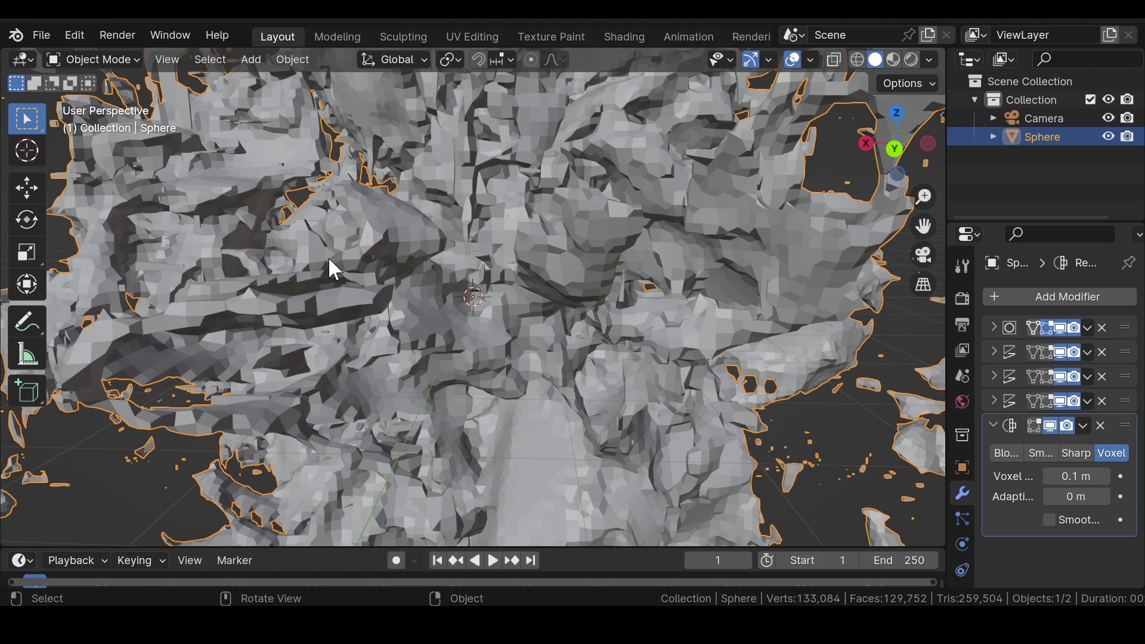
scroll(376, 268, down, 6)
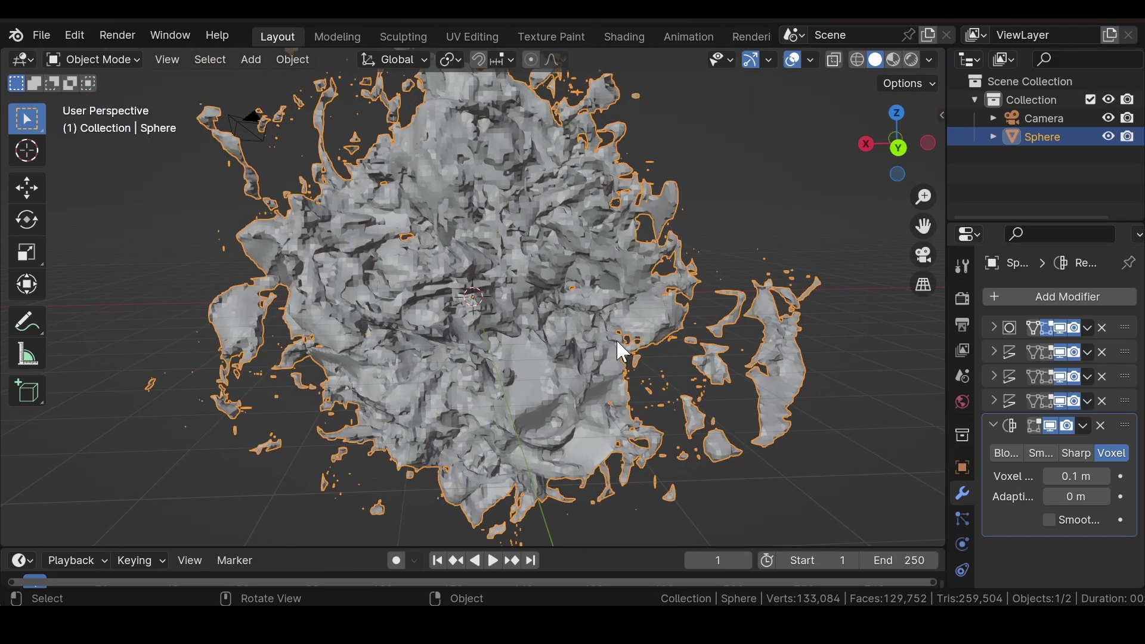
middle_drag(446, 285, 590, 276)
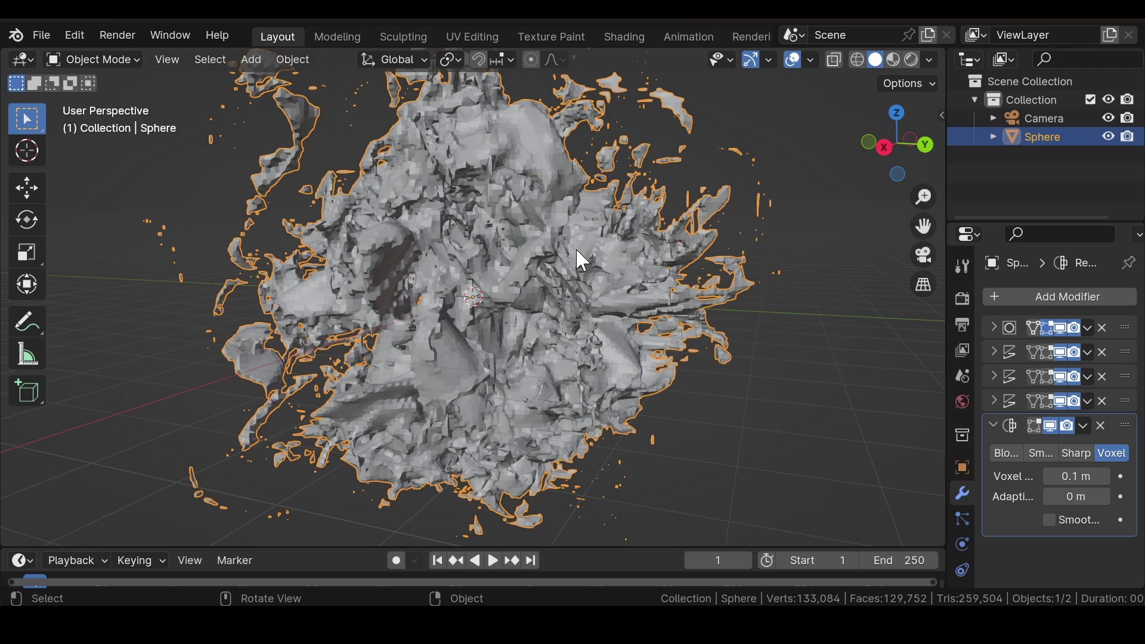
middle_drag(576, 250, 520, 243)
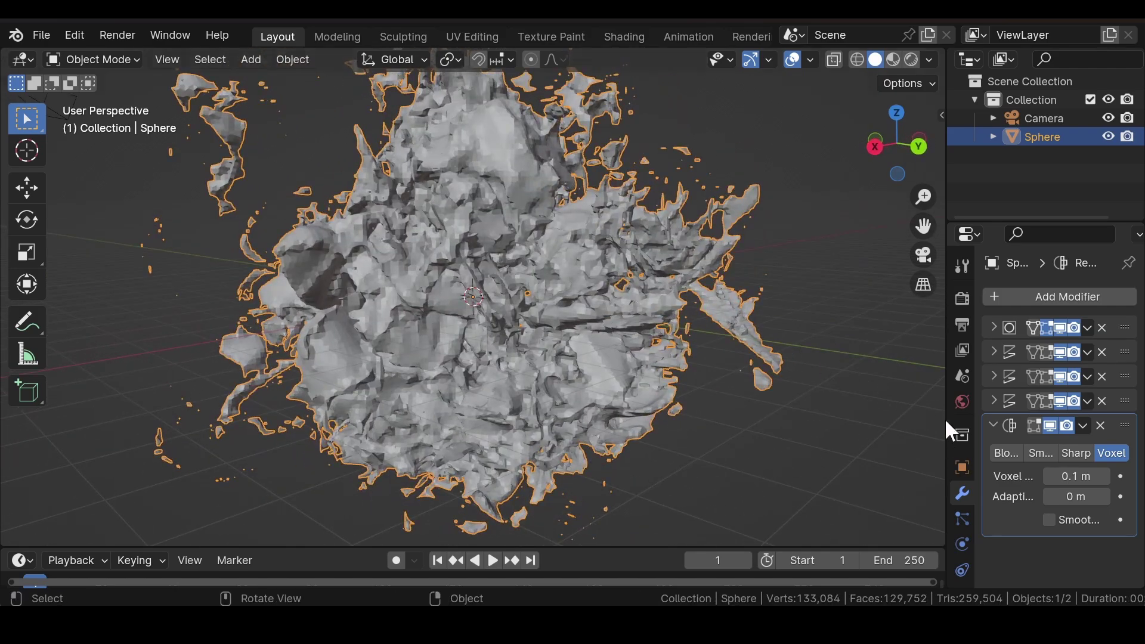
Tick Smooth Shading in the Voxel Remesh modifier, then fold the Remesh panel away.
scroll(542, 281, up, 6)
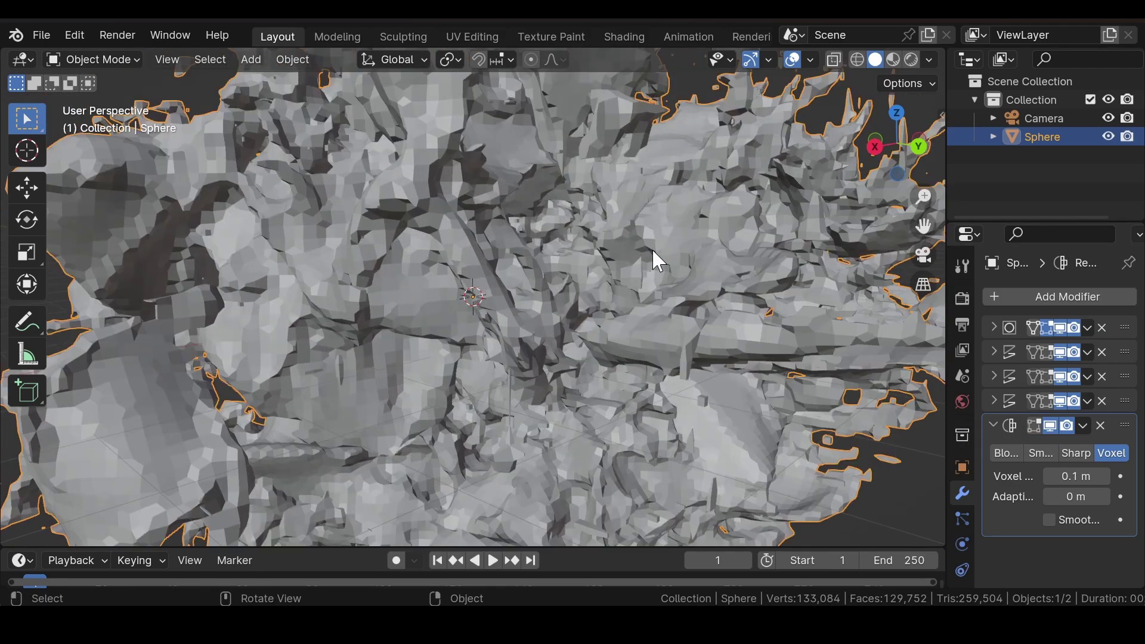
scroll(608, 258, up, 5)
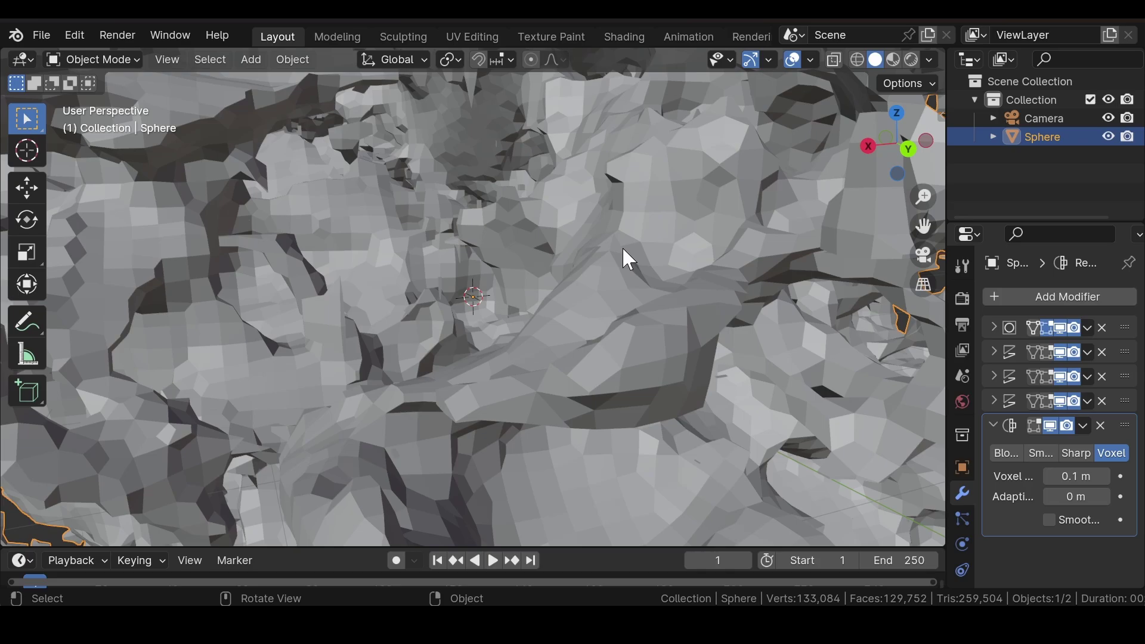
click(1048, 520)
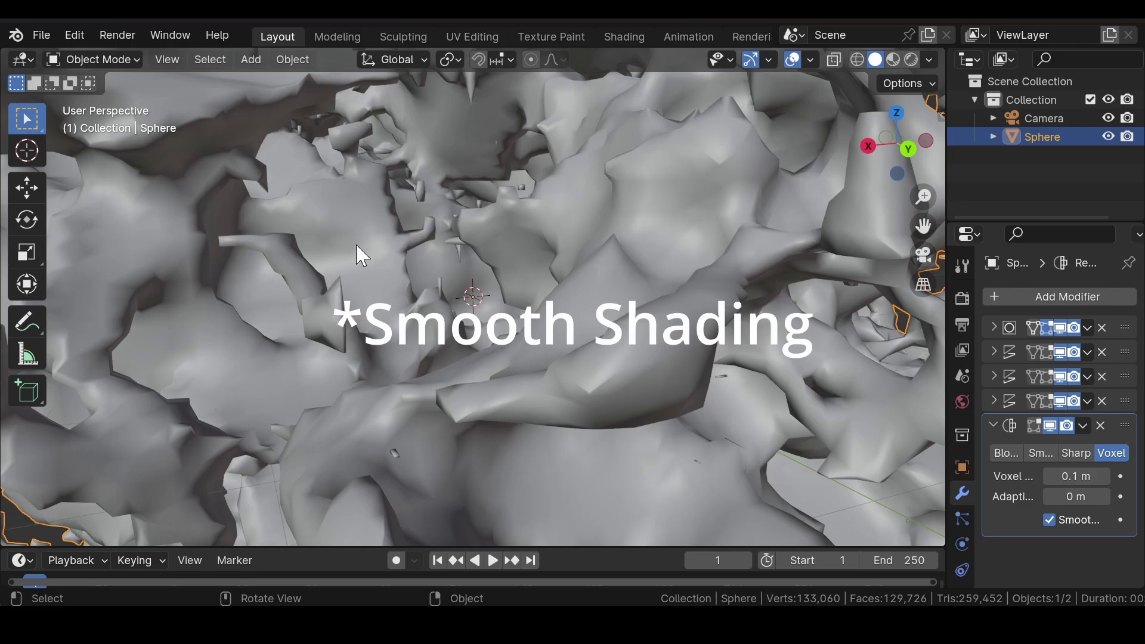
scroll(388, 248, down, 5)
middle_drag(388, 248, 529, 214)
scroll(593, 245, up, 5)
scroll(537, 214, down, 4)
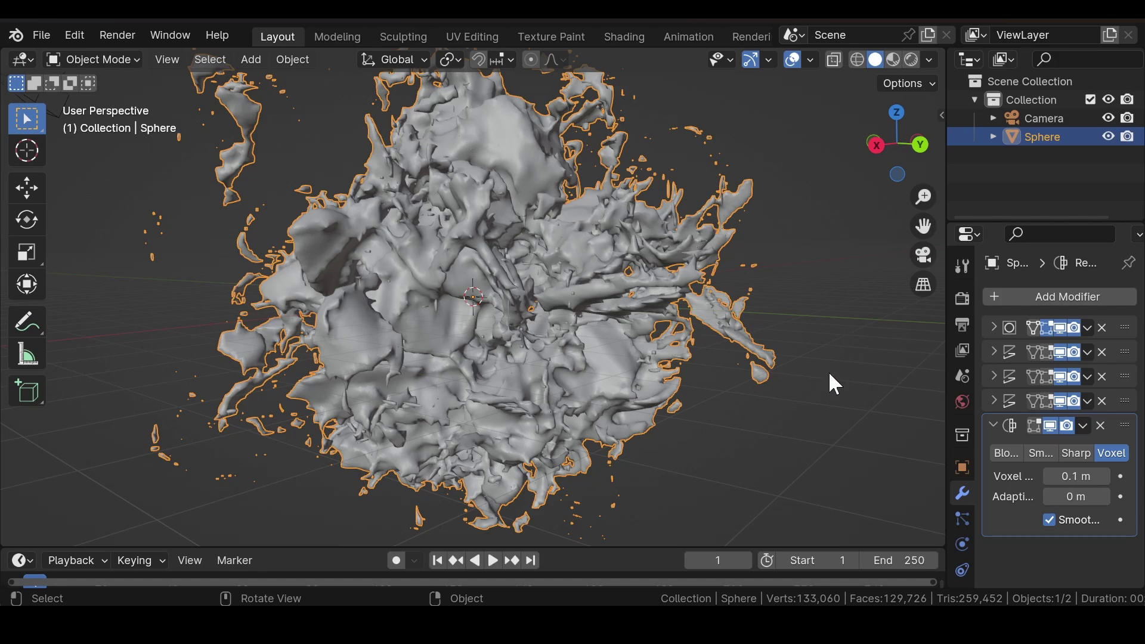
click(992, 425)
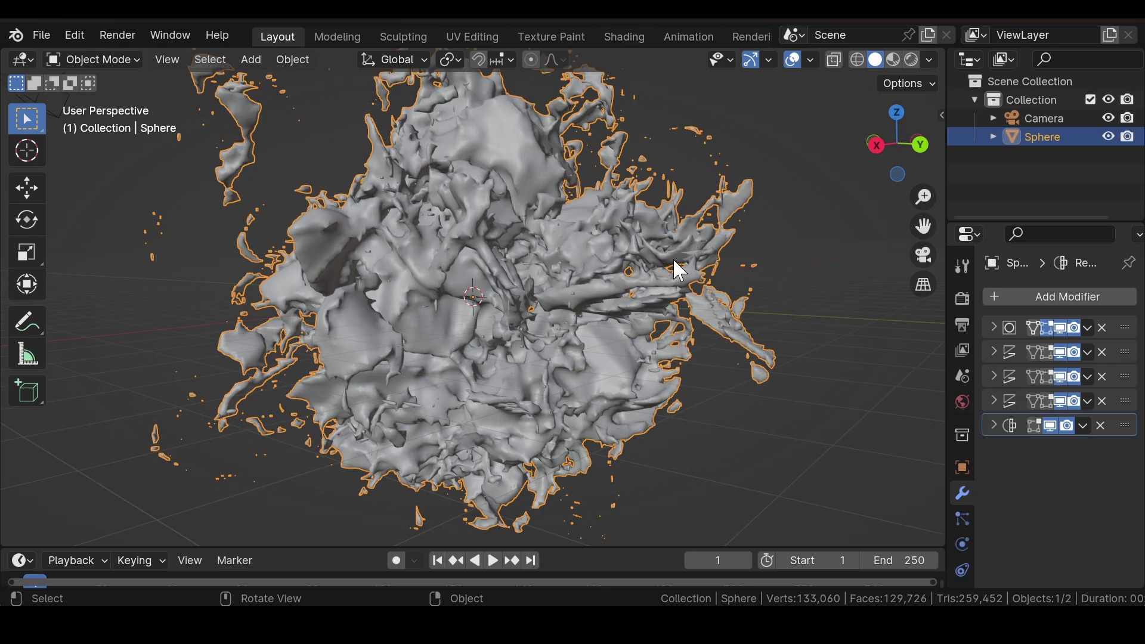
middle_drag(537, 276, 455, 257)
scroll(507, 273, down, 3)
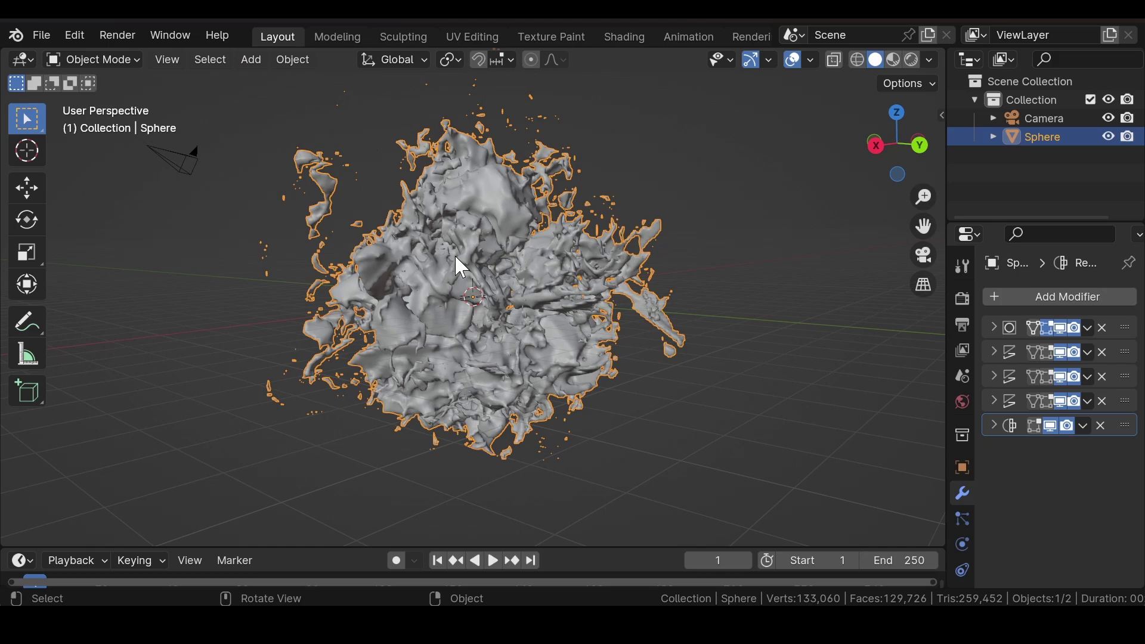
scroll(455, 252, up, 4)
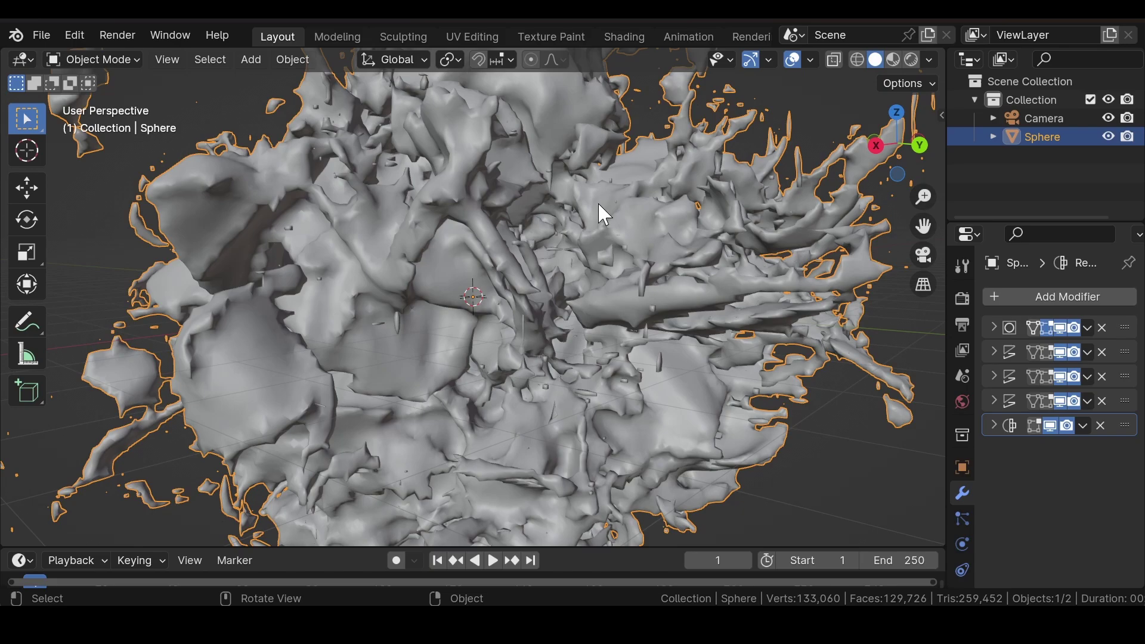
Add a Decimate modifier and set its Ratio to 0.2 while viewing in wireframe.
click(1086, 293)
mouse_move(1087, 292)
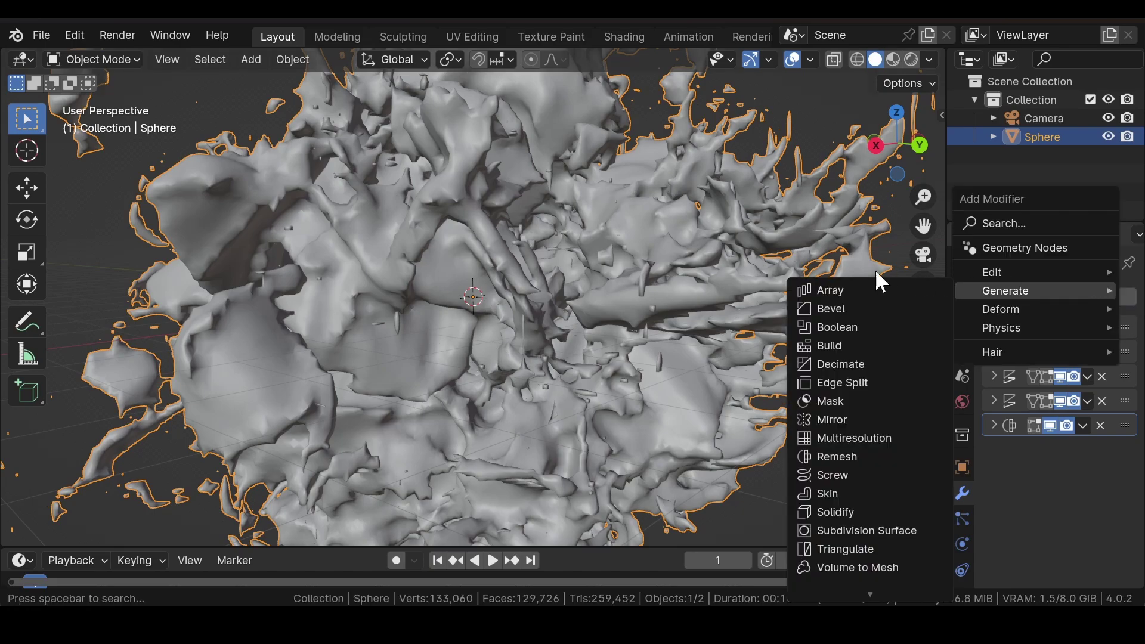
click(850, 365)
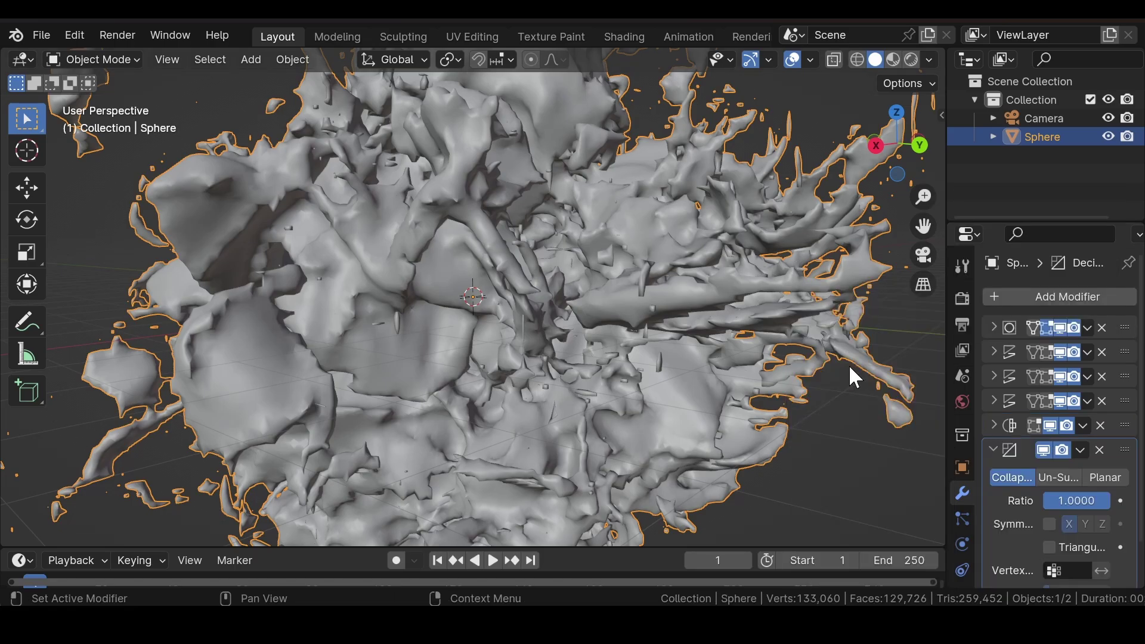
click(857, 57)
scroll(520, 284, up, 6)
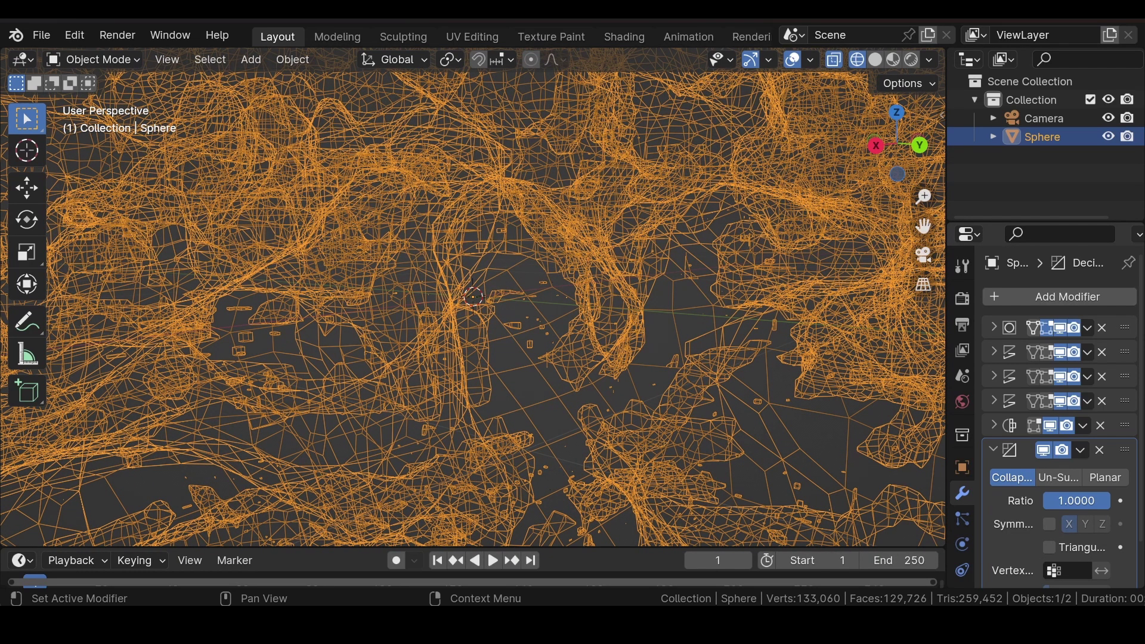
drag(1077, 501, 1084, 499)
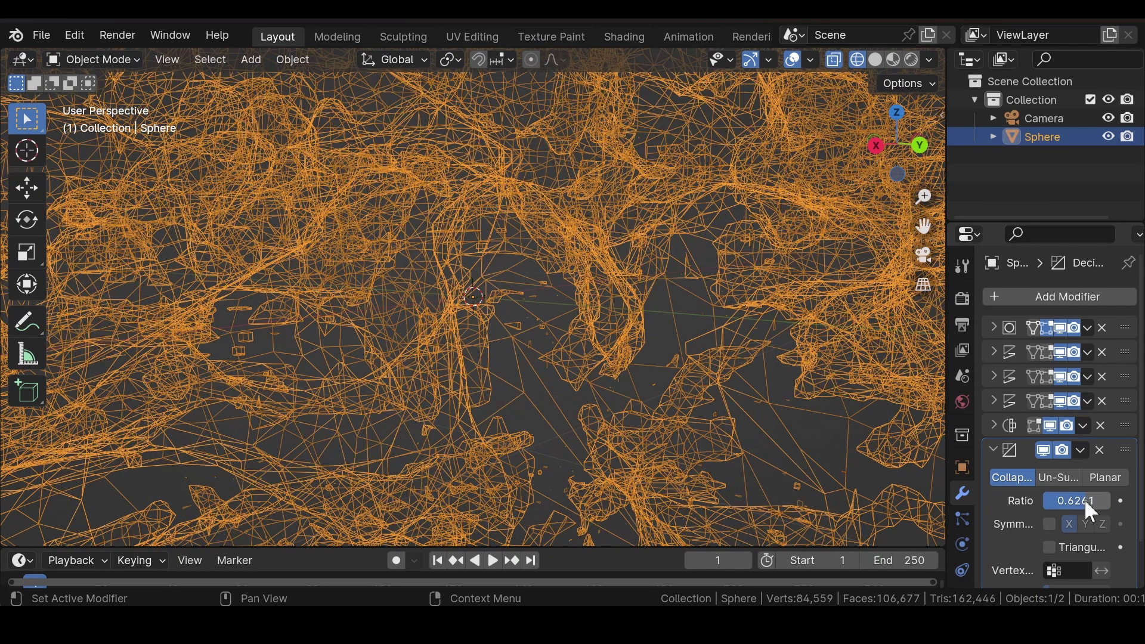
click(1082, 496)
text(.2)
key(Return)
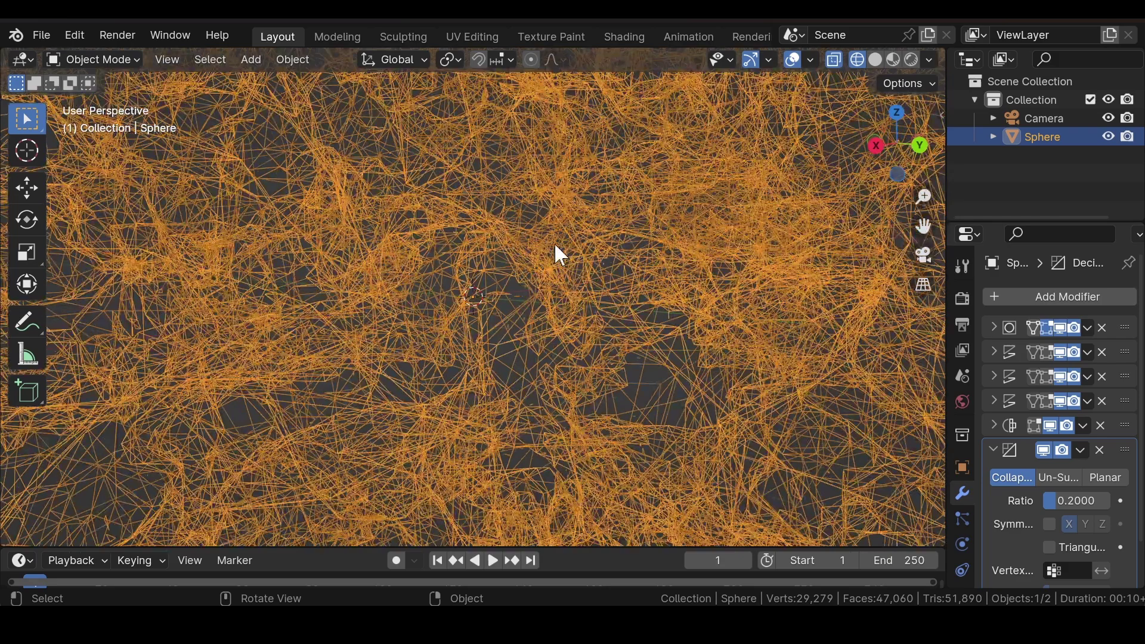
Switch back to Solid shading and orbit around the decimated rock.
scroll(560, 256, down, 5)
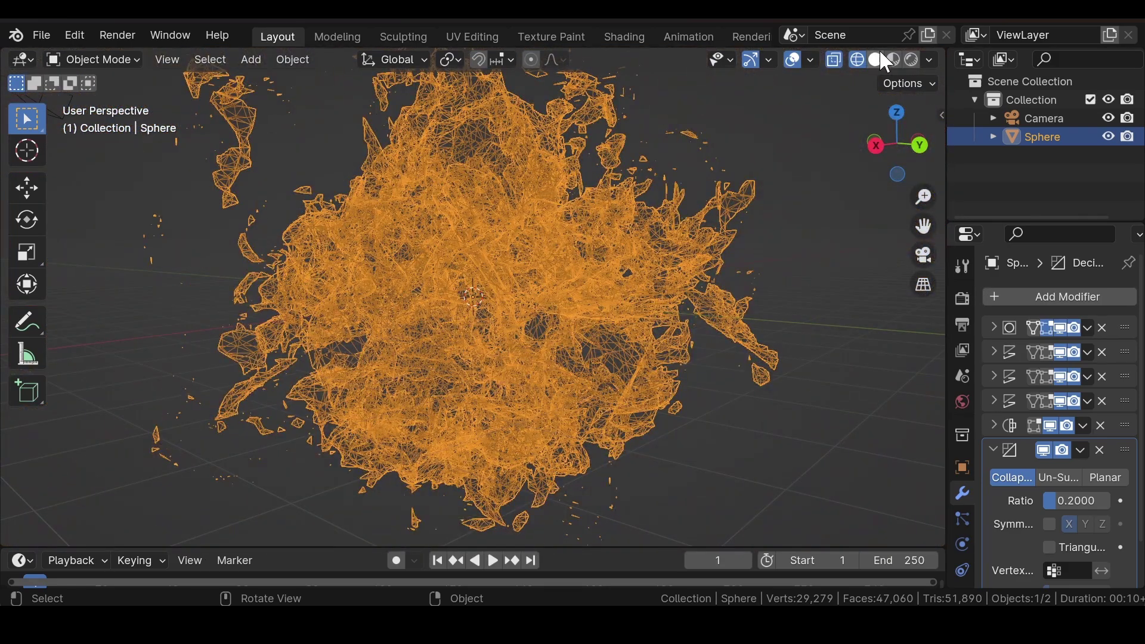
click(876, 59)
scroll(524, 255, up, 5)
scroll(524, 255, down, 5)
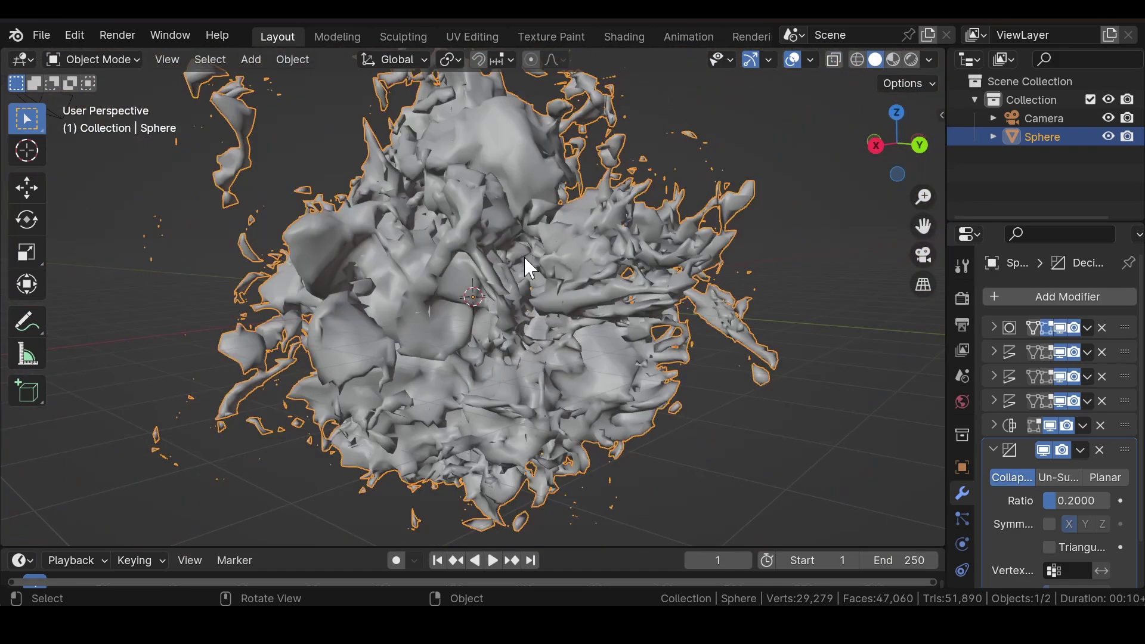
mouse_move(524, 255)
middle_down()
mouse_move(416, 255)
mouse_move(417, 298)
mouse_move(511, 266)
middle_up()
scroll(420, 287, up, 5)
scroll(378, 302, down, 5)
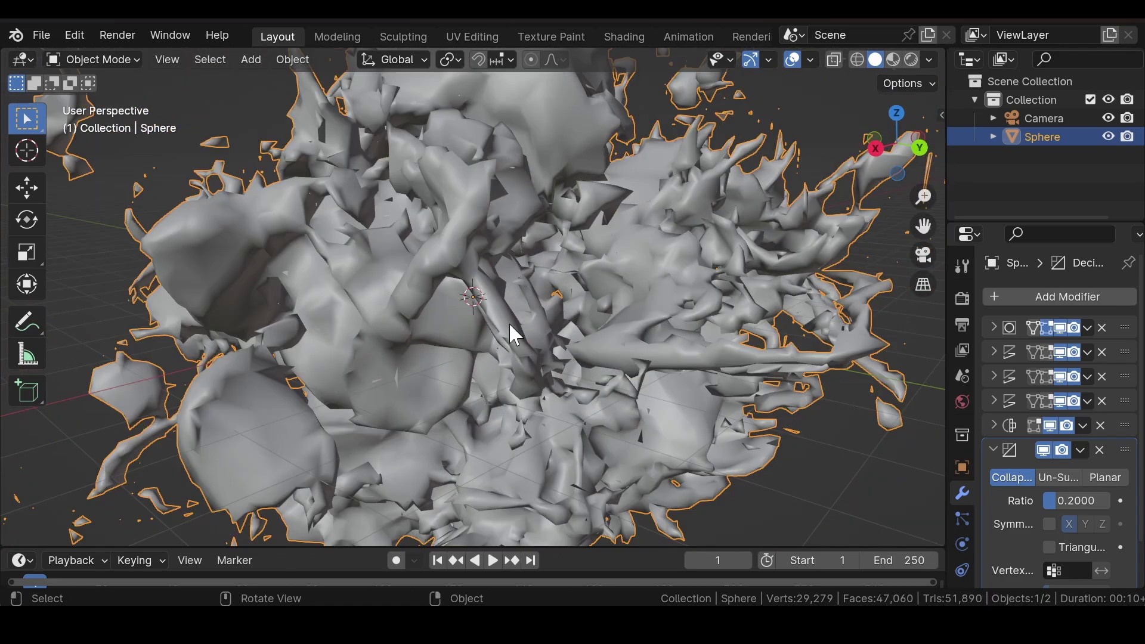
middle_drag(510, 322, 484, 284)
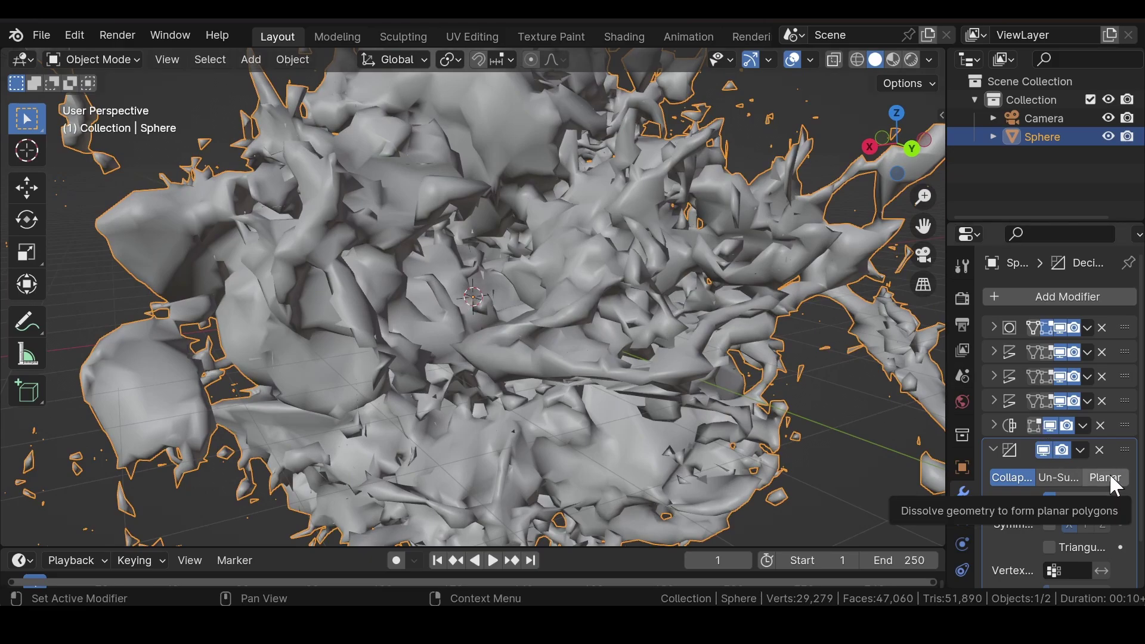
Change the Decimate modifier to Planar with an Angle Limit of 10°.
click(1109, 478)
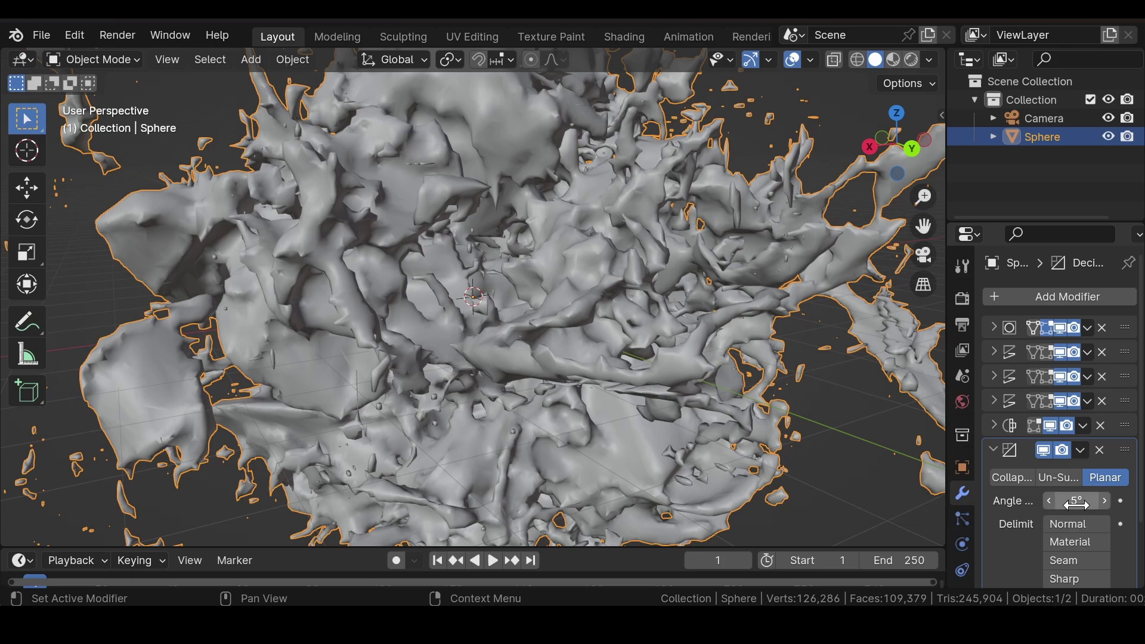
click(1085, 501)
text(10)
key(Return)
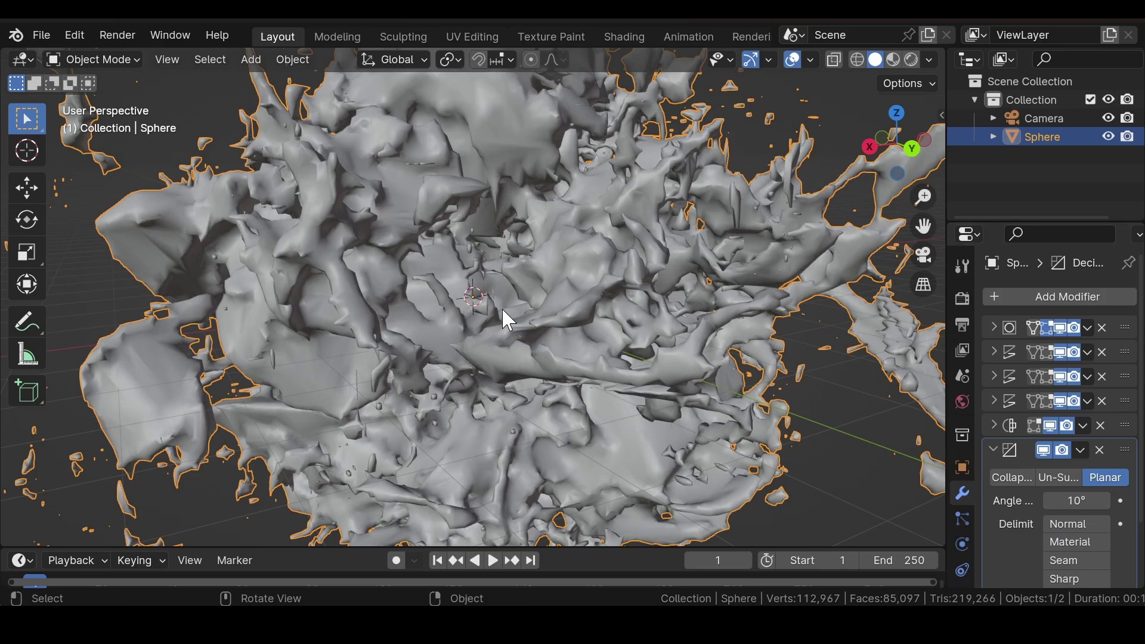
Check the planar-decimated surface in wireframe and solid views, then collapse the Decimate panel.
middle_drag(502, 307, 641, 283)
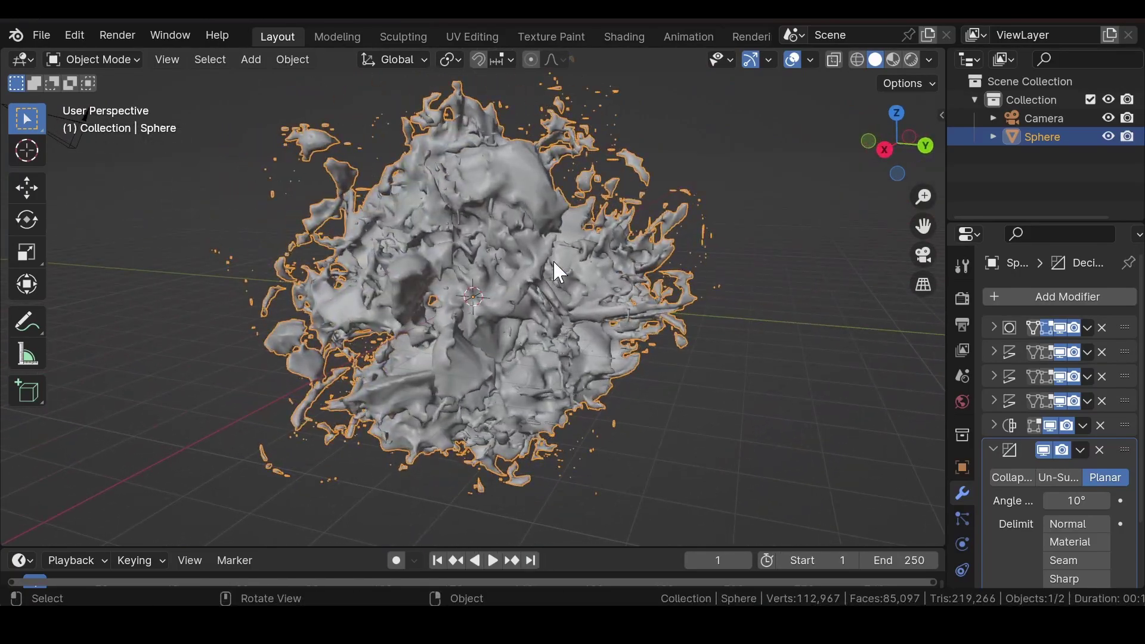
middle_drag(509, 244, 583, 227)
scroll(583, 227, up, 3)
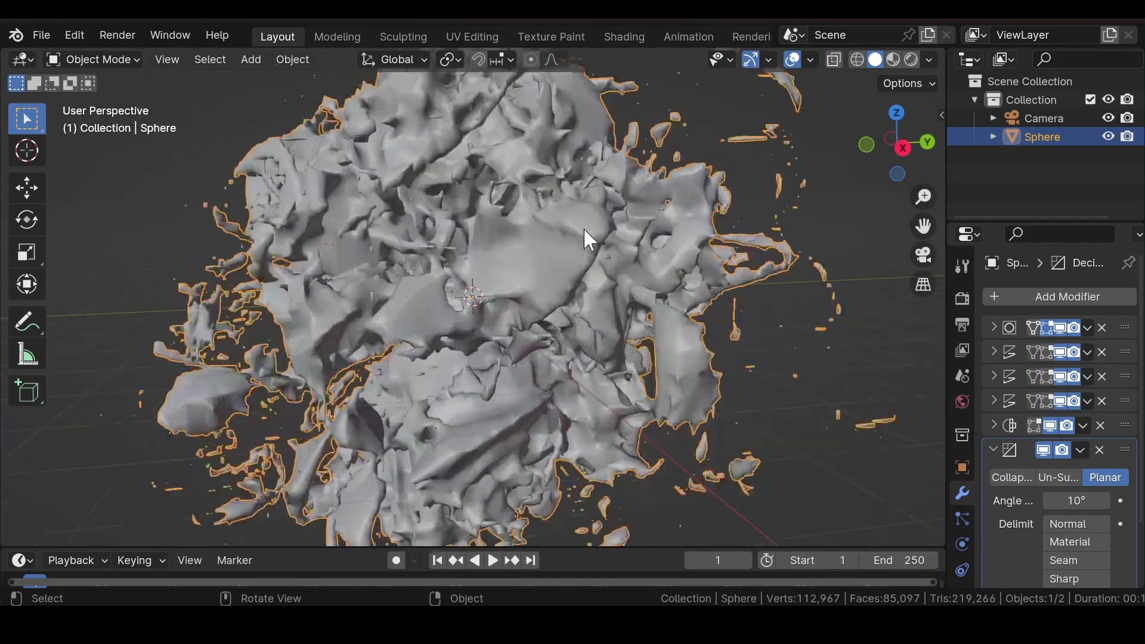
scroll(589, 239, up, 3)
scroll(525, 260, up, 5)
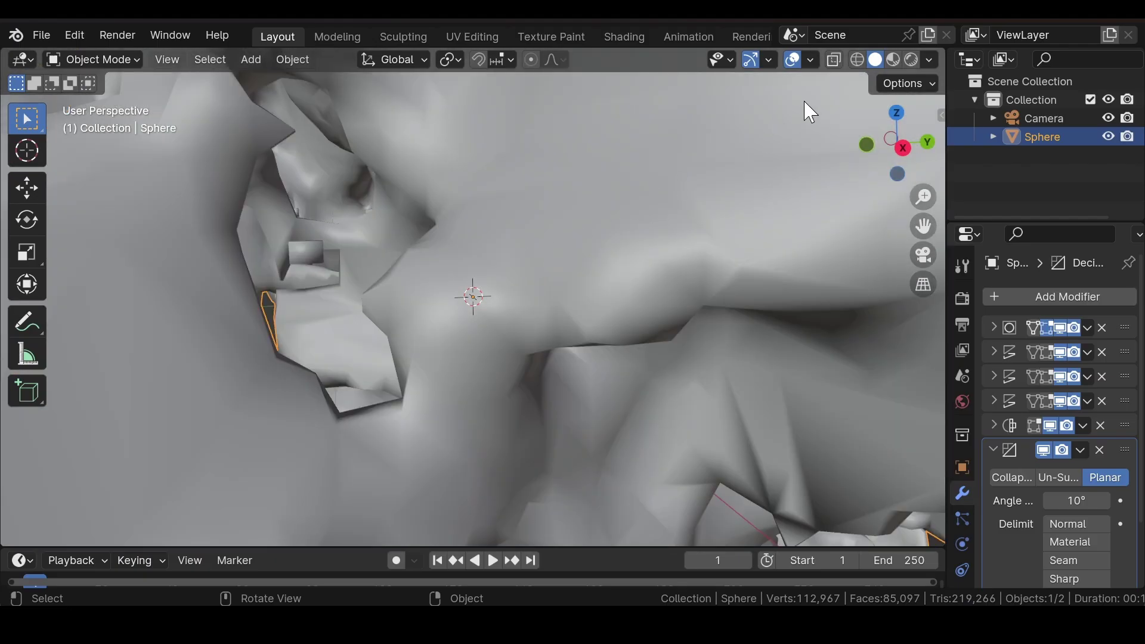
click(857, 59)
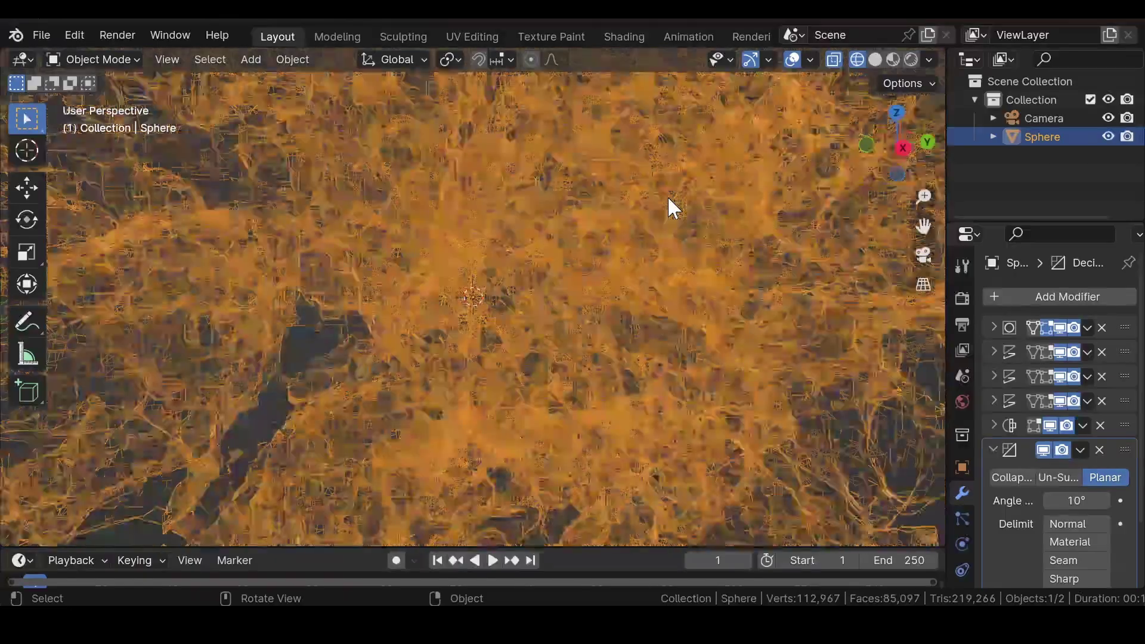
scroll(573, 235, down, 10)
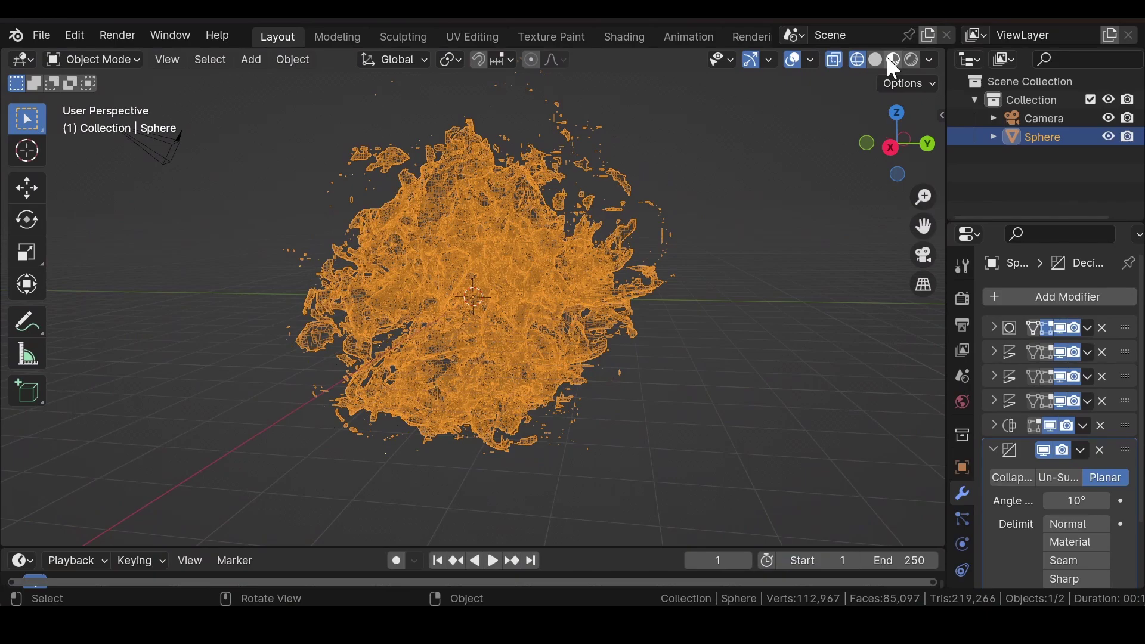
click(876, 59)
click(992, 450)
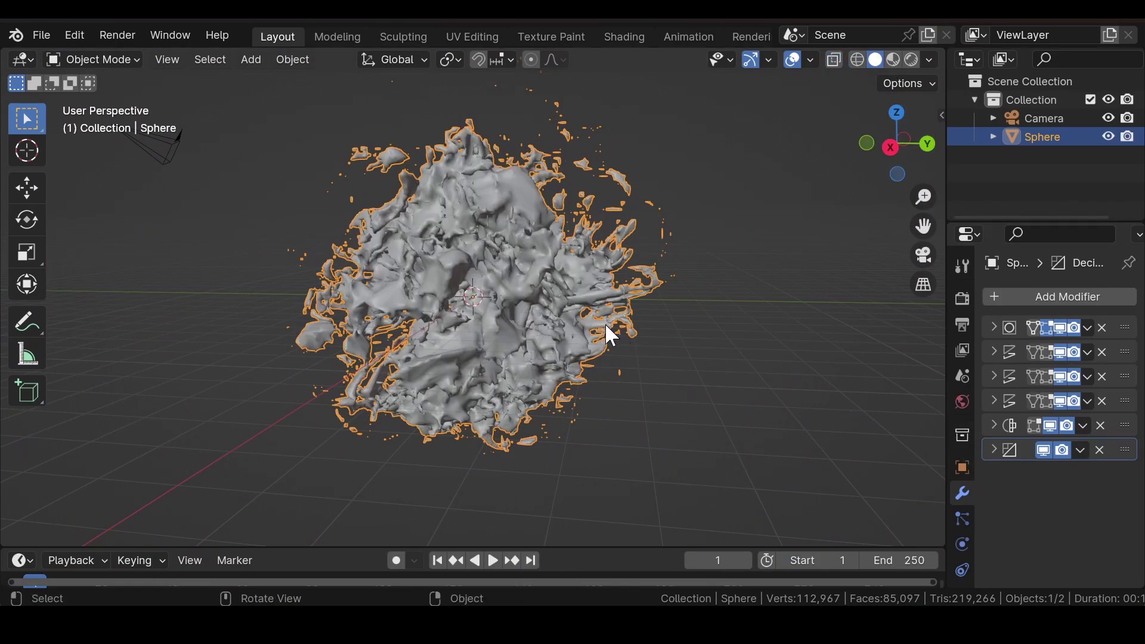
key(KP_0)
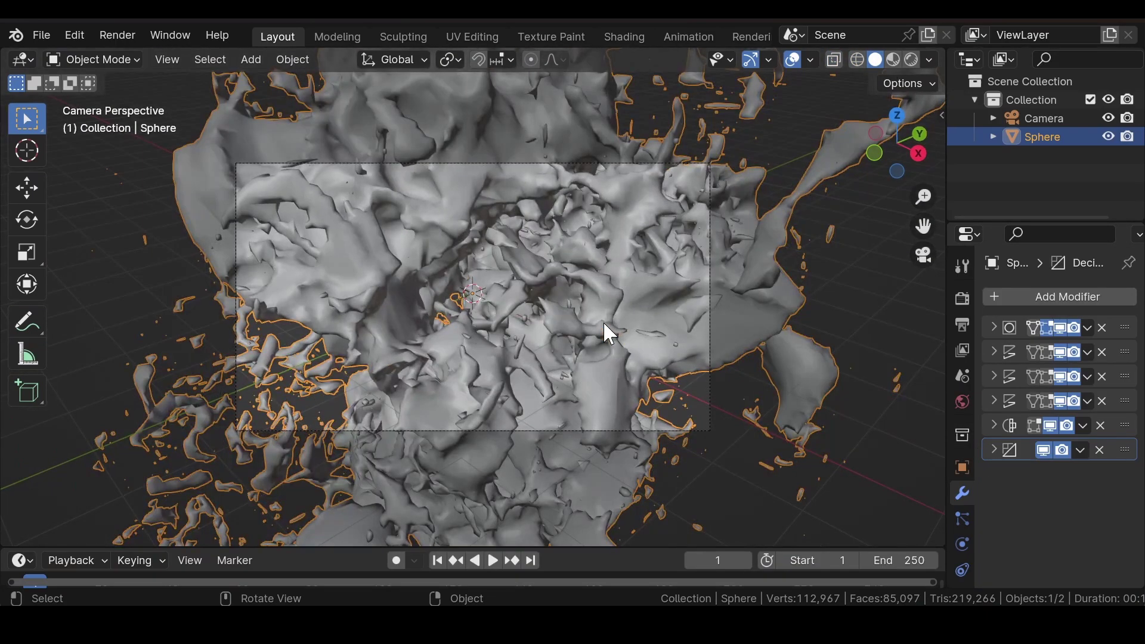
key(KP_0)
scroll(603, 321, up, 5)
Add a Smooth modifier to the sphere and raise its Repeat count to 4.
scroll(488, 298, down, 5)
scroll(515, 304, up, 5)
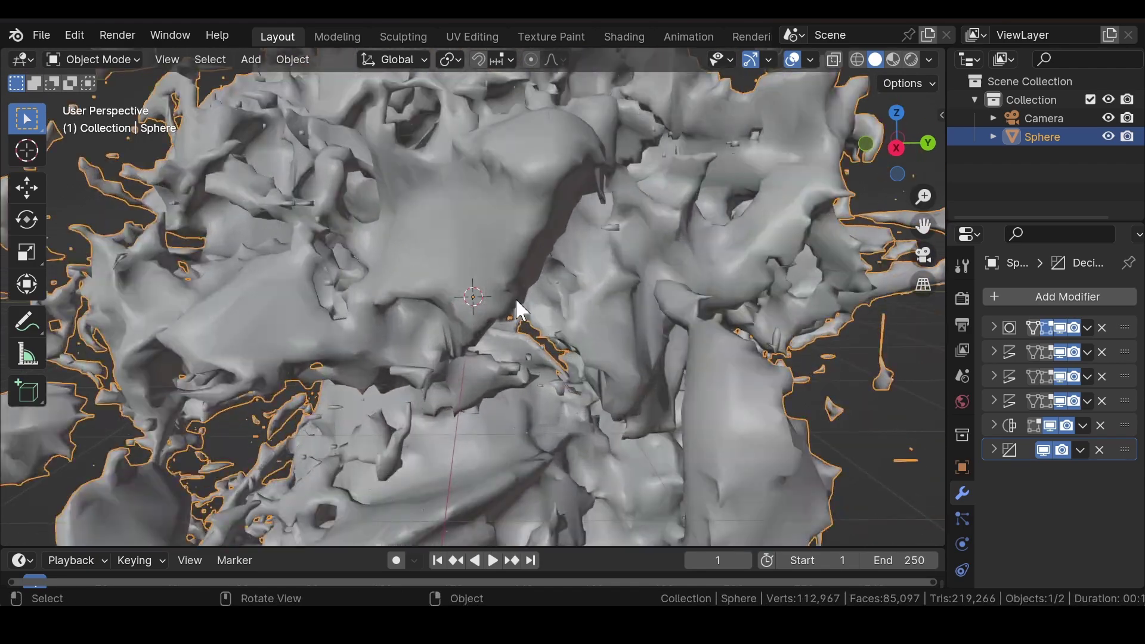
click(1117, 303)
mouse_move(1114, 301)
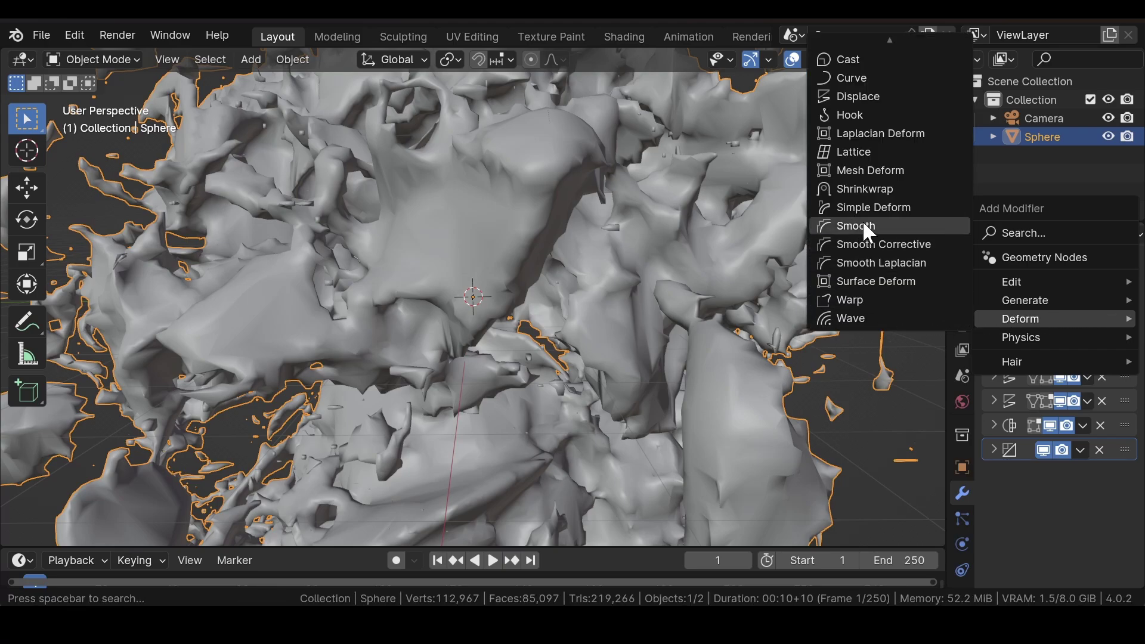
click(863, 223)
scroll(530, 287, up, 5)
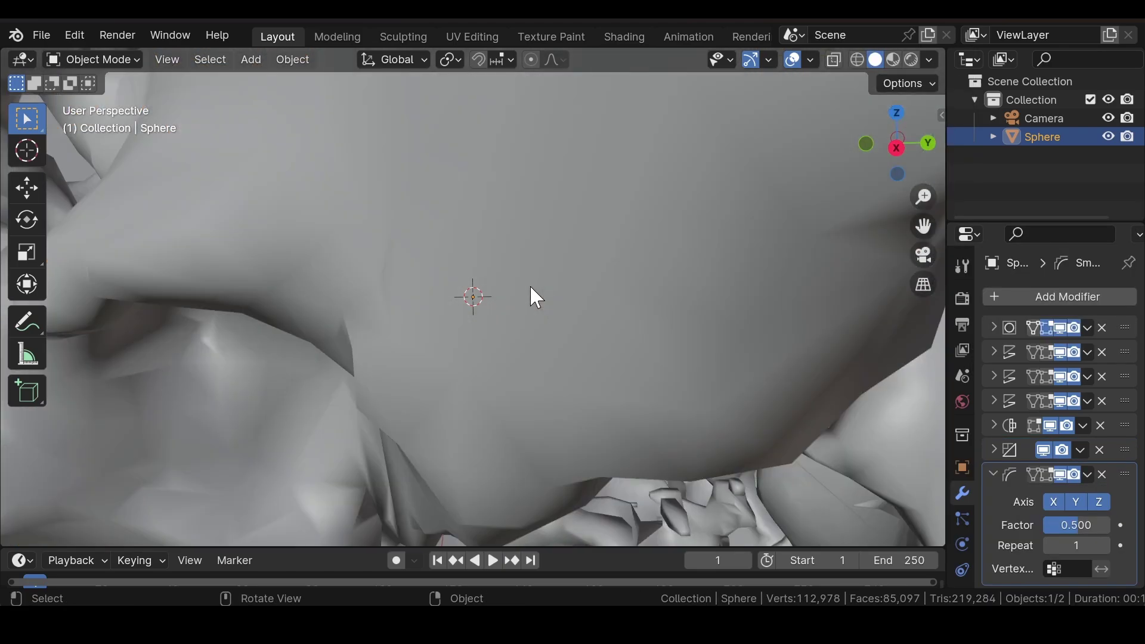
scroll(519, 280, down, 3)
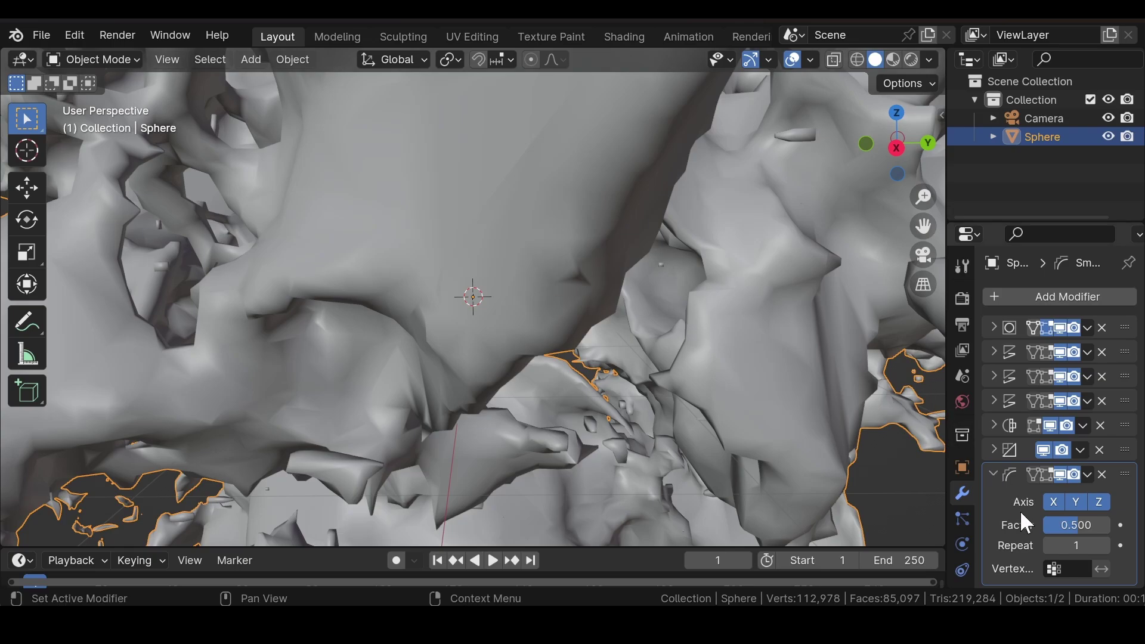
click(1107, 544)
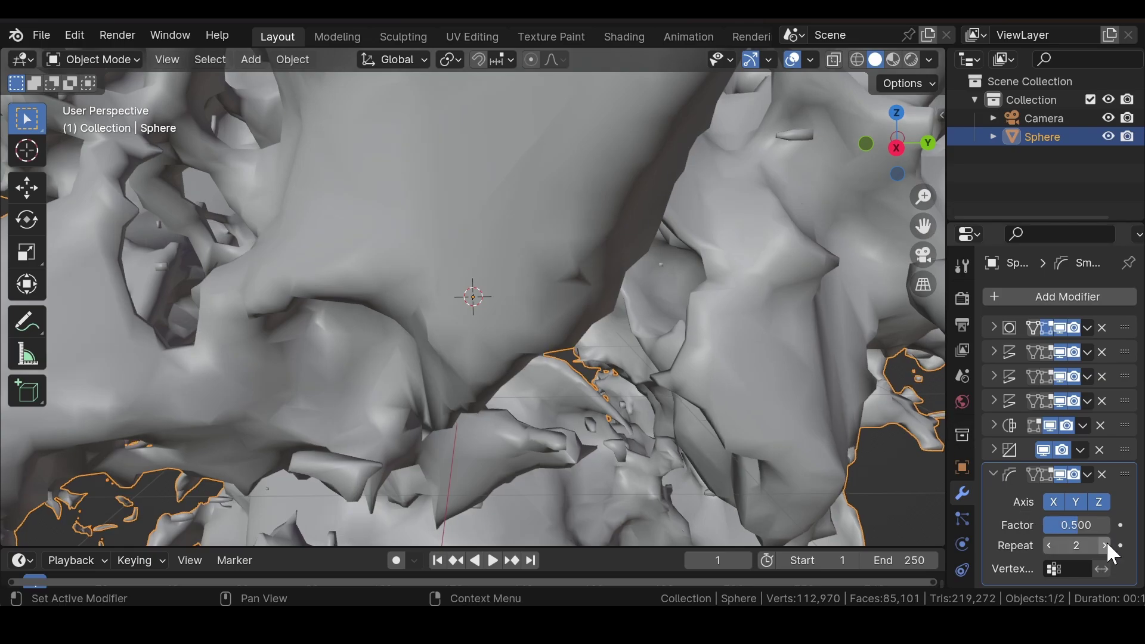
click(1106, 544)
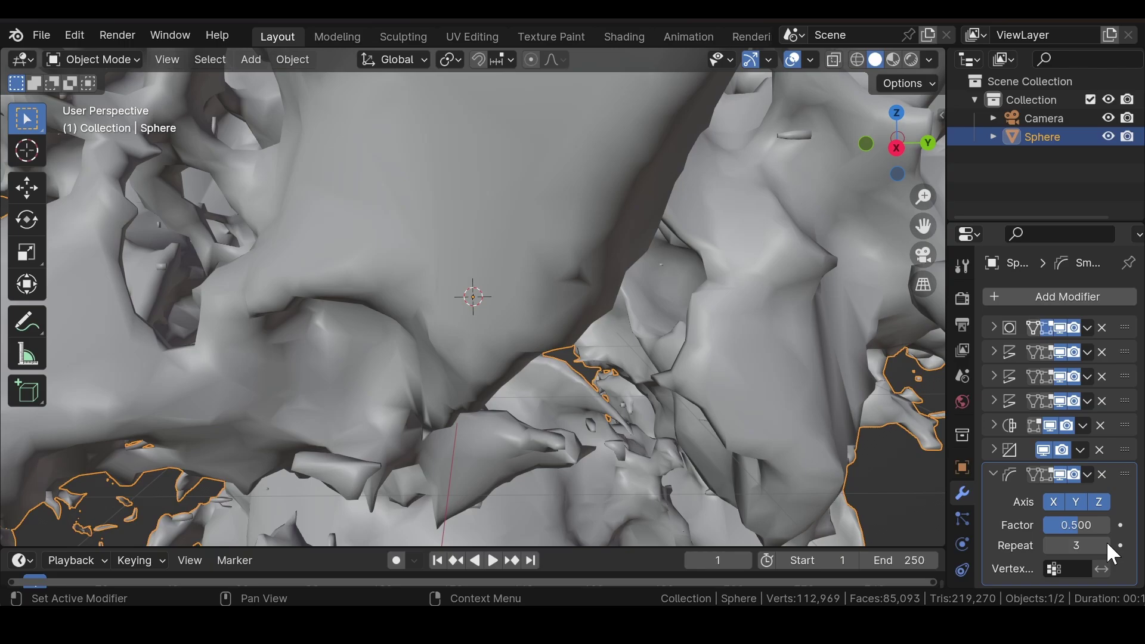
click(1106, 544)
scroll(456, 288, down, 3)
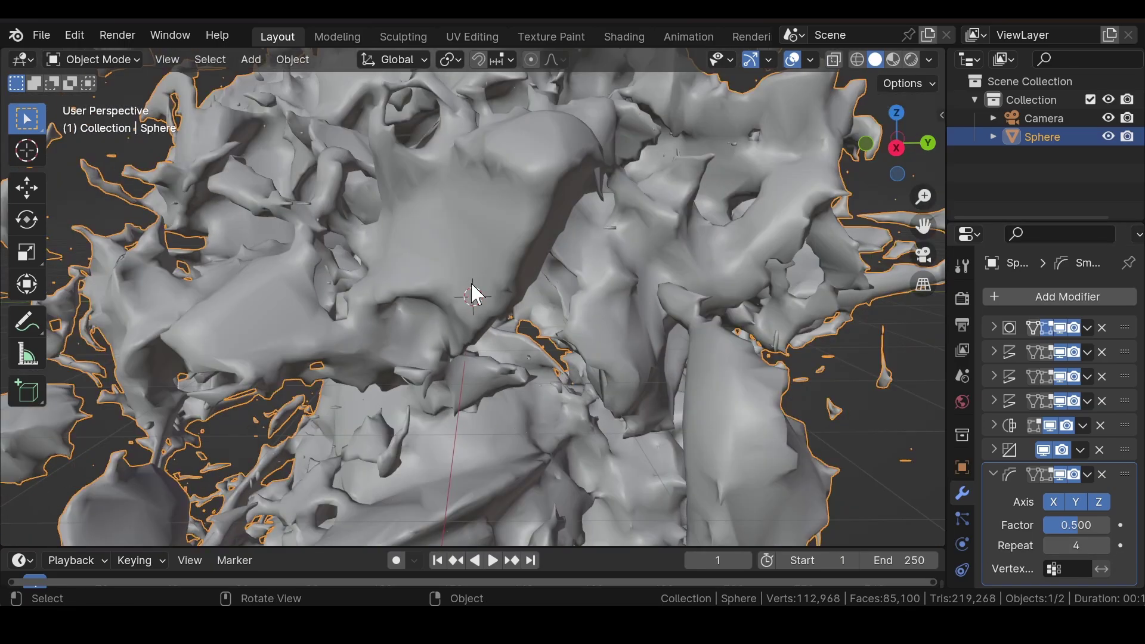
Orbit around the smoothed mesh and collapse the Smooth modifier panel.
middle_drag(471, 281, 421, 226)
scroll(524, 281, down, 3)
scroll(650, 241, down, 3)
scroll(417, 219, up, 5)
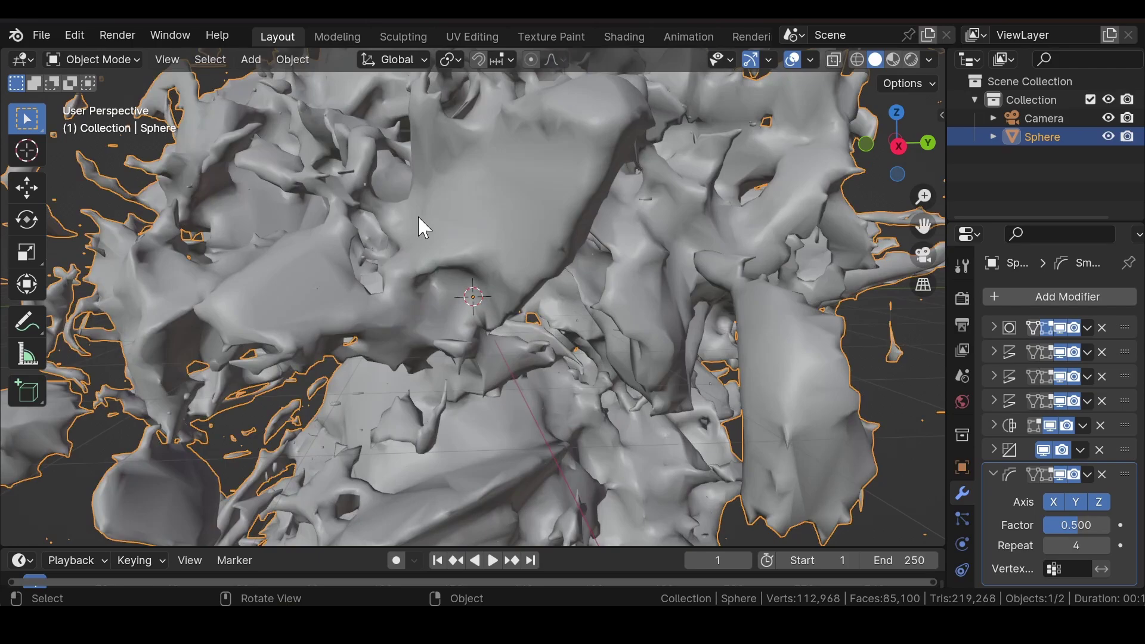
click(994, 472)
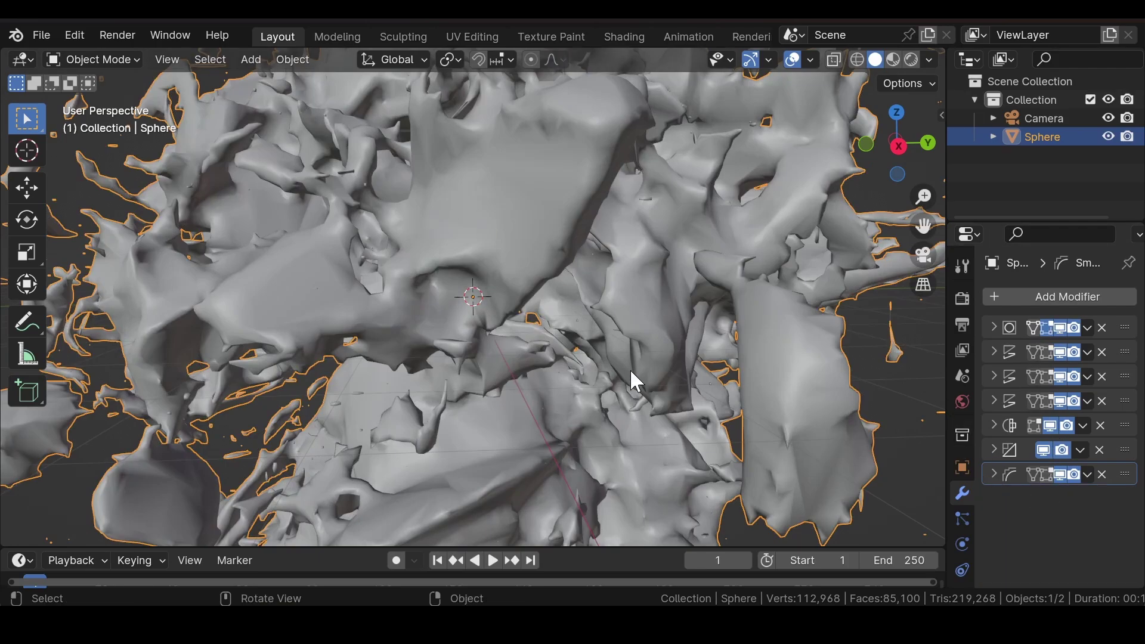
scroll(487, 263, down, 5)
middle_drag(488, 263, 585, 238)
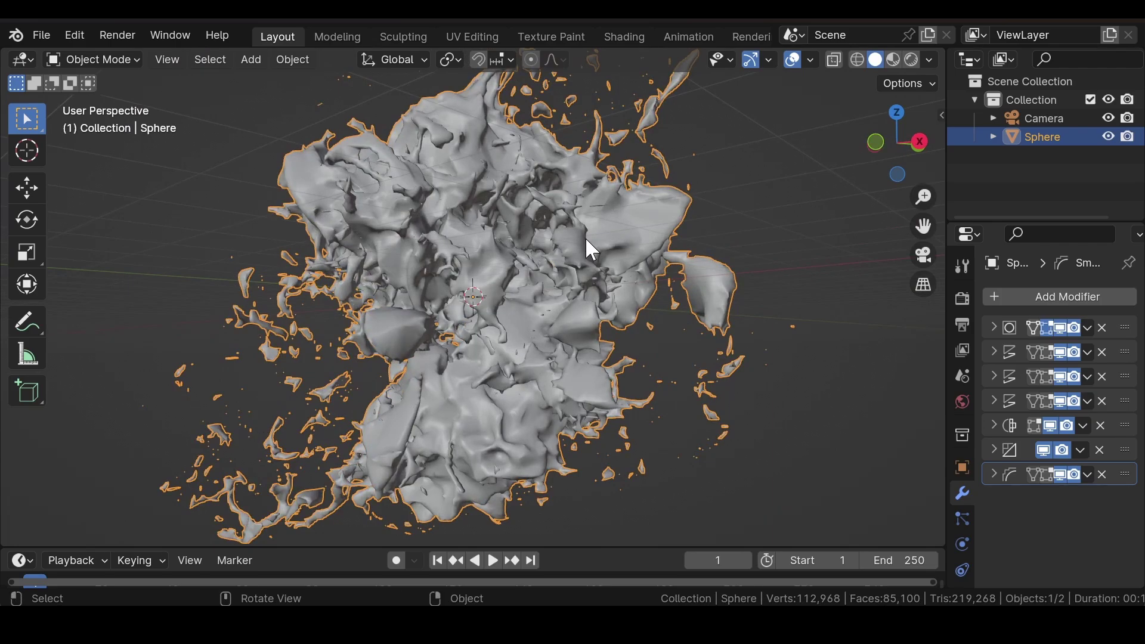
scroll(586, 240, down, 3)
From front view, put the camera at location 0 with rotation X 90° and Z 0°.
key(KP_1)
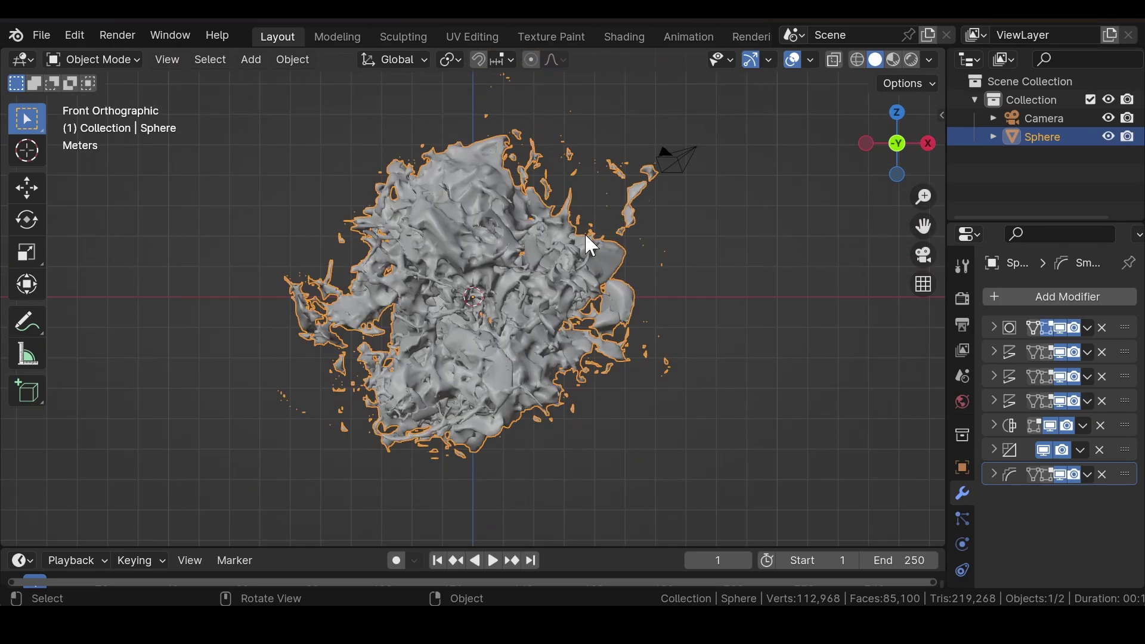
click(678, 158)
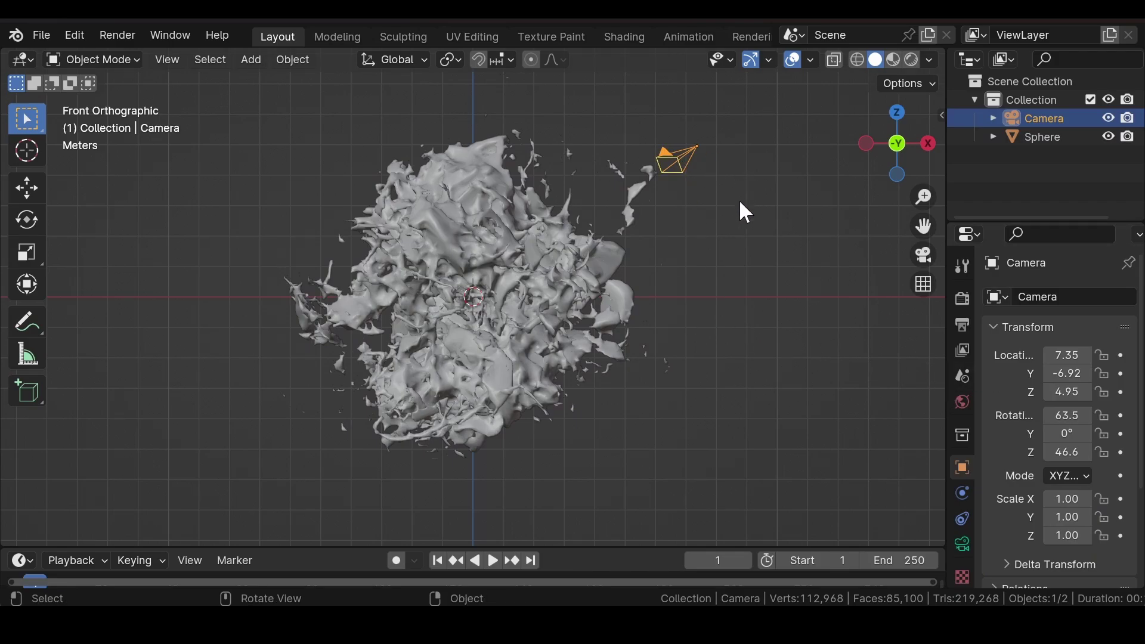
drag(1060, 367, 1067, 393)
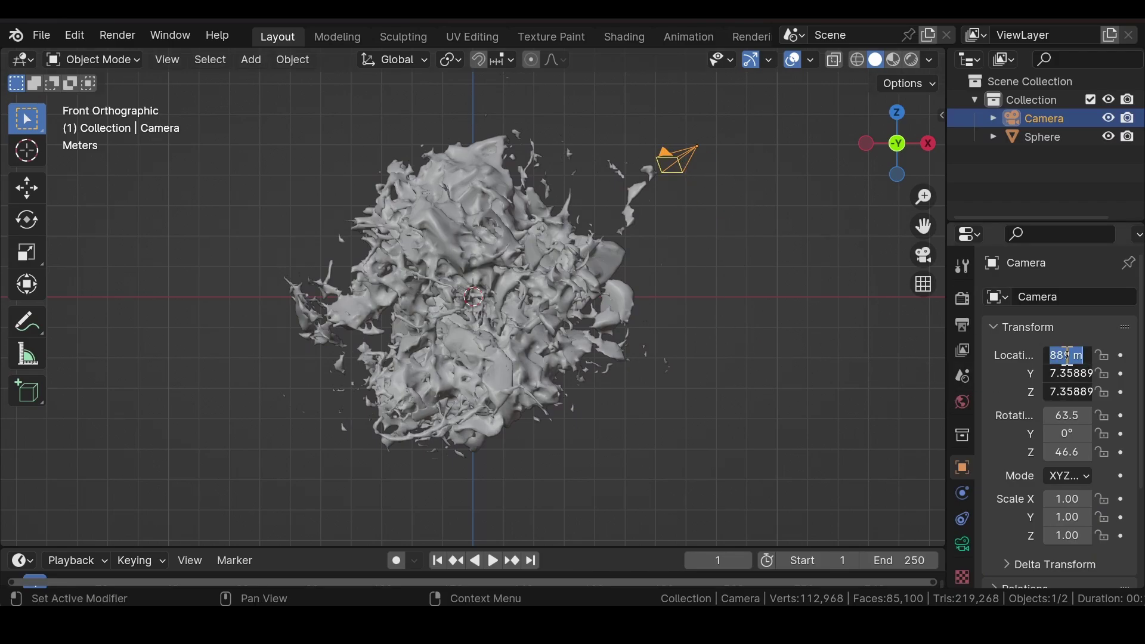
text(0)
key(Return)
click(1071, 416)
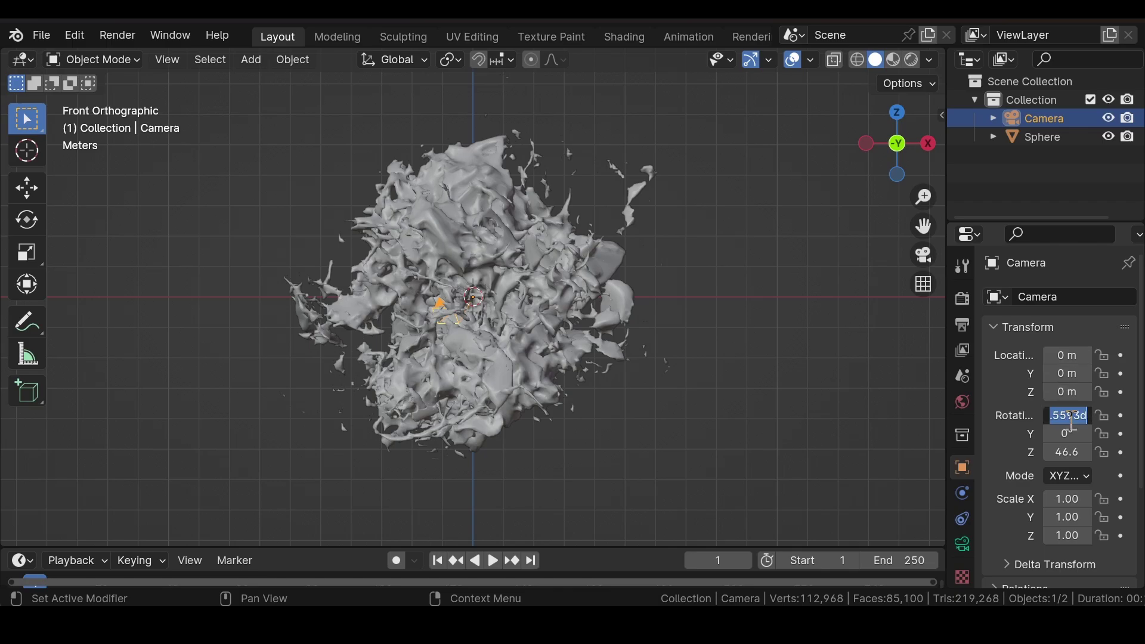
text(90)
key(Return)
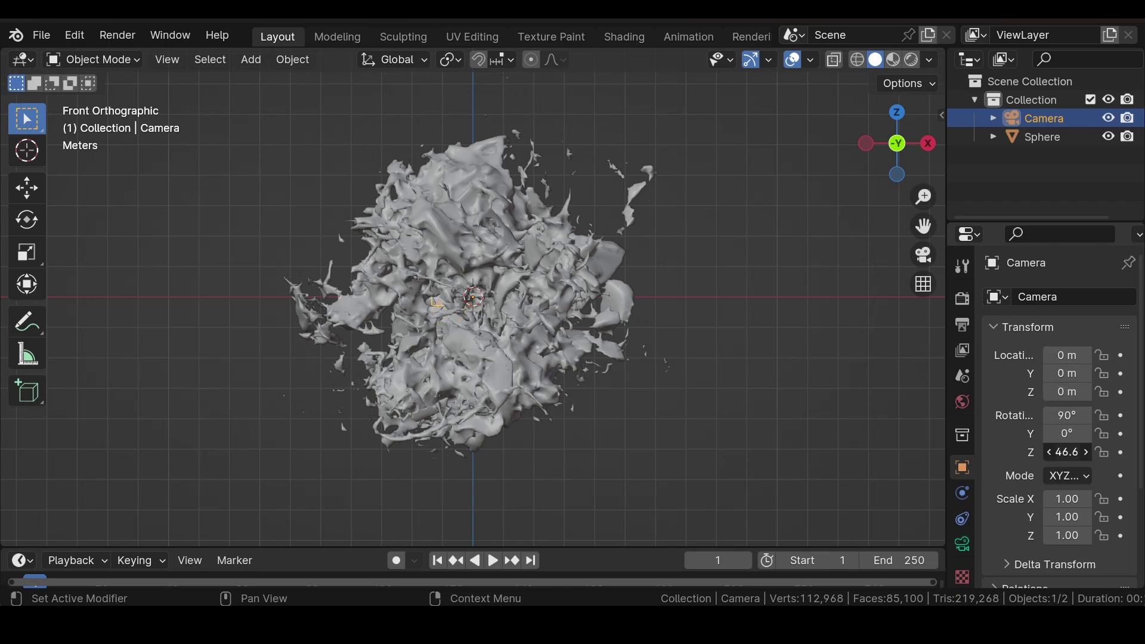
click(1067, 452)
text(0)
key(Return)
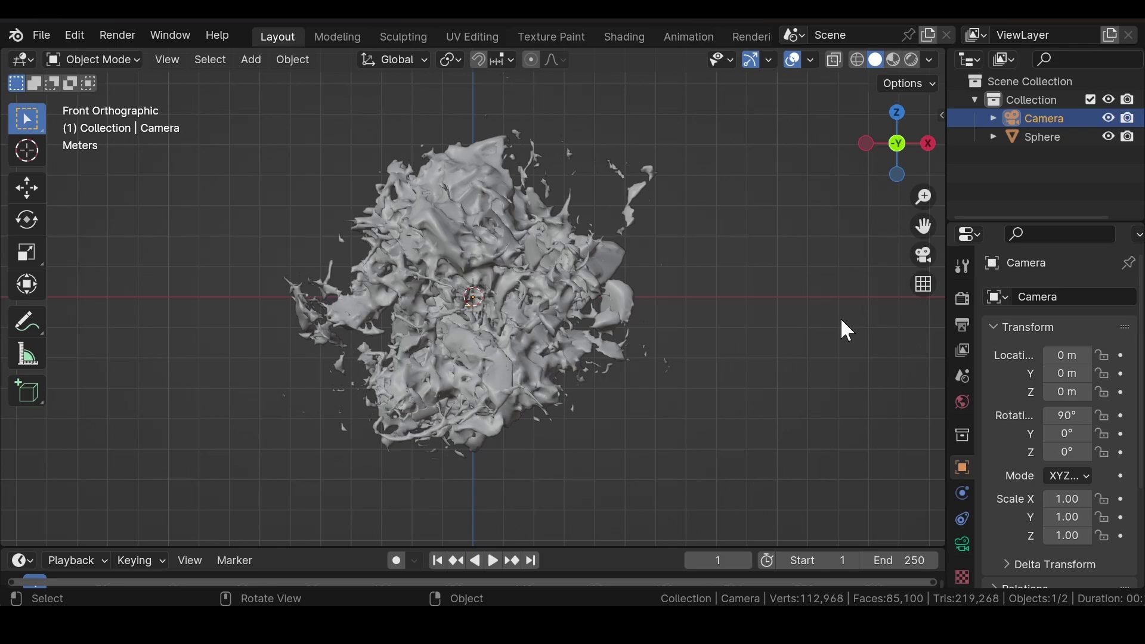
Look through the camera, pull it back along Y, and give it a 75 mm focal length.
key(KP_0)
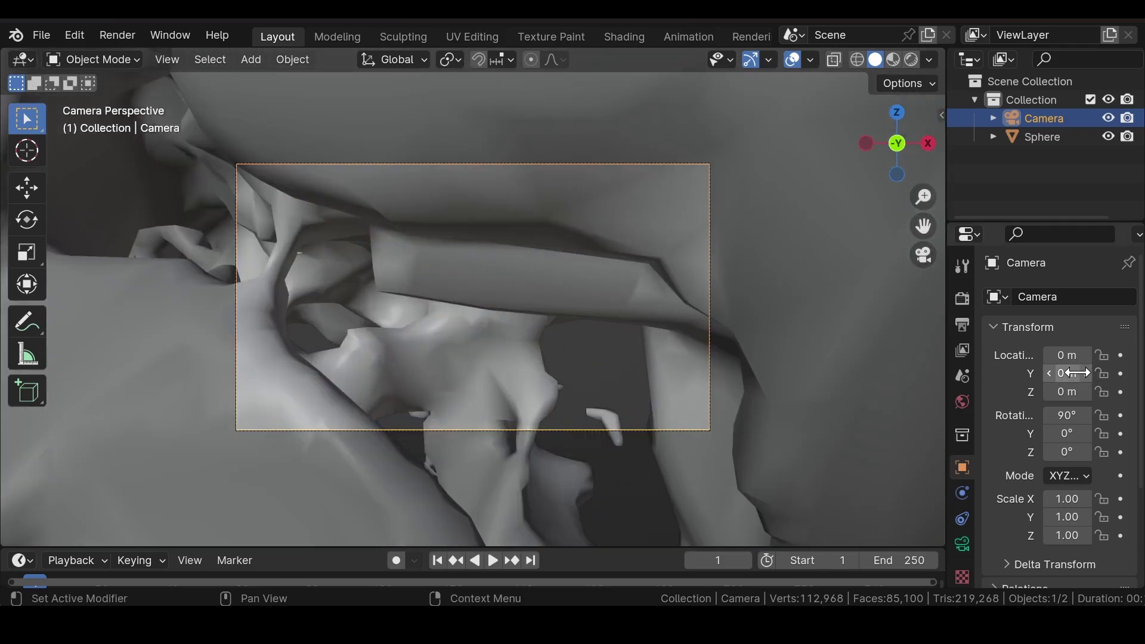
mouse_move(1067, 373)
mouse_down()
mouse_move(894, 373)
mouse_move(1099, 378)
mouse_move(954, 378)
mouse_move(1082, 371)
mouse_move(1077, 386)
mouse_move(1115, 386)
mouse_move(1076, 391)
mouse_up()
click(963, 543)
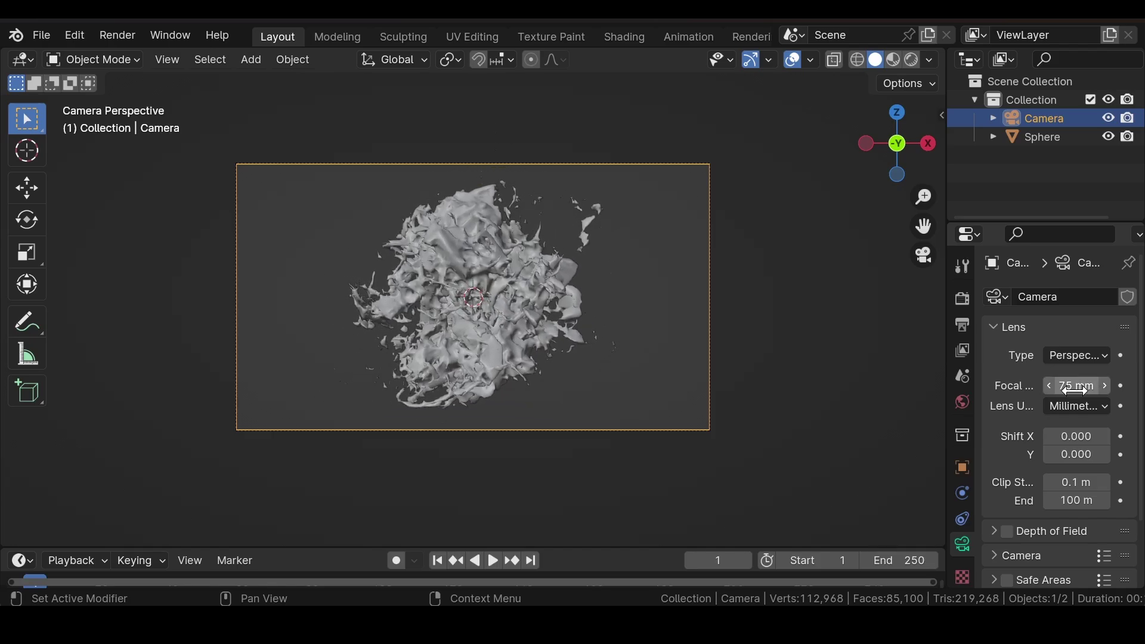
scroll(456, 284, up, 4)
scroll(453, 281, down, 1)
scroll(439, 277, up, 2)
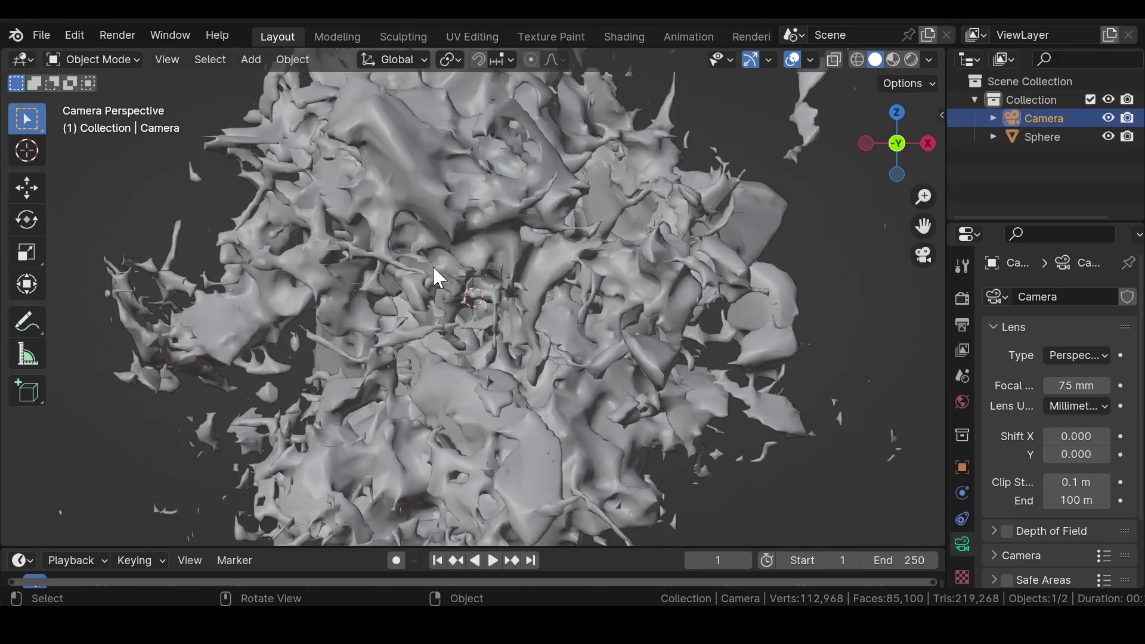
scroll(474, 230, up, 2)
Select the sphere and Shift+D duplicate it, cancelling the move so Sphere.001 stays in place.
scroll(479, 227, up, 2)
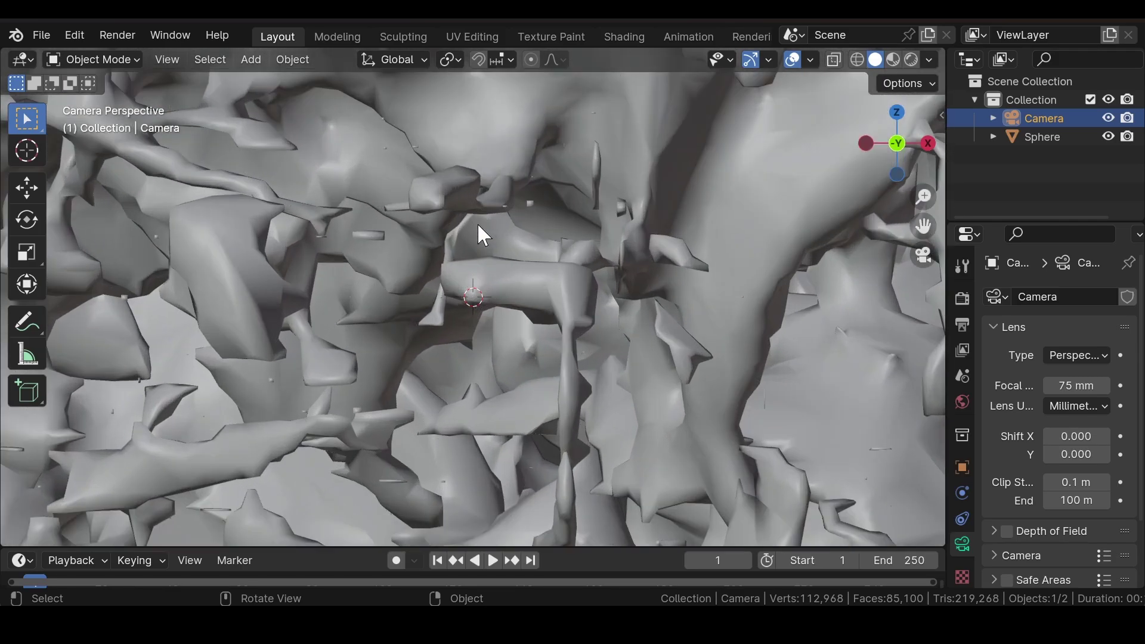
scroll(477, 223, down, 5)
click(519, 170)
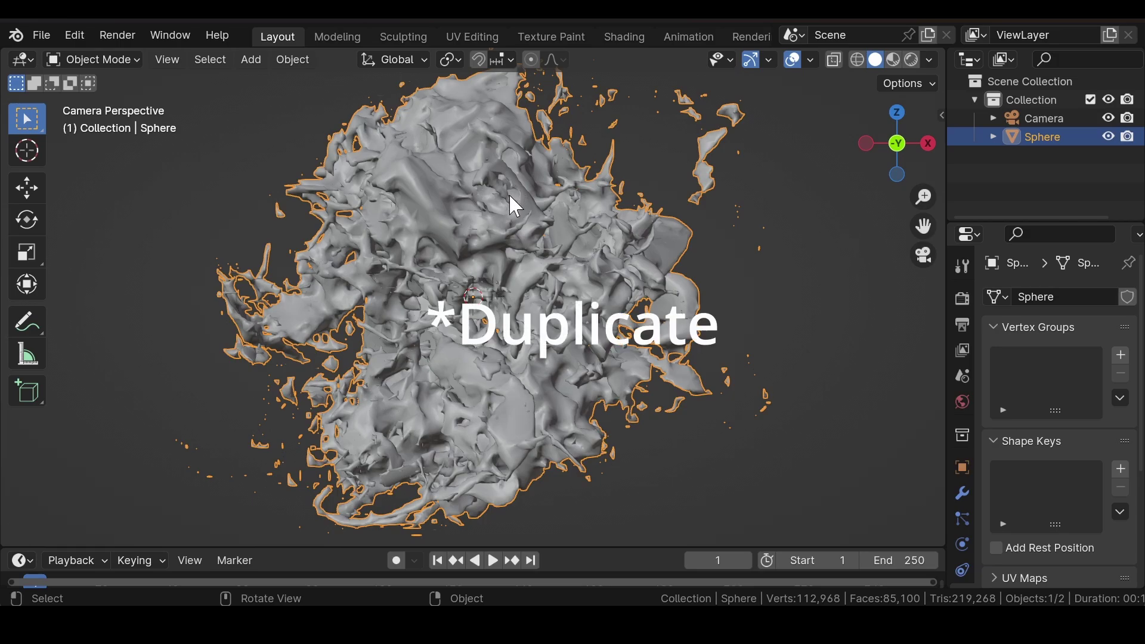
key(shift)
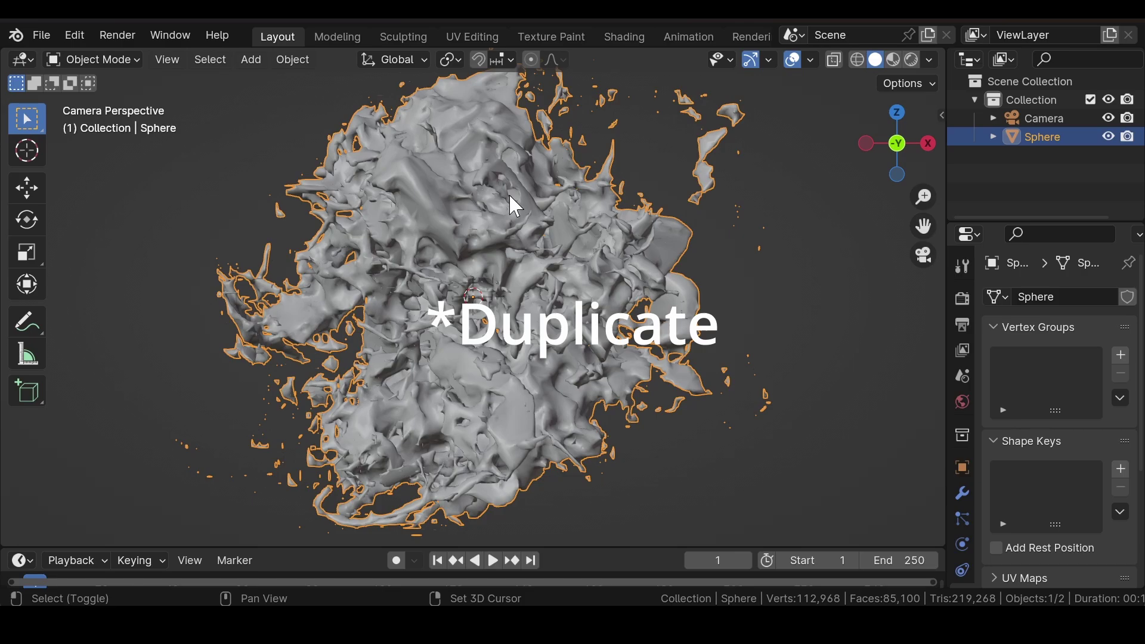
key(shift+d)
click(510, 195)
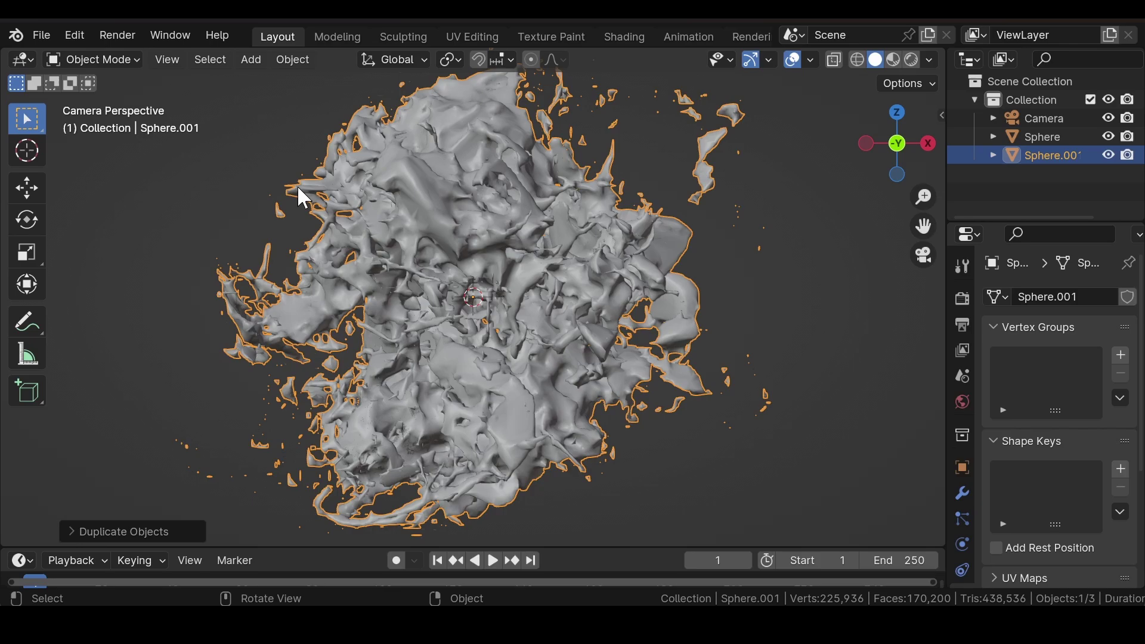
Add a Wireframe modifier to the Sphere.001 duplicate.
click(961, 492)
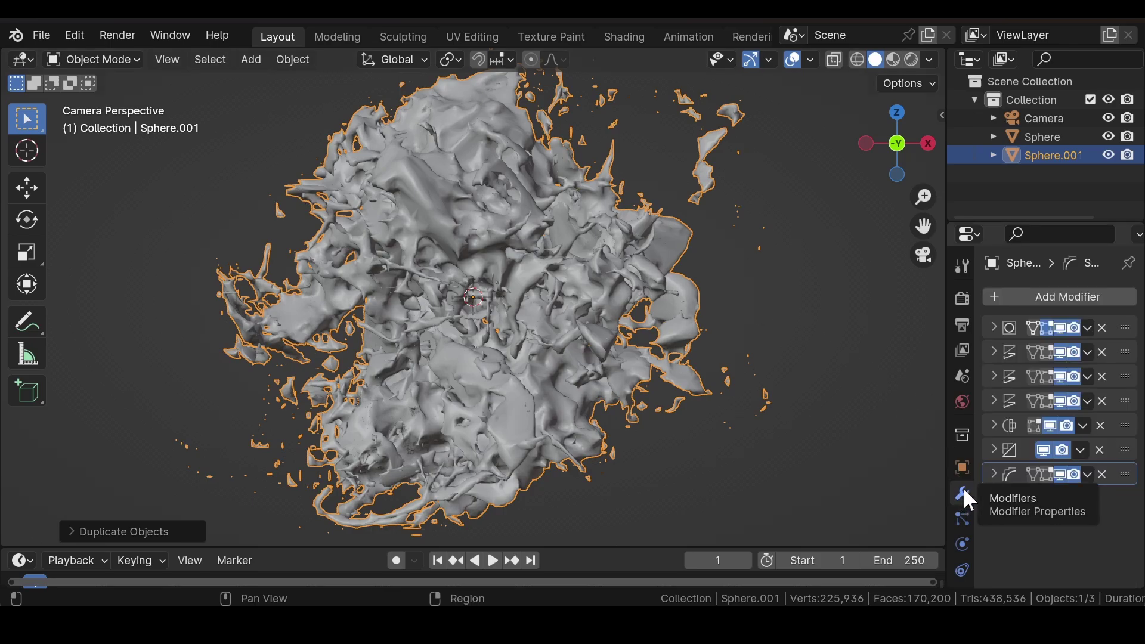
click(1096, 297)
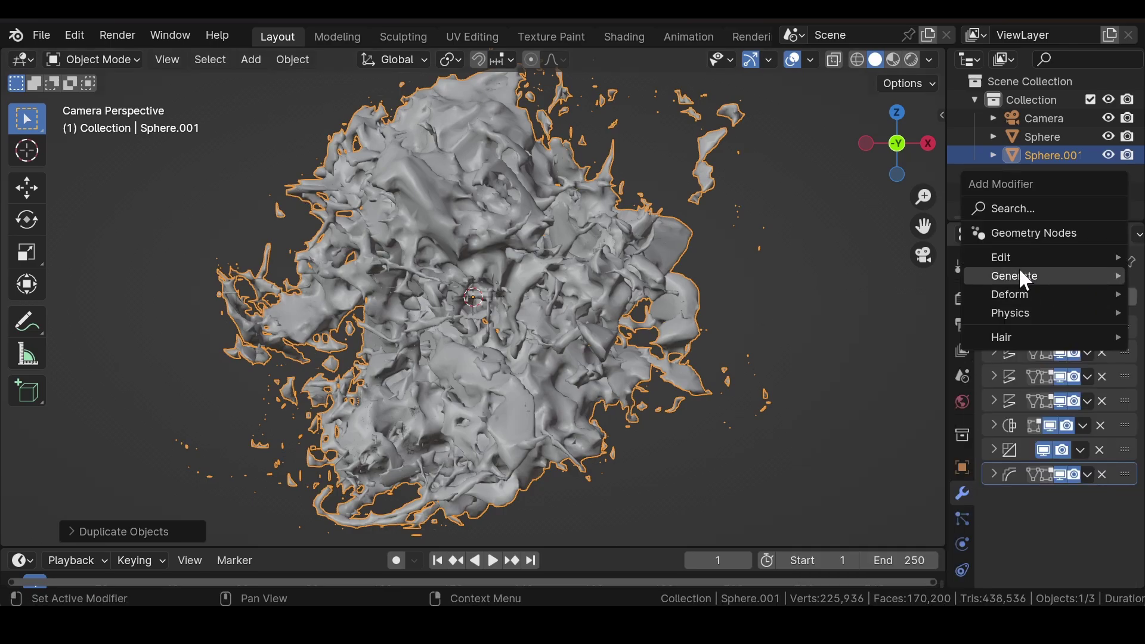
mouse_move(972, 276)
scroll(889, 274, down, 1)
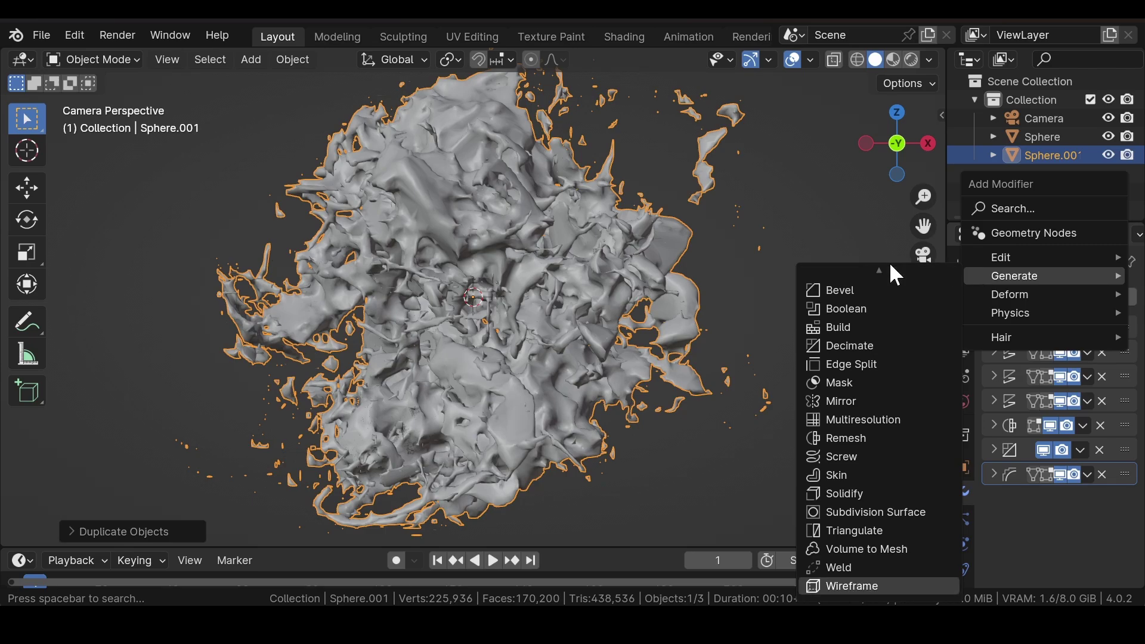
click(859, 586)
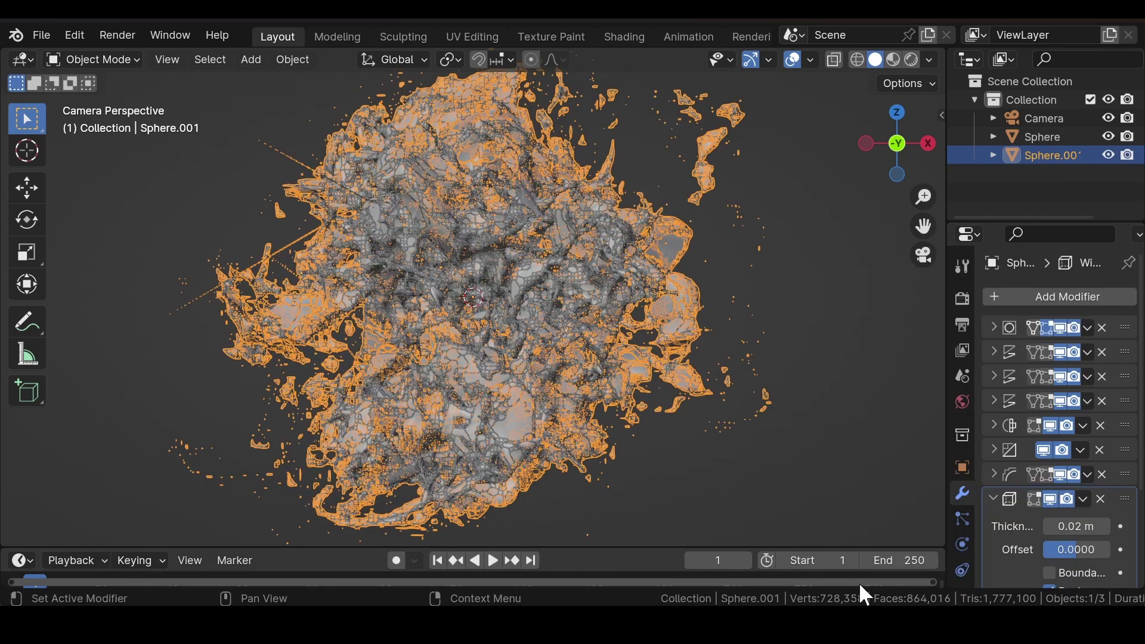
Inspect the wireframe struts, reselect Sphere.001, and enable Relative thickness.
click(814, 234)
scroll(690, 234, up, 5)
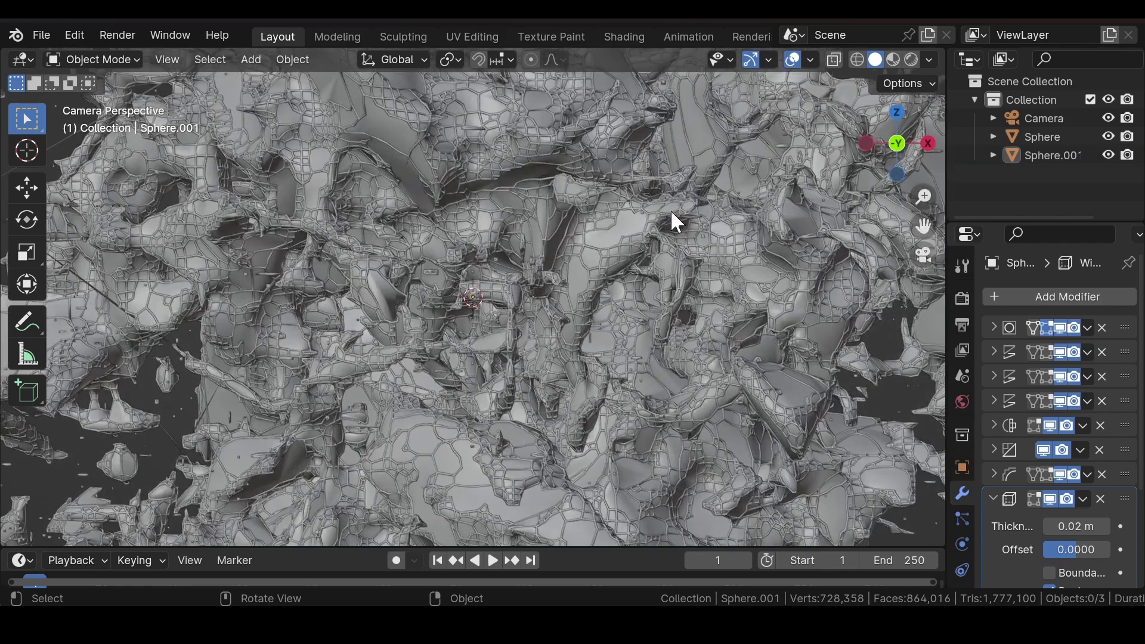
click(1051, 156)
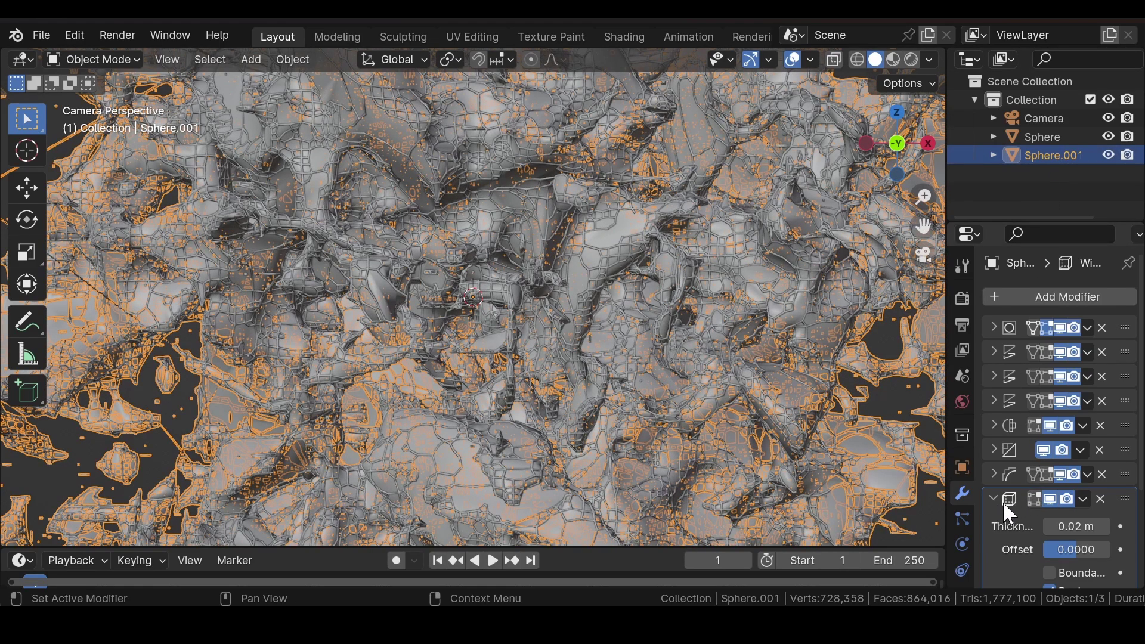
scroll(1029, 506, down, 5)
scroll(558, 325, down, 5)
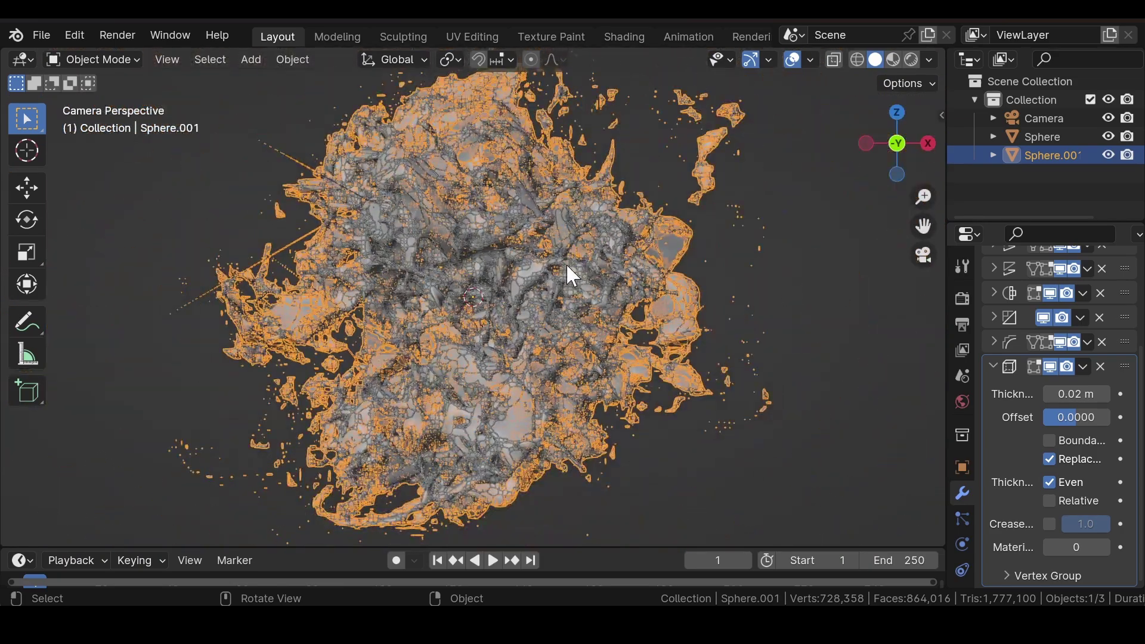
click(1050, 499)
scroll(670, 307, up, 5)
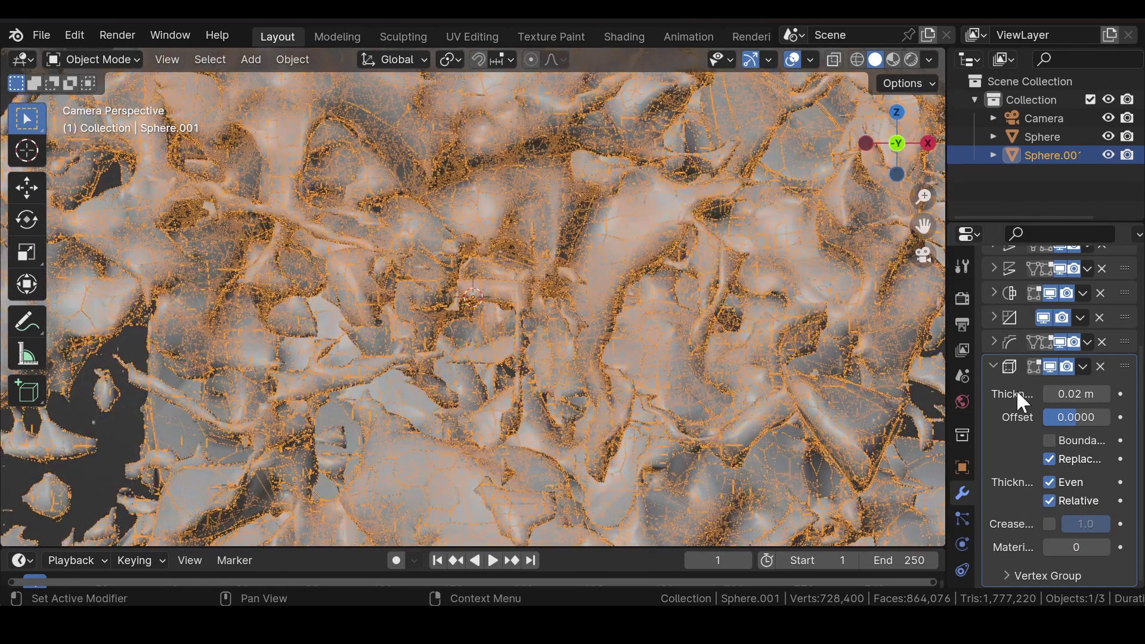
scroll(629, 286, down, 6)
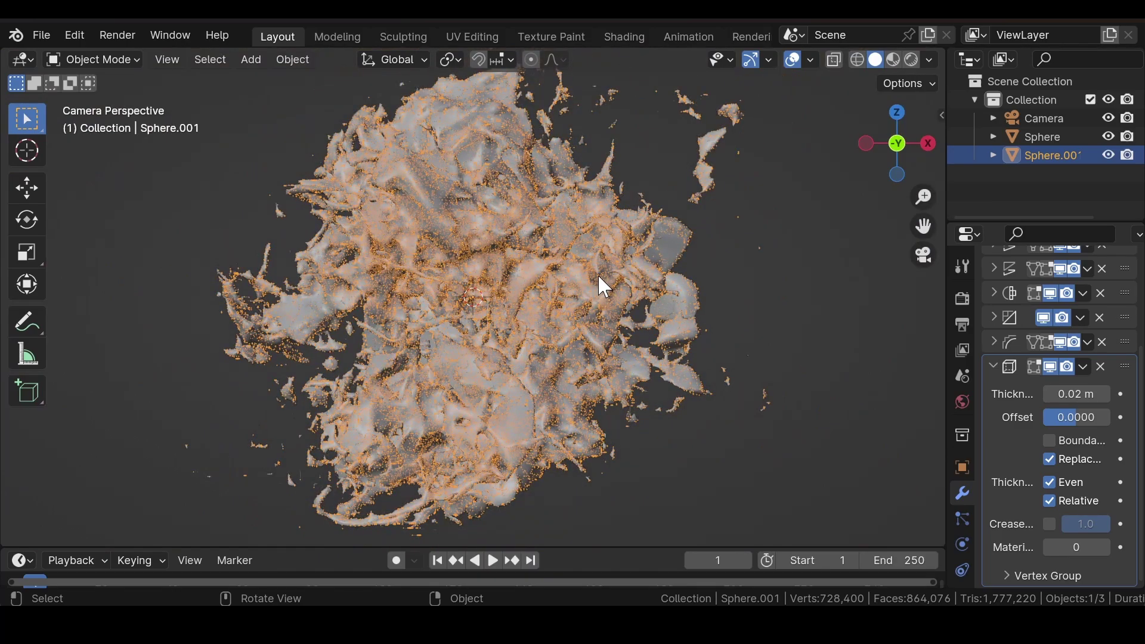
key(s)
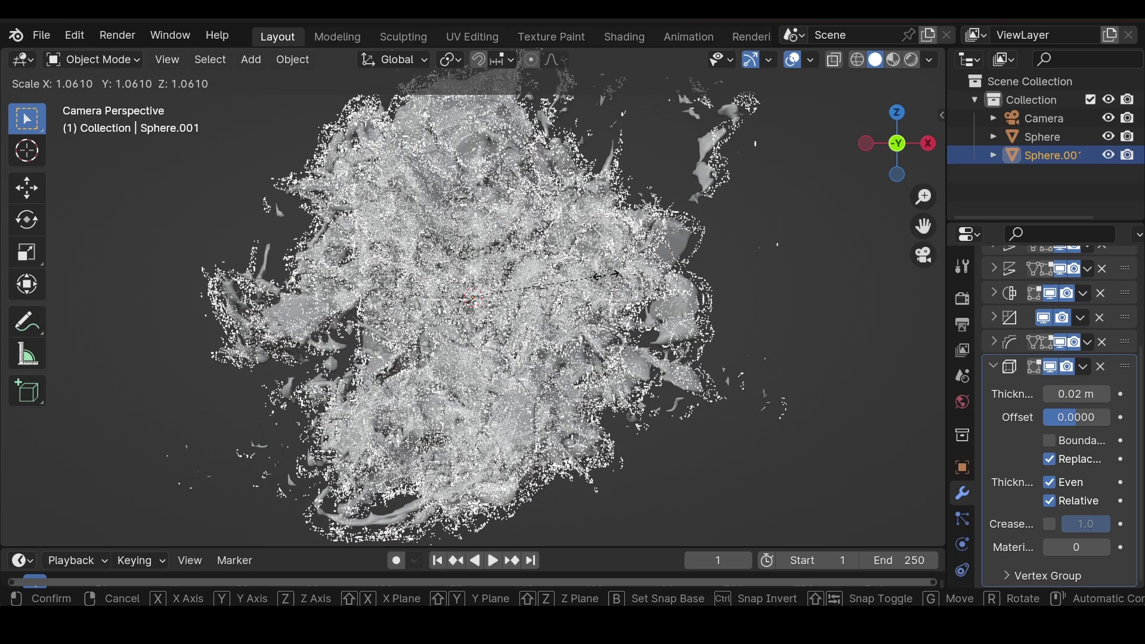
Confirm the slightly enlarged wireframe duplicate and deselect it.
click(609, 276)
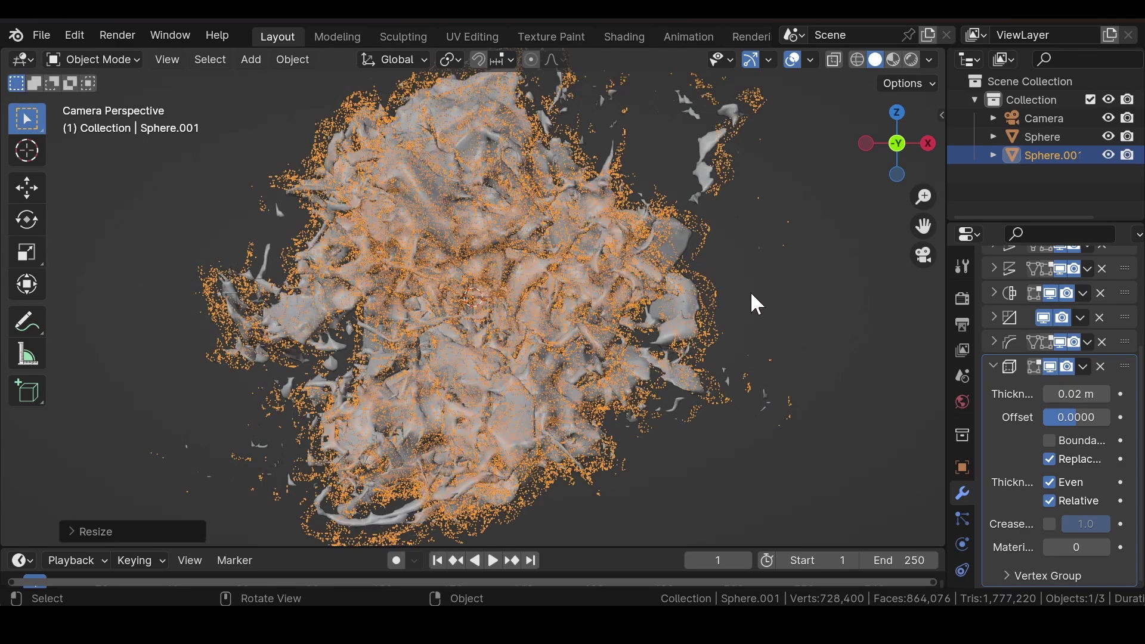
scroll(782, 318, up, 3)
scroll(738, 317, down, 5)
click(811, 264)
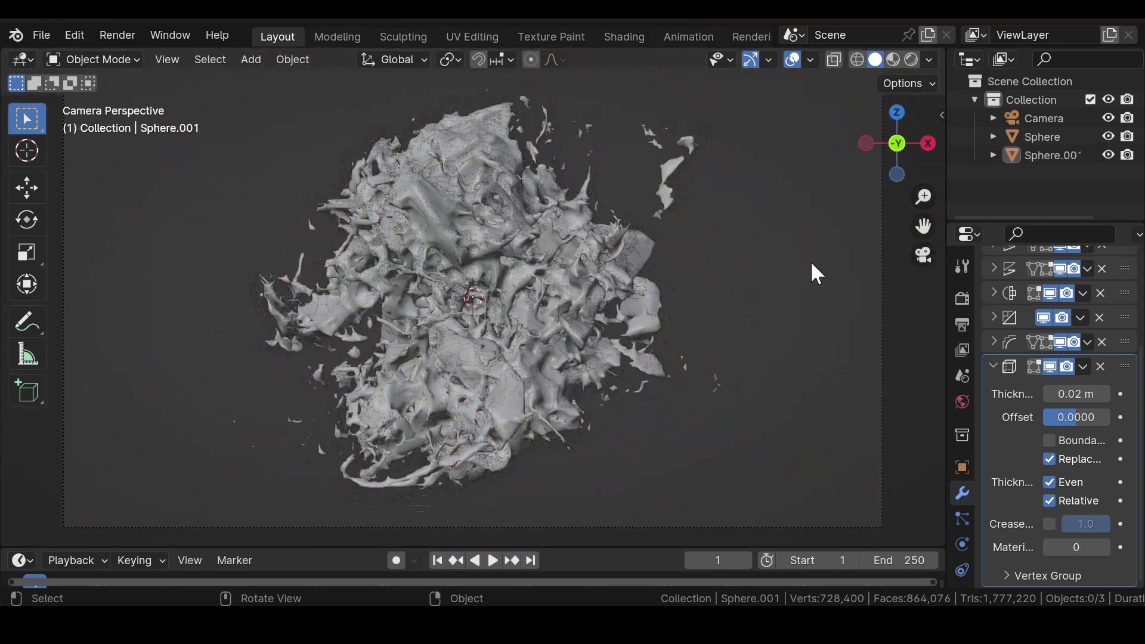
Set the Wireframe modifier thickness on Sphere.001 to 0.1 m.
scroll(810, 260, up, 8)
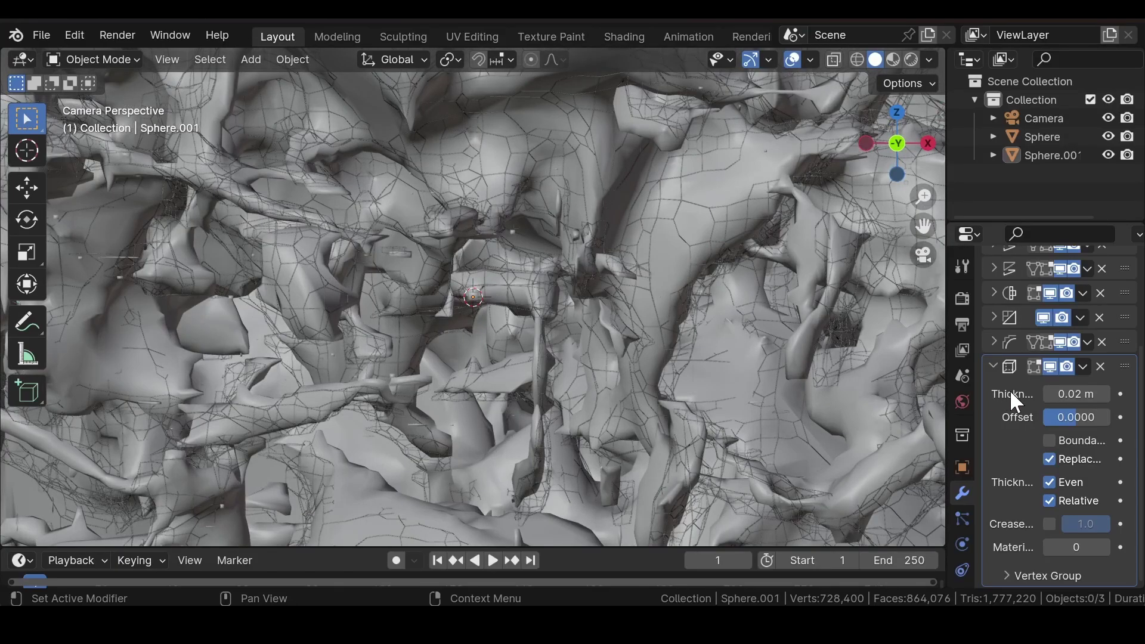
scroll(501, 247, up, 3)
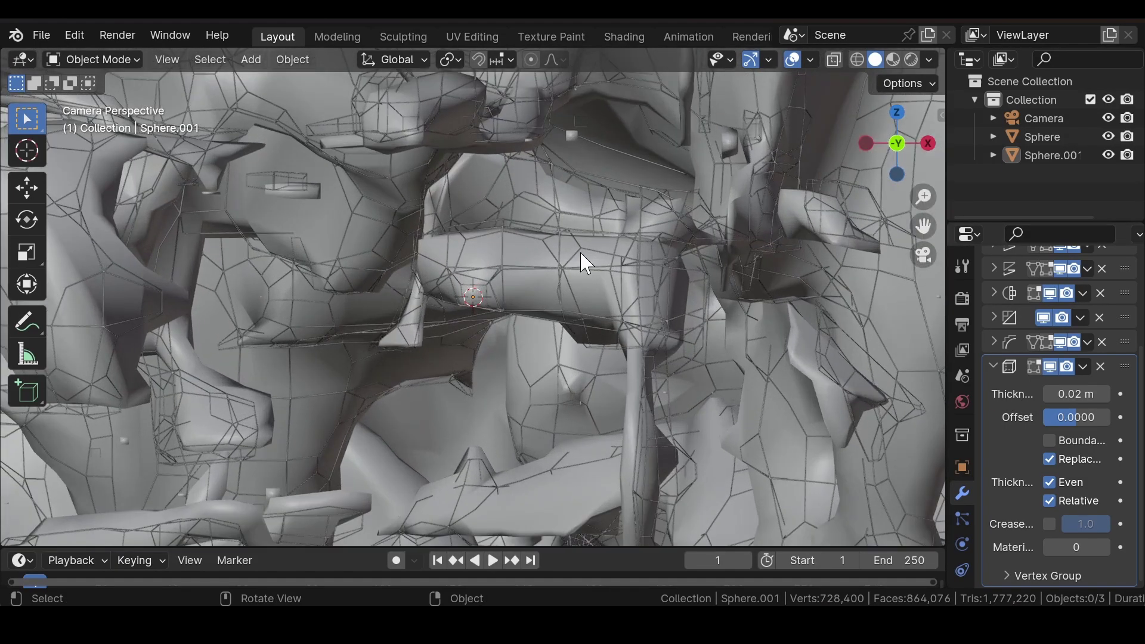
scroll(584, 262, up, 3)
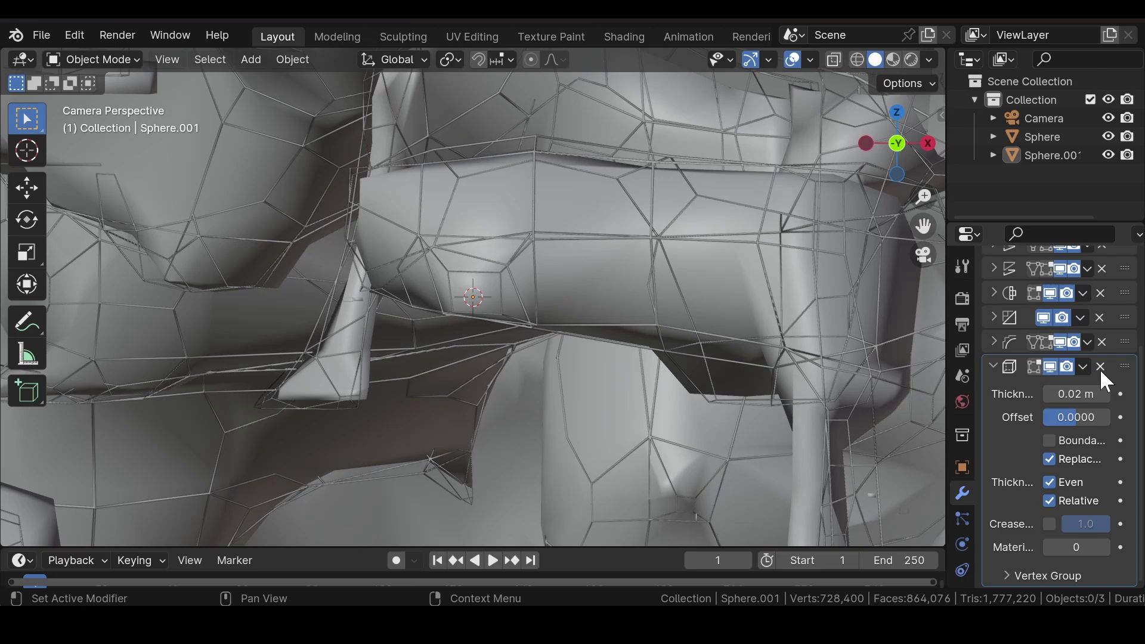
click(1067, 394)
text(.1)
key(Return)
Collapse all of Sphere.001's modifier panels.
scroll(505, 209, down, 5)
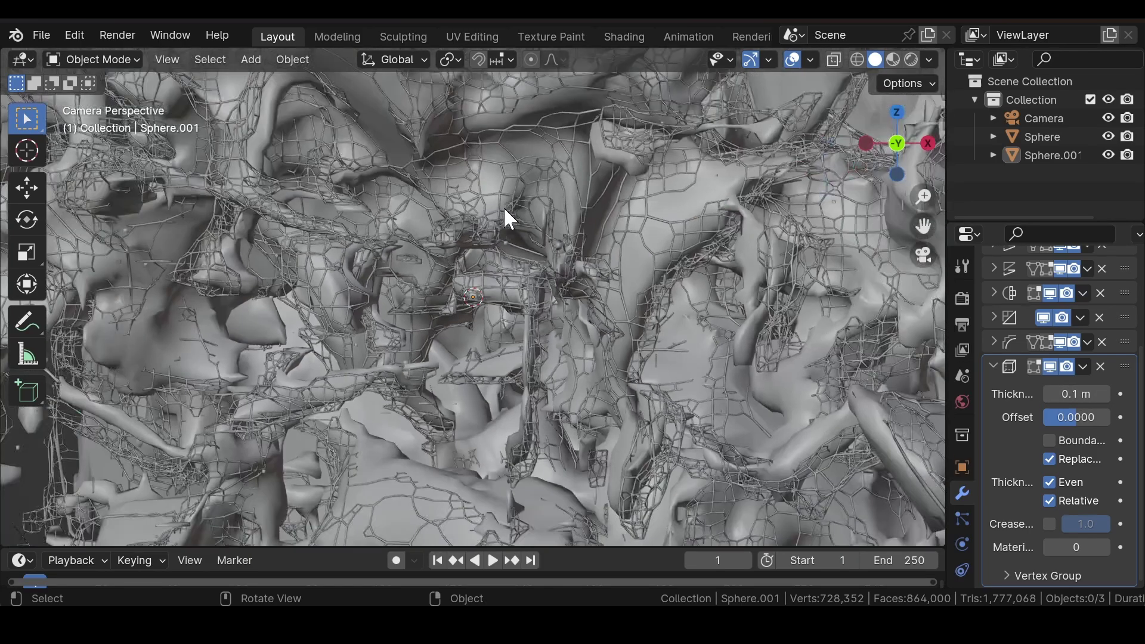
scroll(505, 209, down, 5)
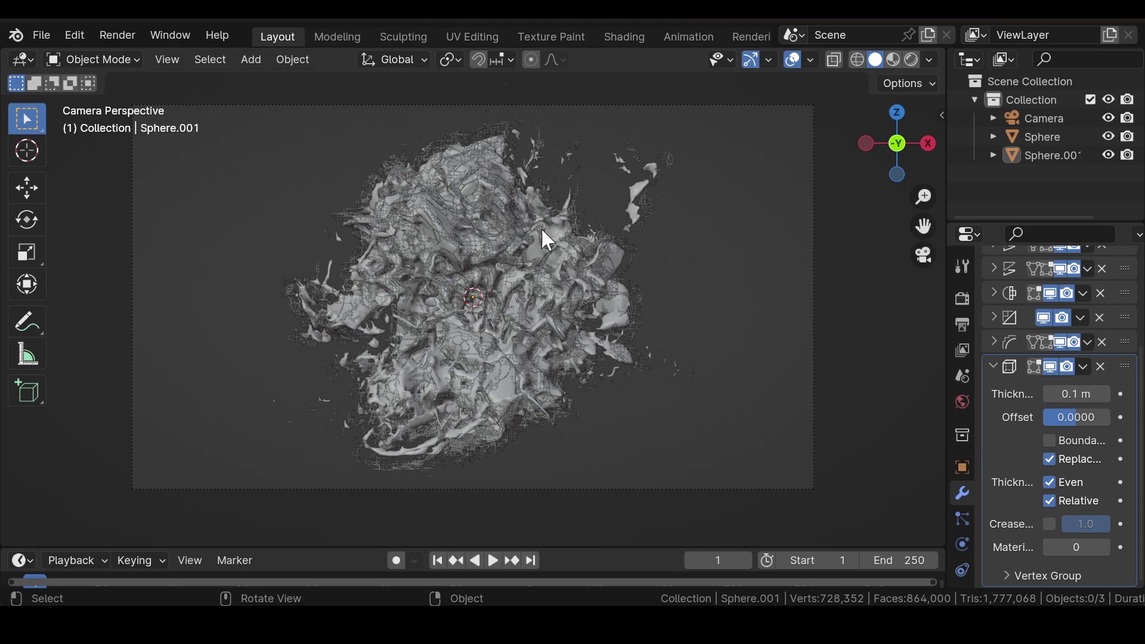
scroll(478, 199, up, 6)
scroll(475, 206, down, 6)
scroll(477, 206, up, 6)
scroll(477, 206, down, 6)
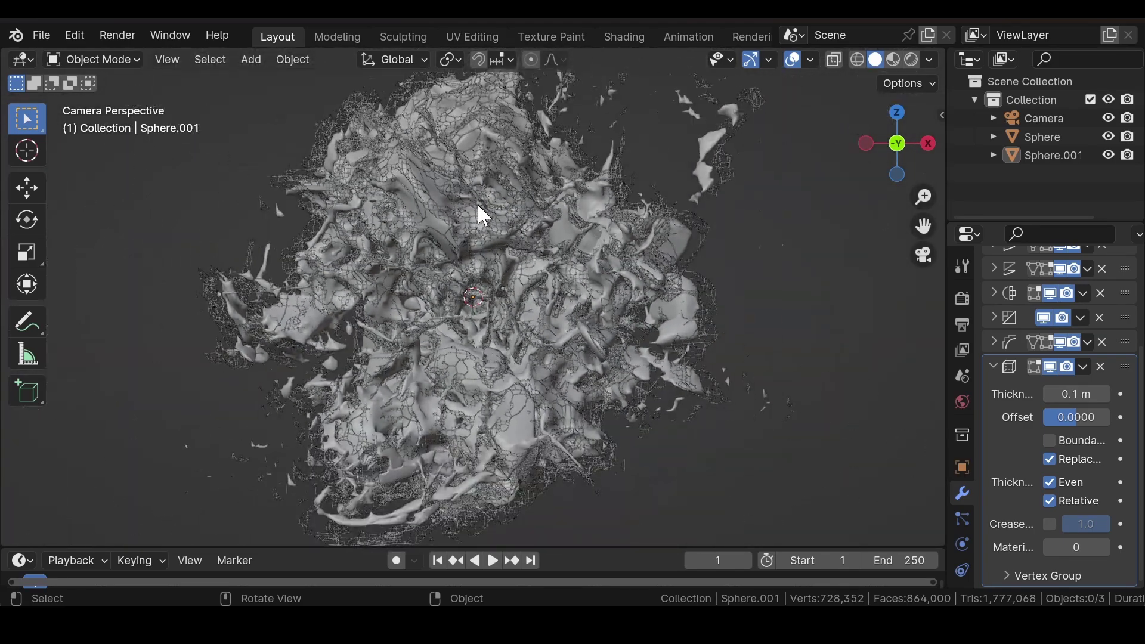
ctrl+click(993, 366)
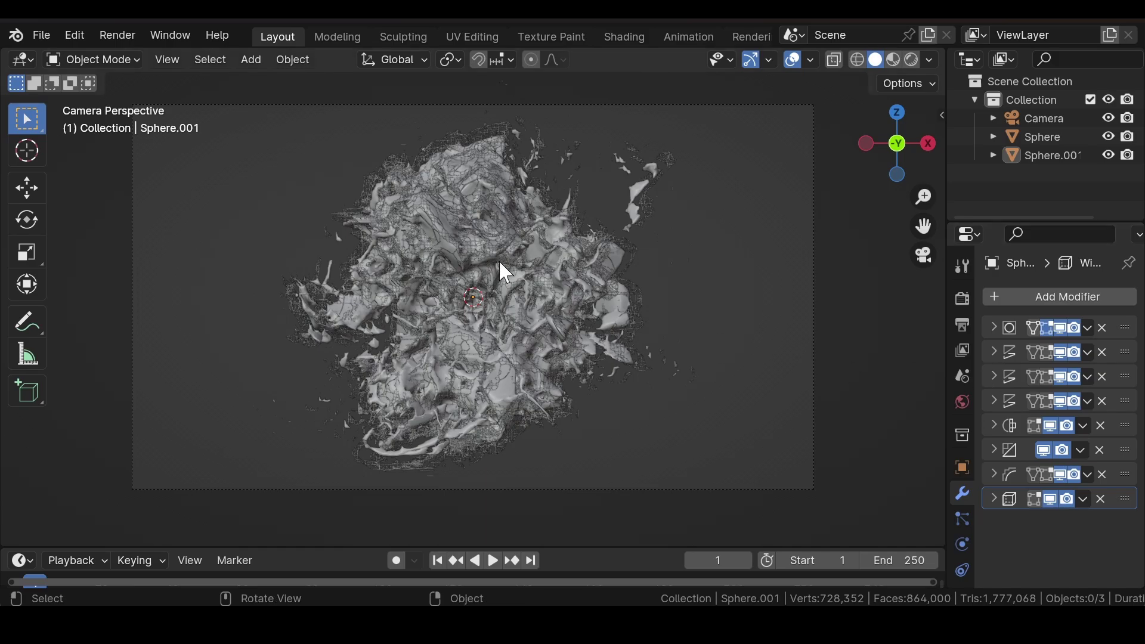
Select the camera and switch the render engine to Cycles on GPU Compute.
click(667, 106)
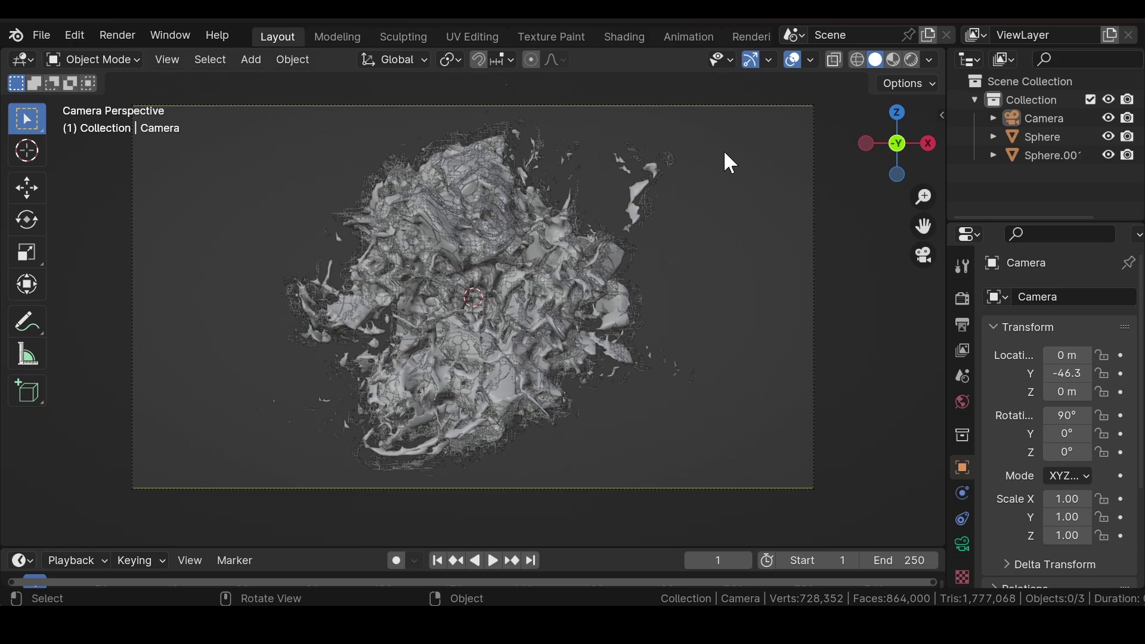
click(962, 297)
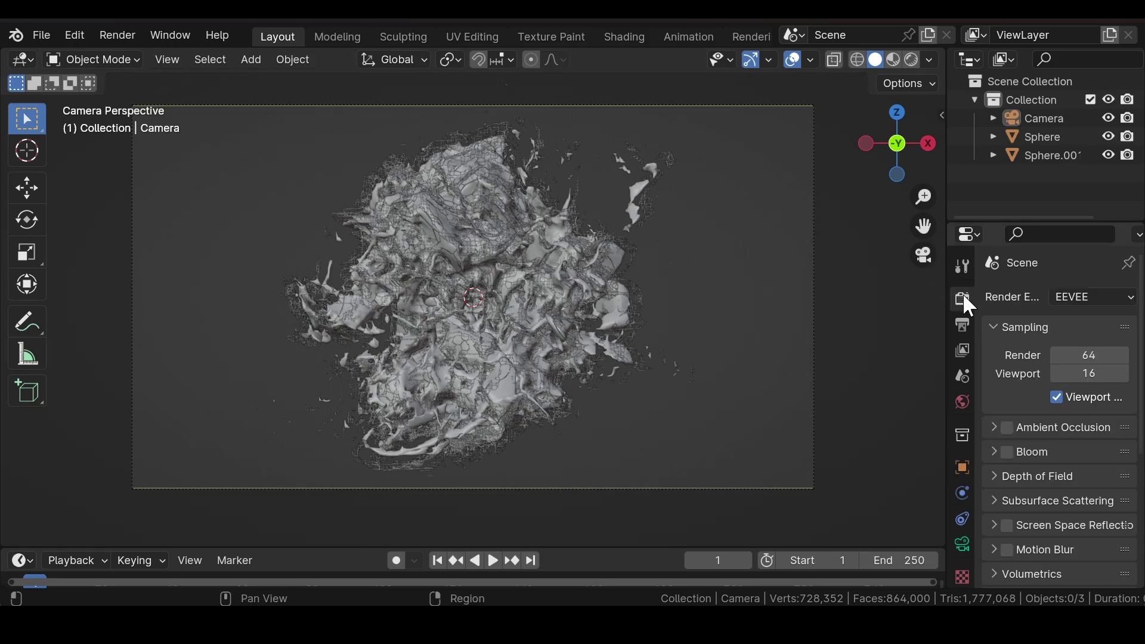
click(1103, 296)
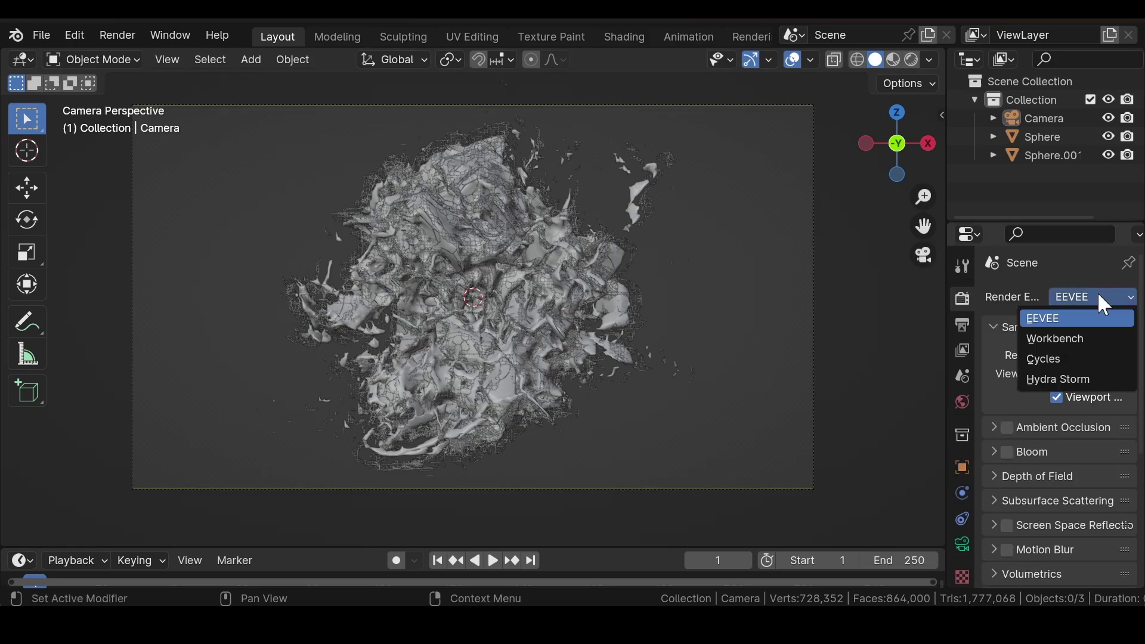
click(1050, 357)
click(1081, 350)
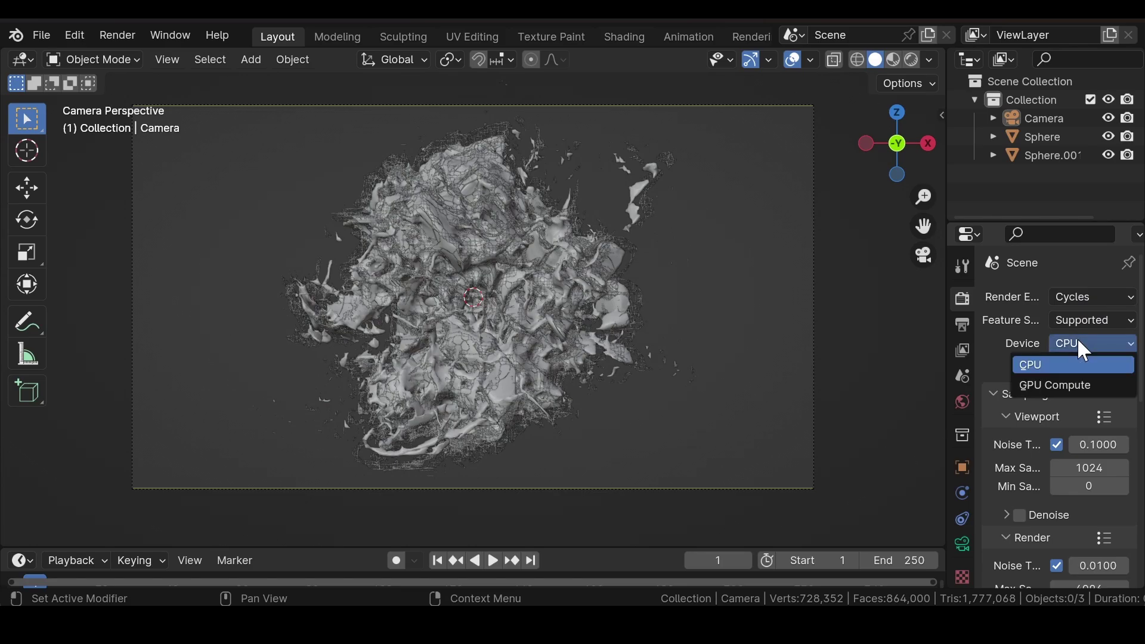
click(1081, 386)
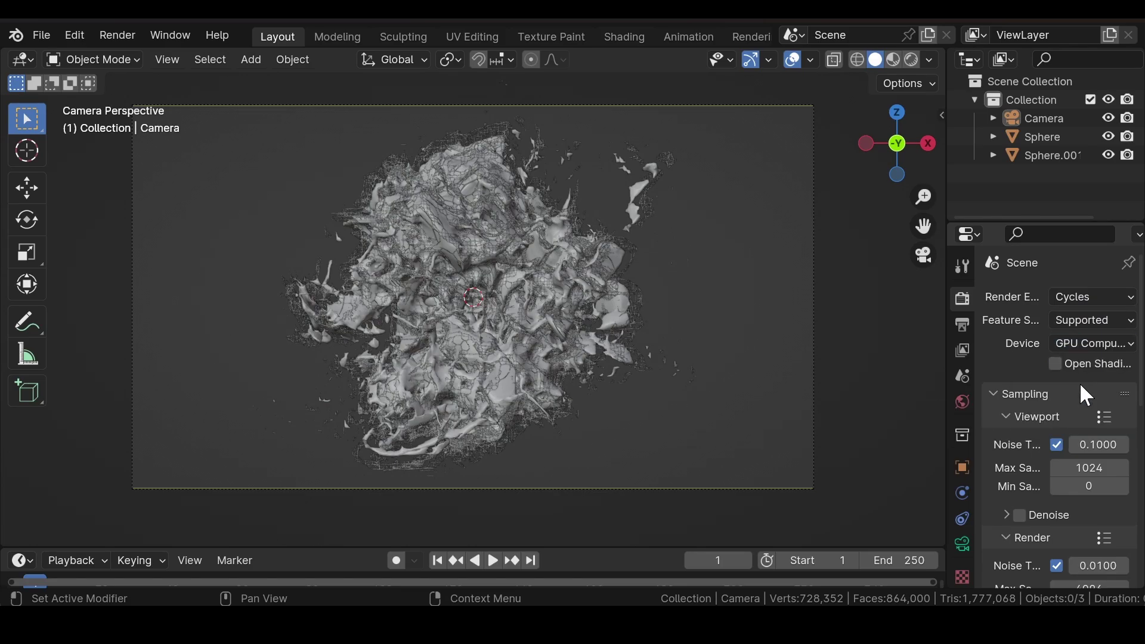
Set viewport max samples to 100 and render max samples to 200.
scroll(1002, 345, down, 3)
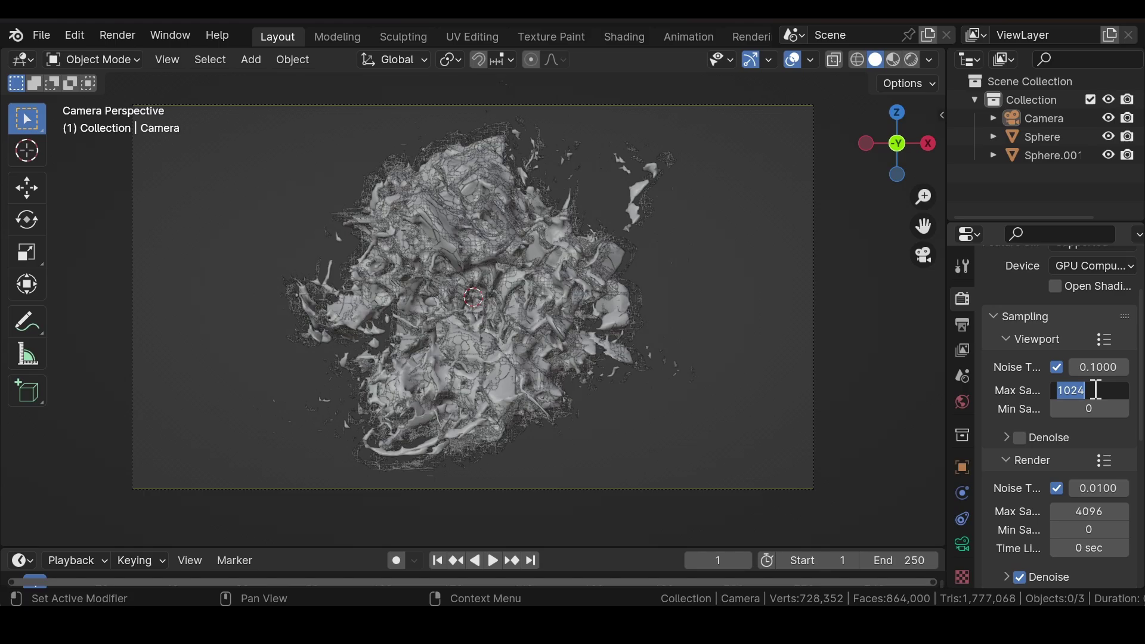
text(100)
key(Return)
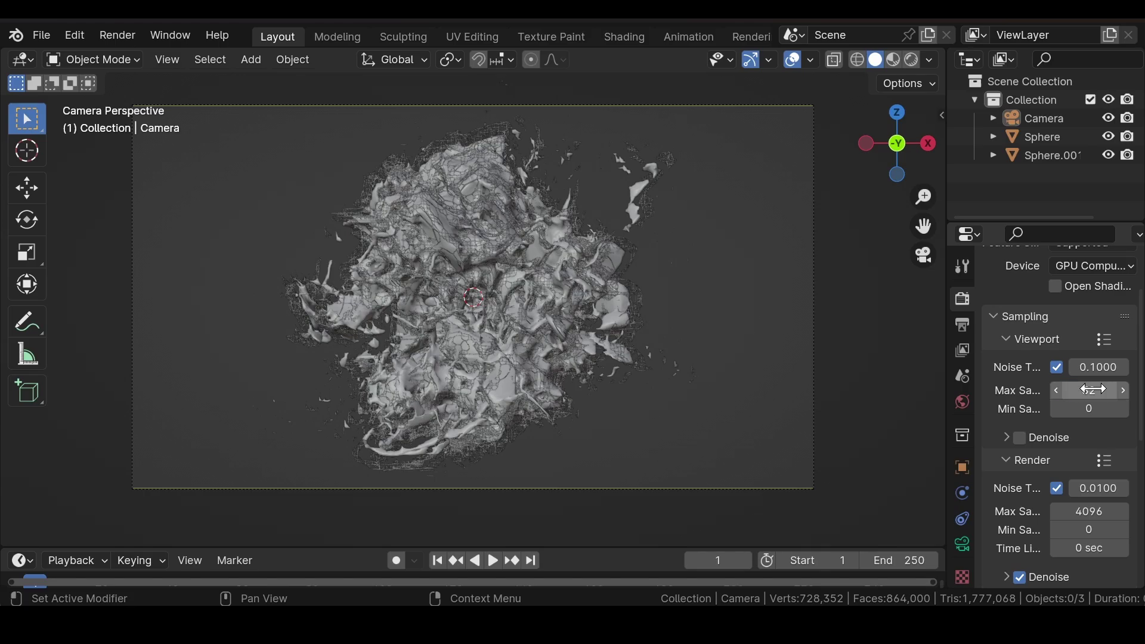
scroll(1100, 357, down, 6)
click(1096, 316)
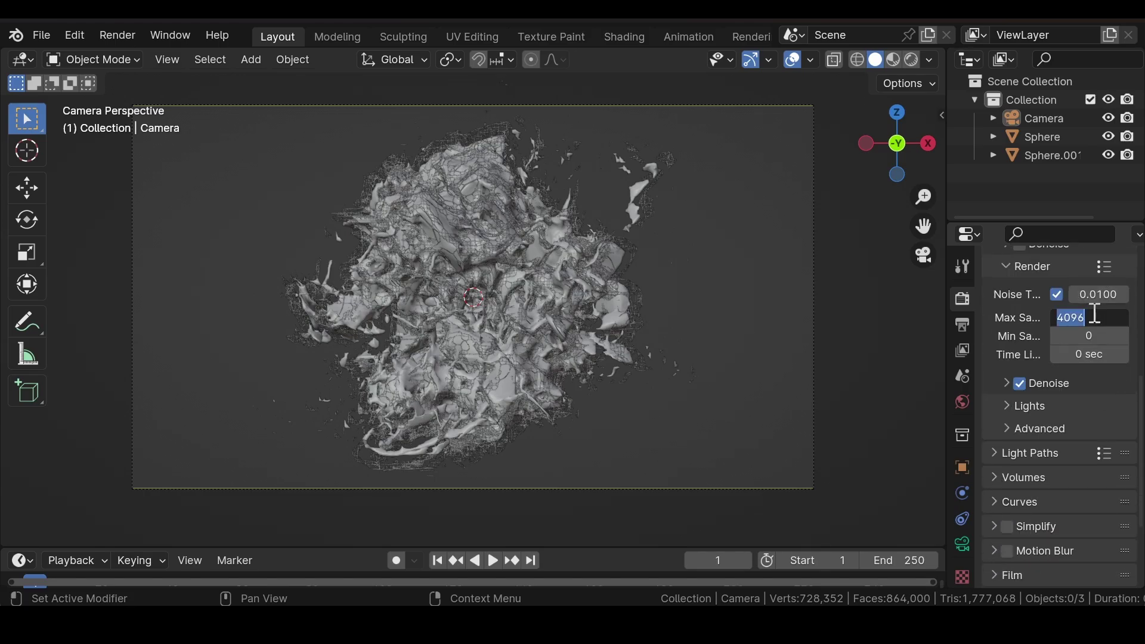
text(200)
key(Return)
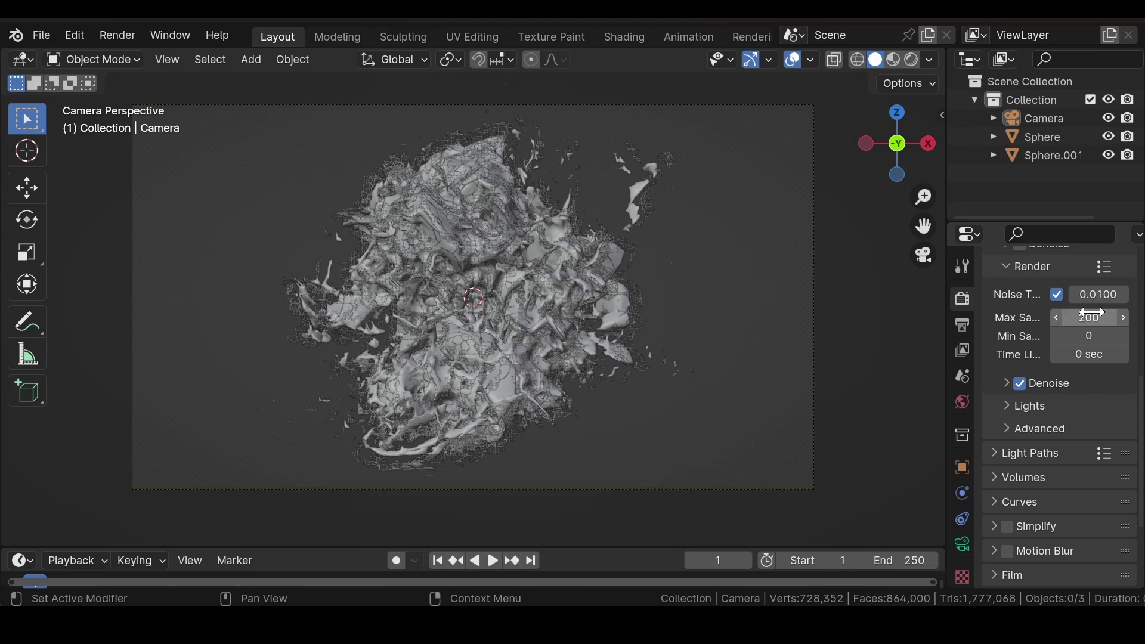
scroll(1097, 319, down, 5)
Set the Color Management Look to Very High Contrast under AgX.
click(1067, 576)
scroll(1051, 395, down, 6)
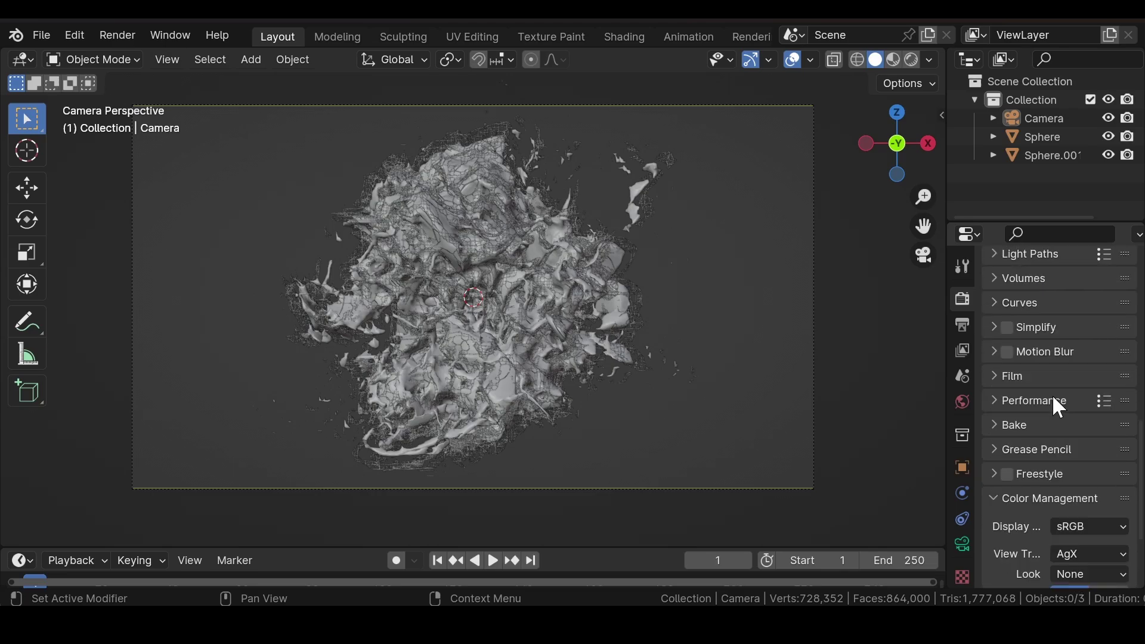
click(1102, 497)
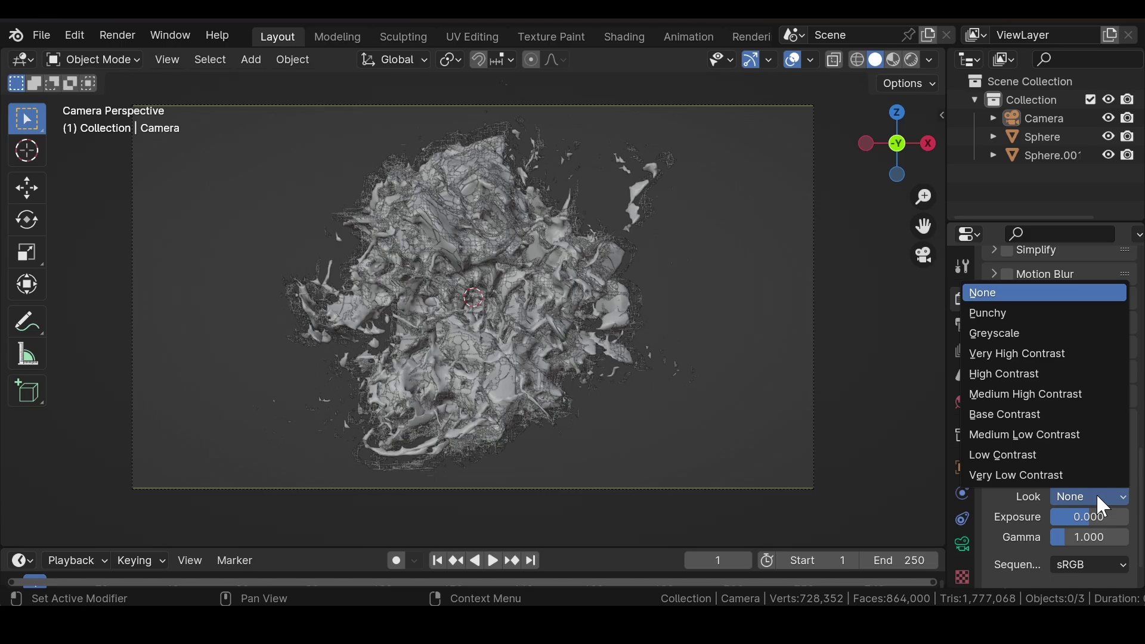
click(1047, 353)
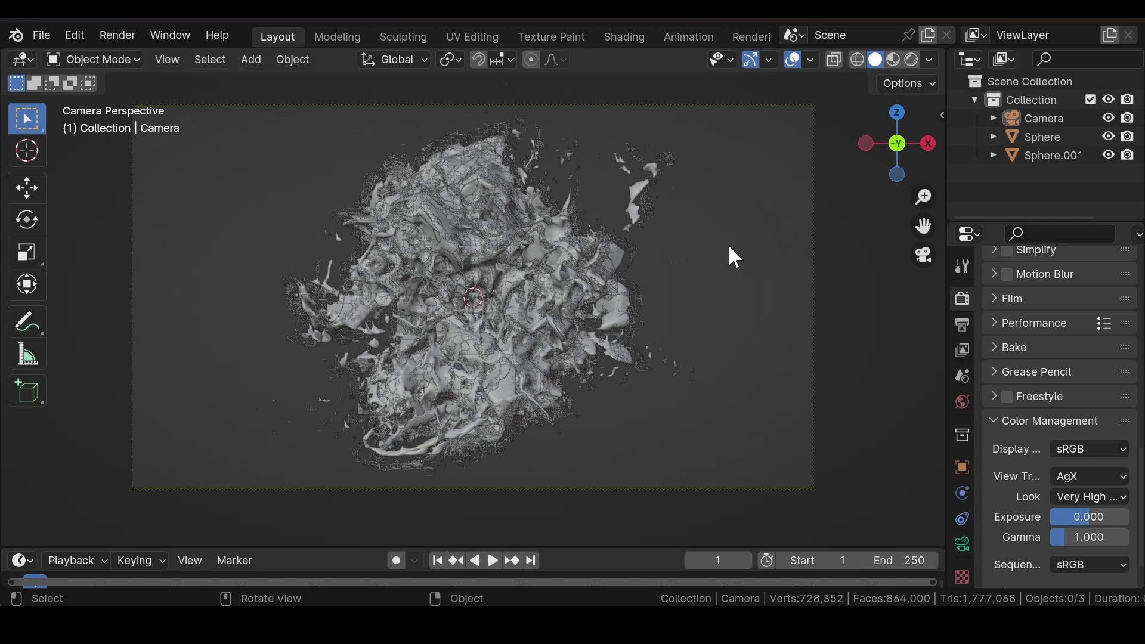
scroll(729, 247, up, 5)
scroll(730, 247, down, 3)
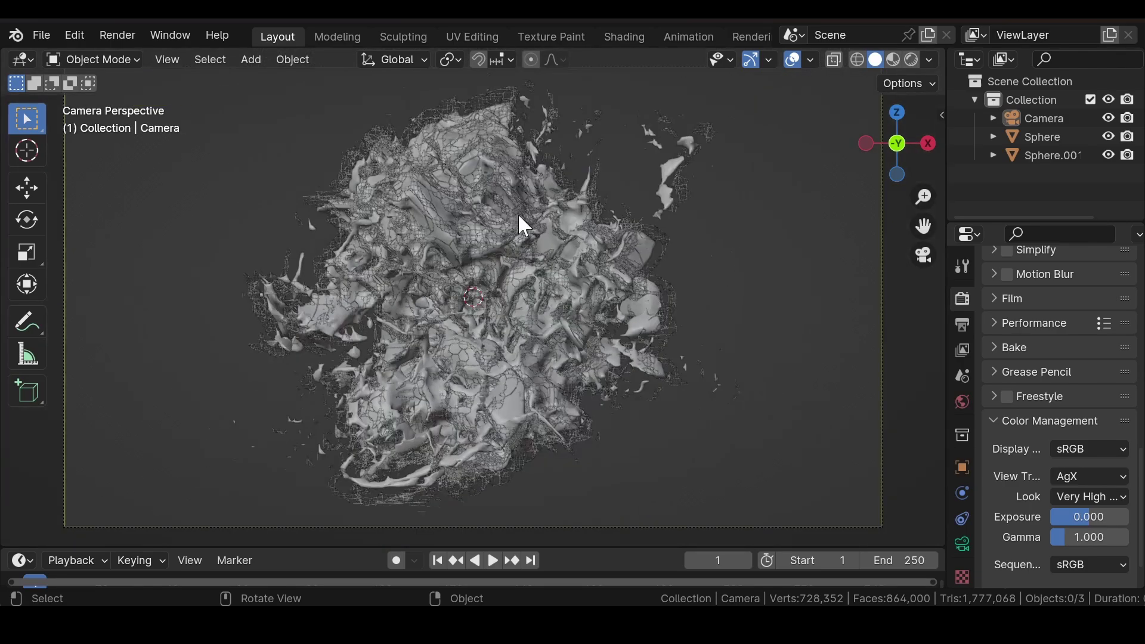
scroll(541, 242, down, 2)
scroll(1117, 345, up, 15)
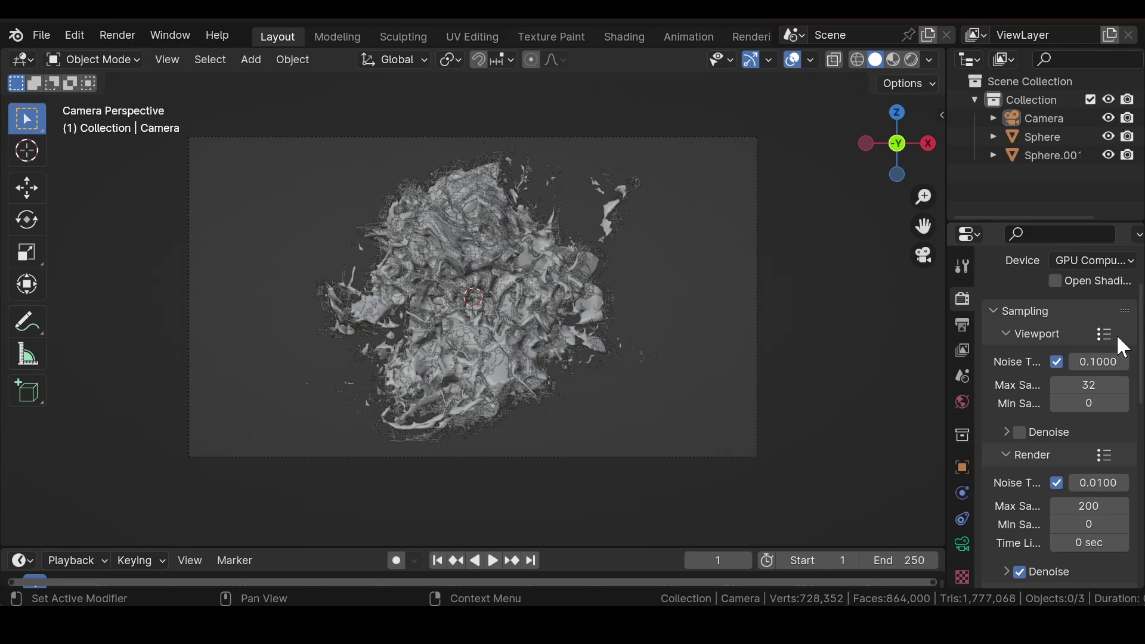
Switch to Material Preview and split off a Shader Editor on the right.
click(894, 59)
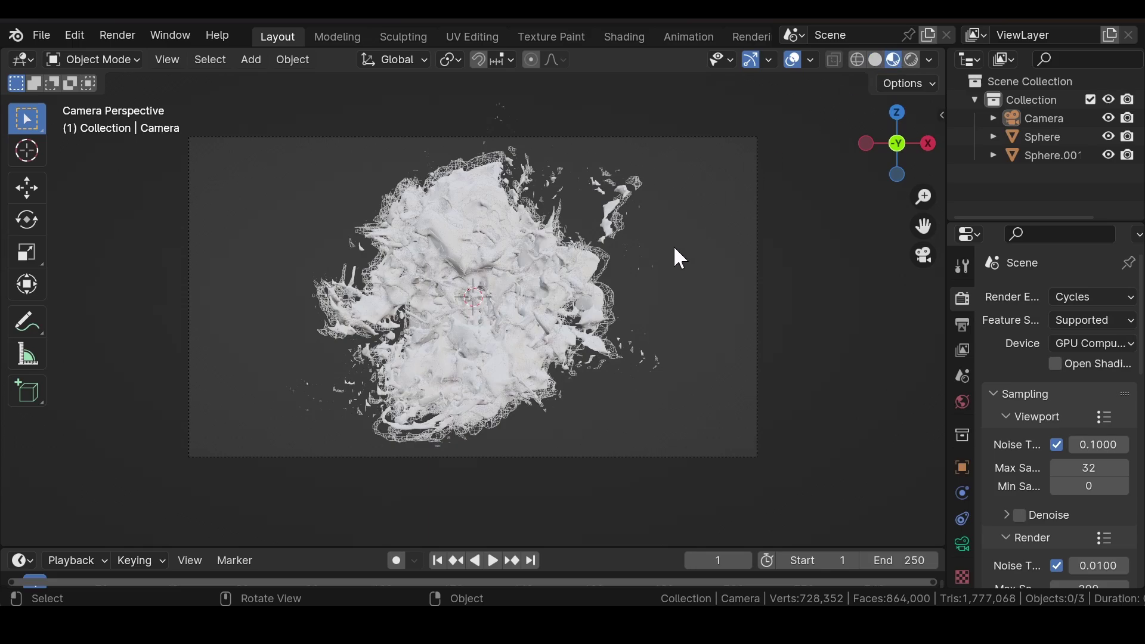
scroll(674, 245, up, 5)
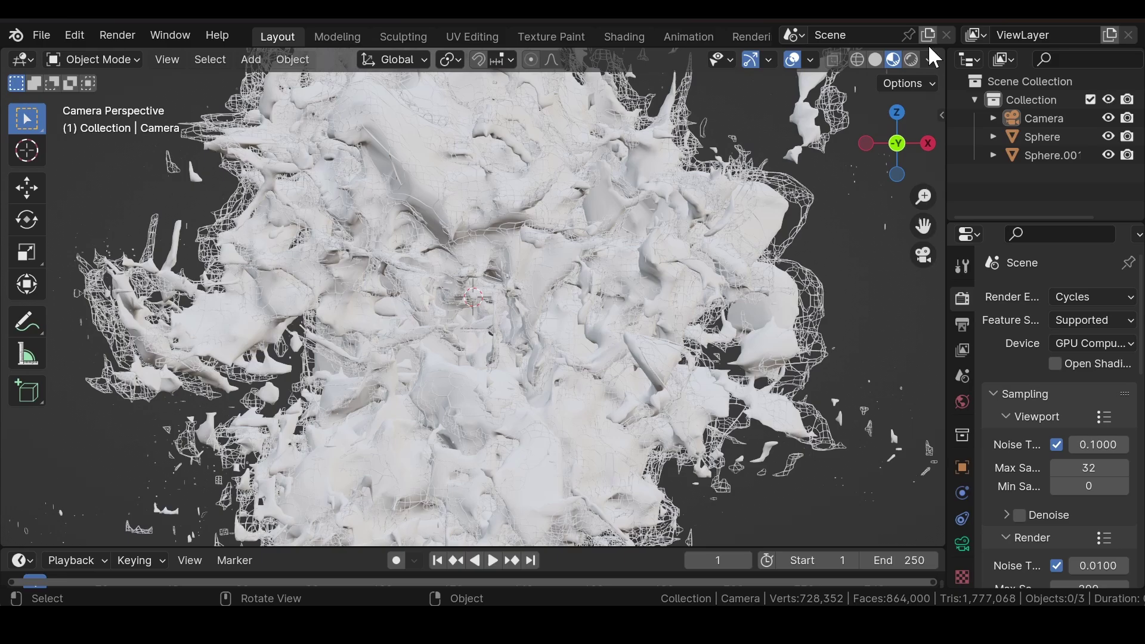
drag(941, 52, 320, 54)
click(340, 54)
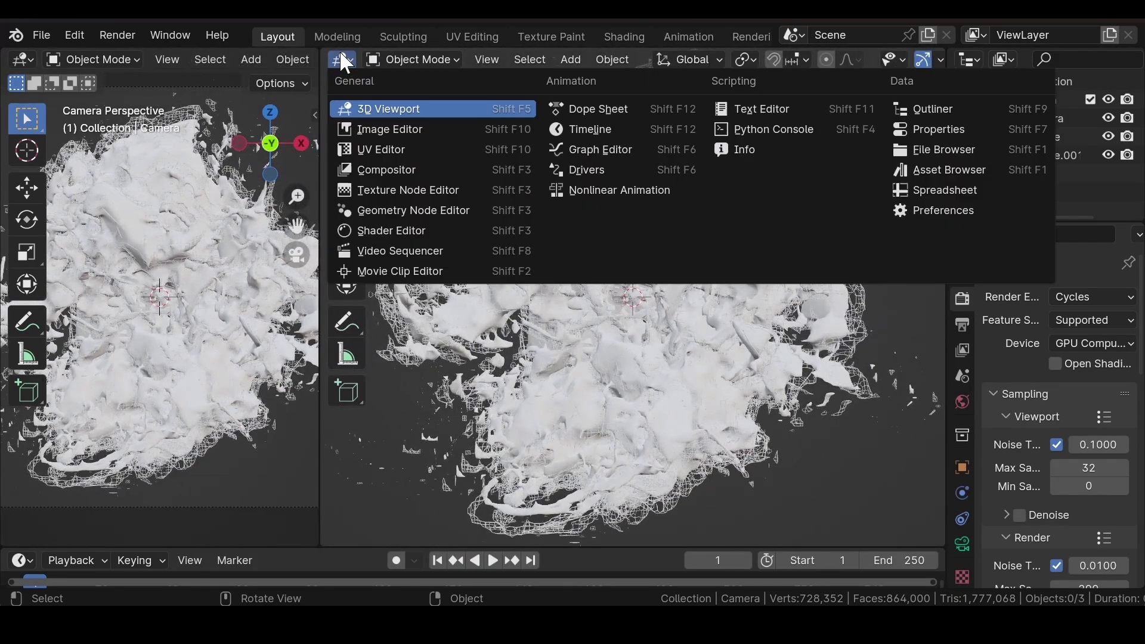
click(395, 227)
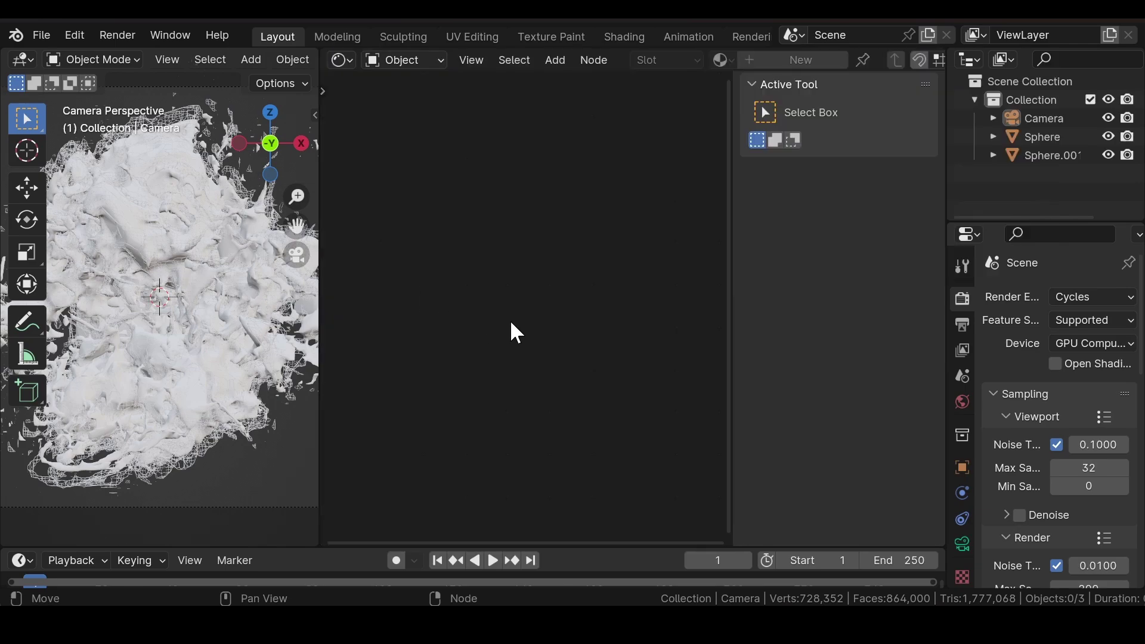
Hide the shader editor sidebar, viewport toolbar and navigation gizmo.
key(n)
key(t)
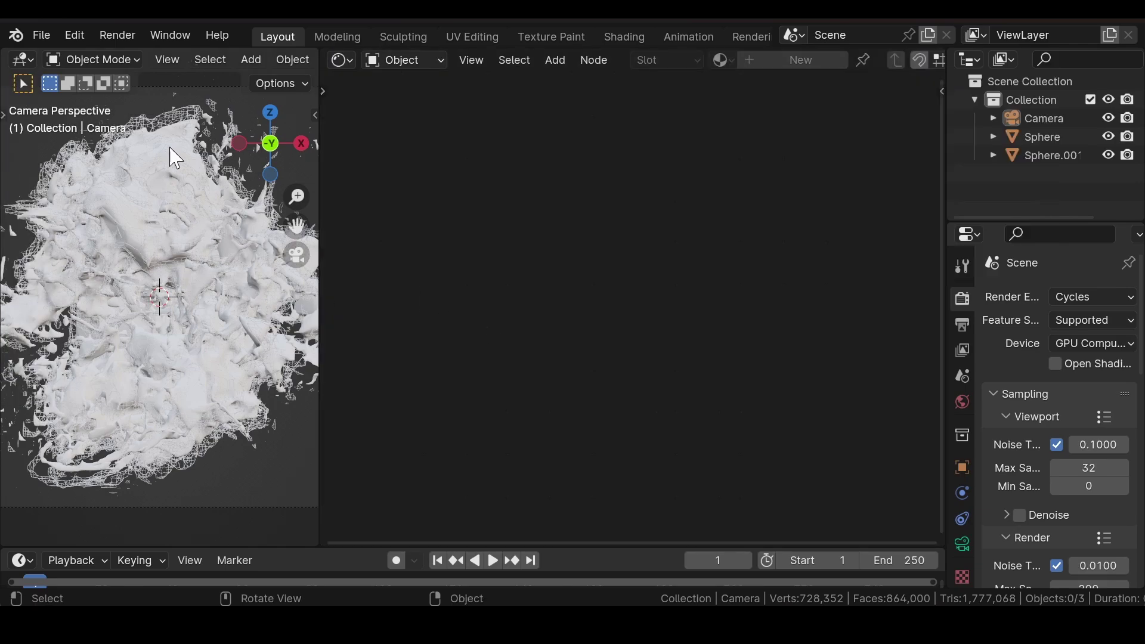
scroll(181, 63, down, 5)
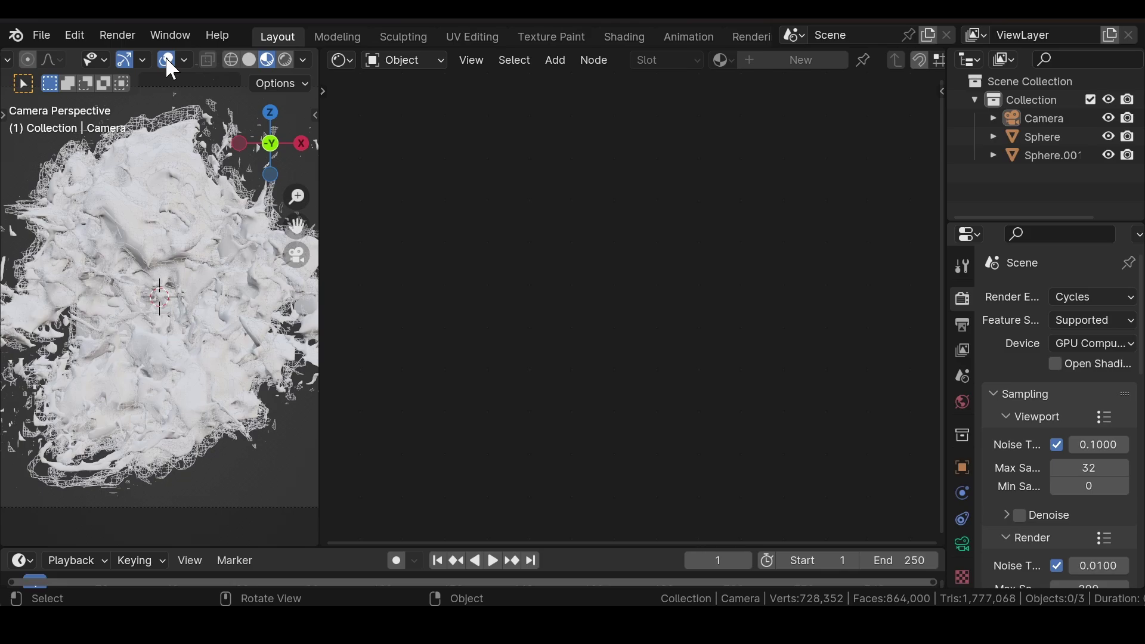
click(126, 57)
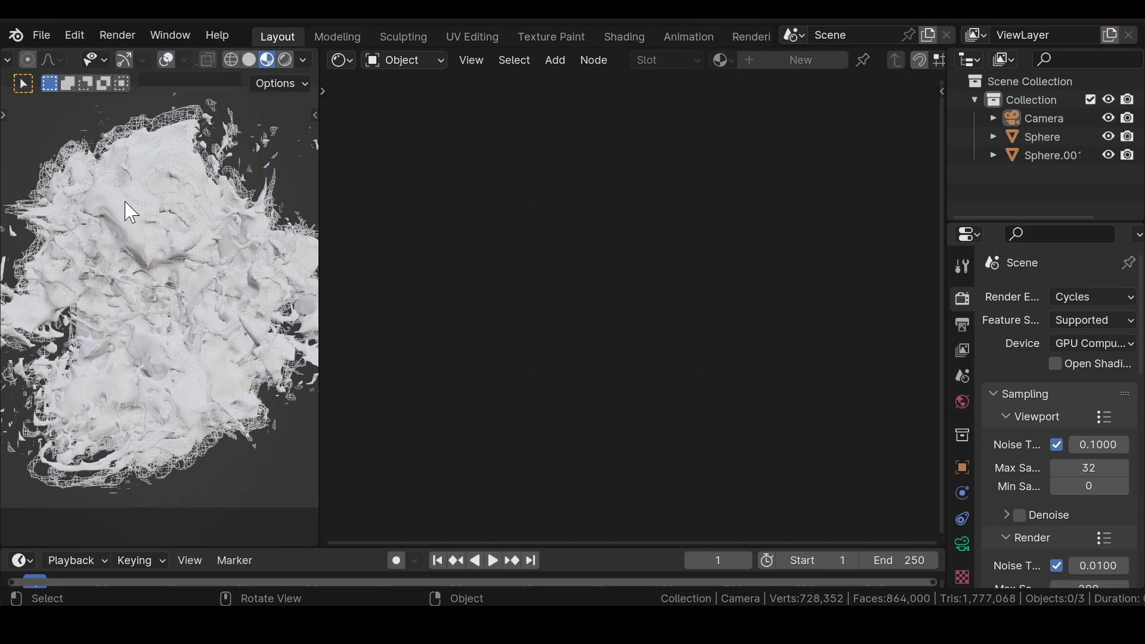
click(1053, 138)
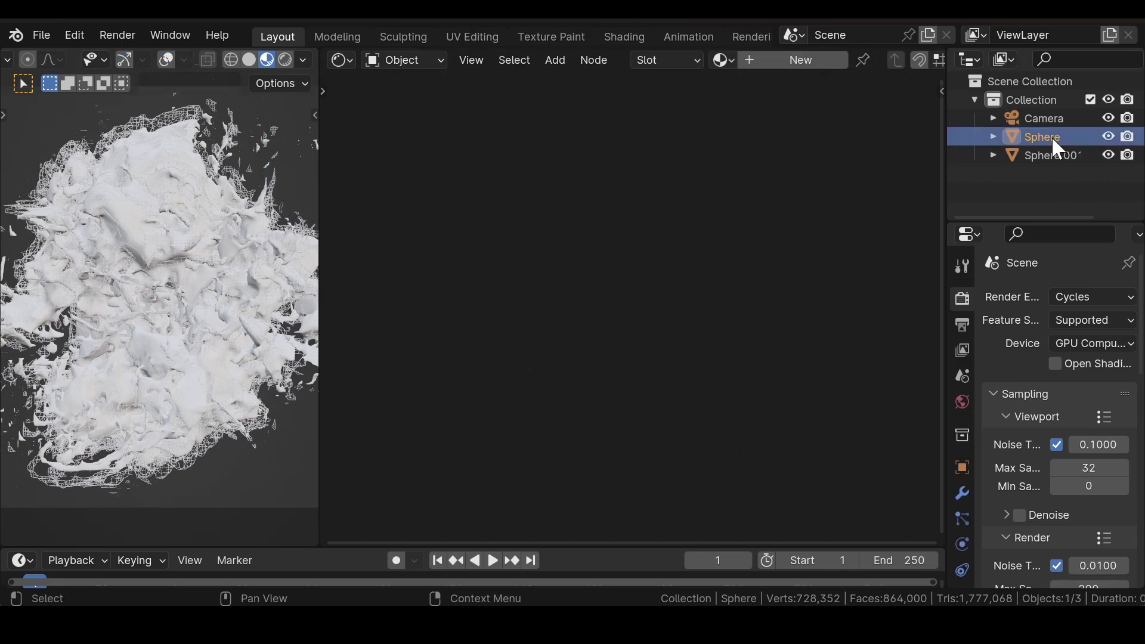
click(1109, 137)
click(1110, 138)
click(778, 60)
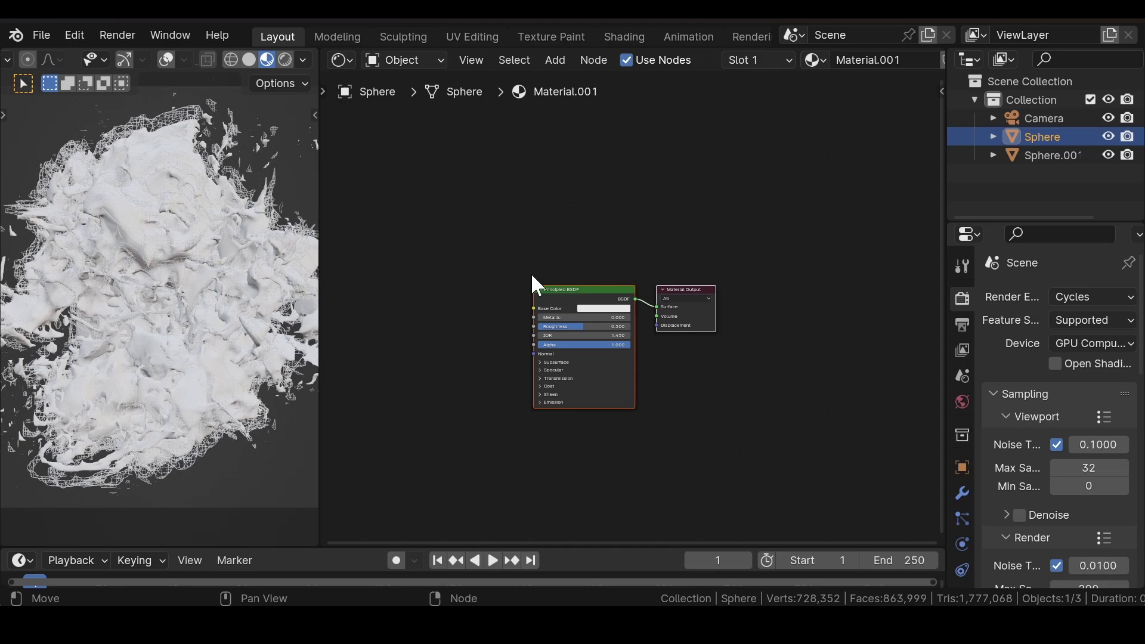
scroll(532, 276, up, 5)
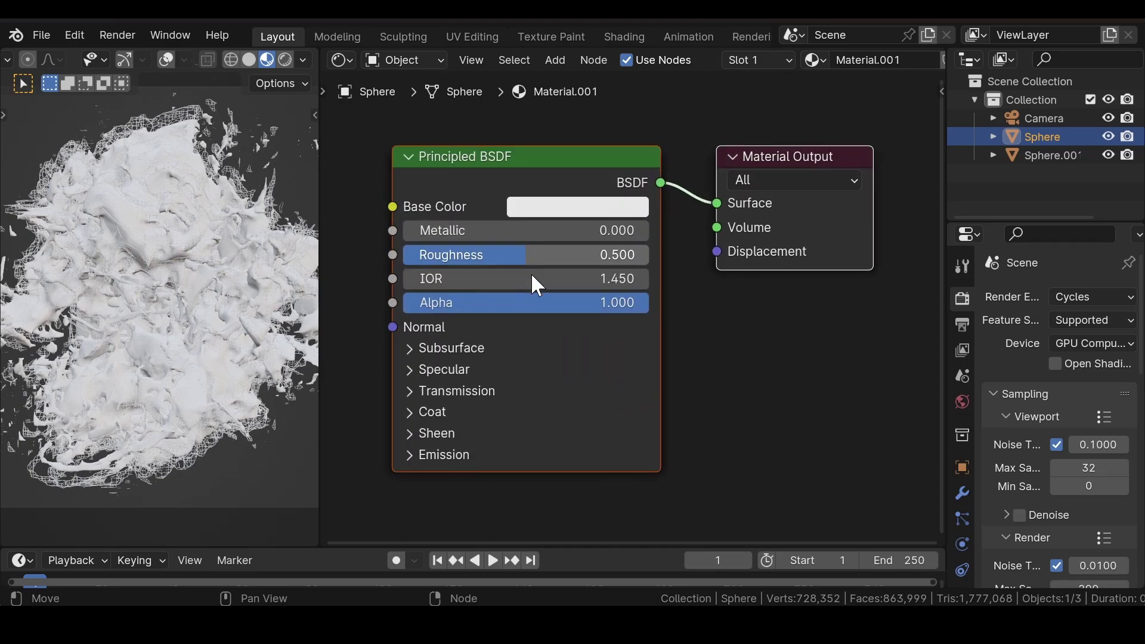
middle_drag(487, 293, 592, 321)
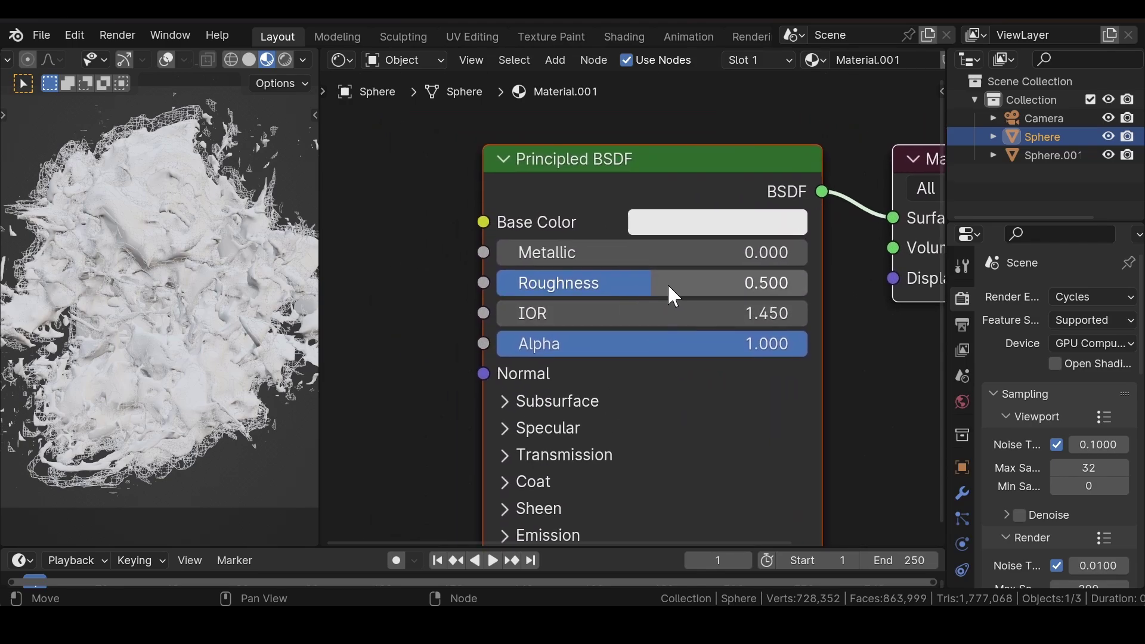
drag(667, 283, 564, 281)
scroll(425, 281, down, 1)
scroll(112, 240, up, 4)
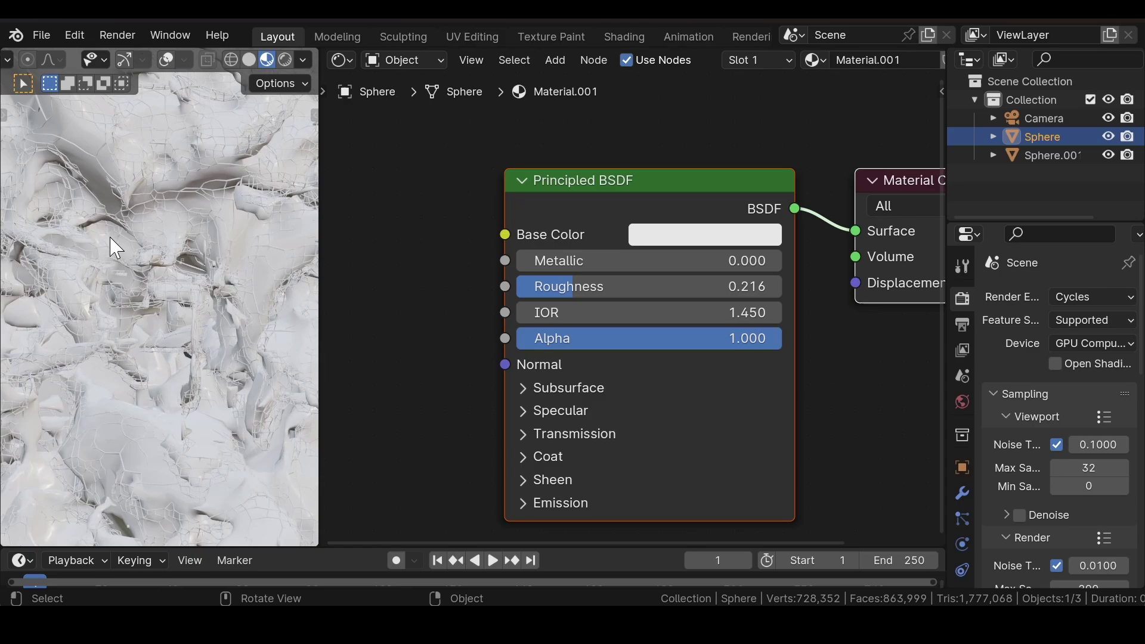
scroll(113, 238, up, 2)
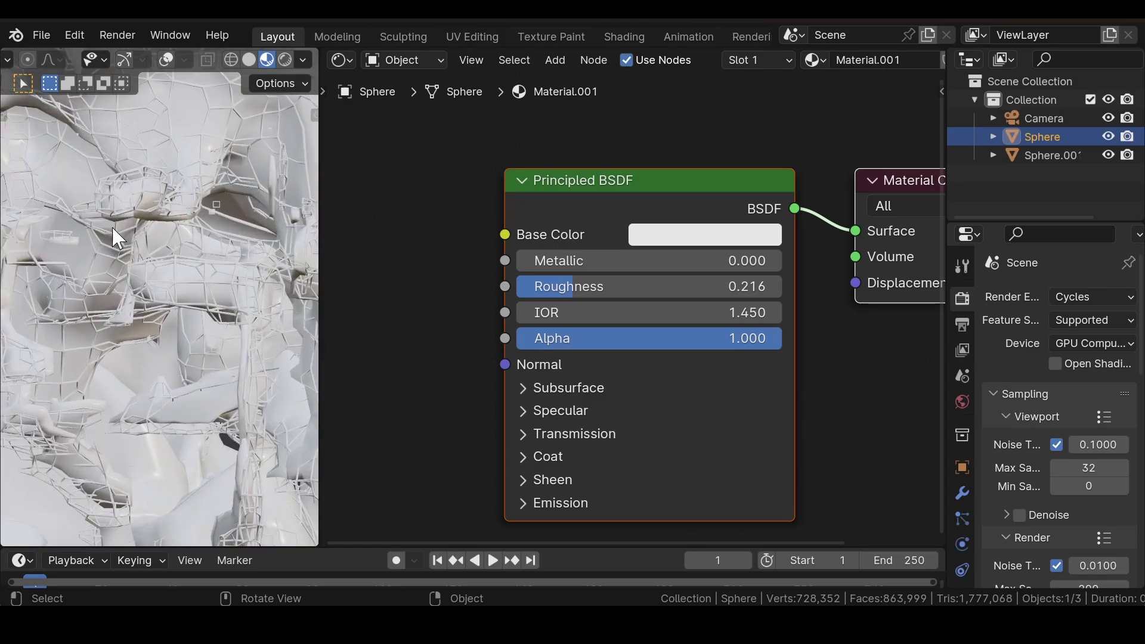
scroll(142, 271, down, 5)
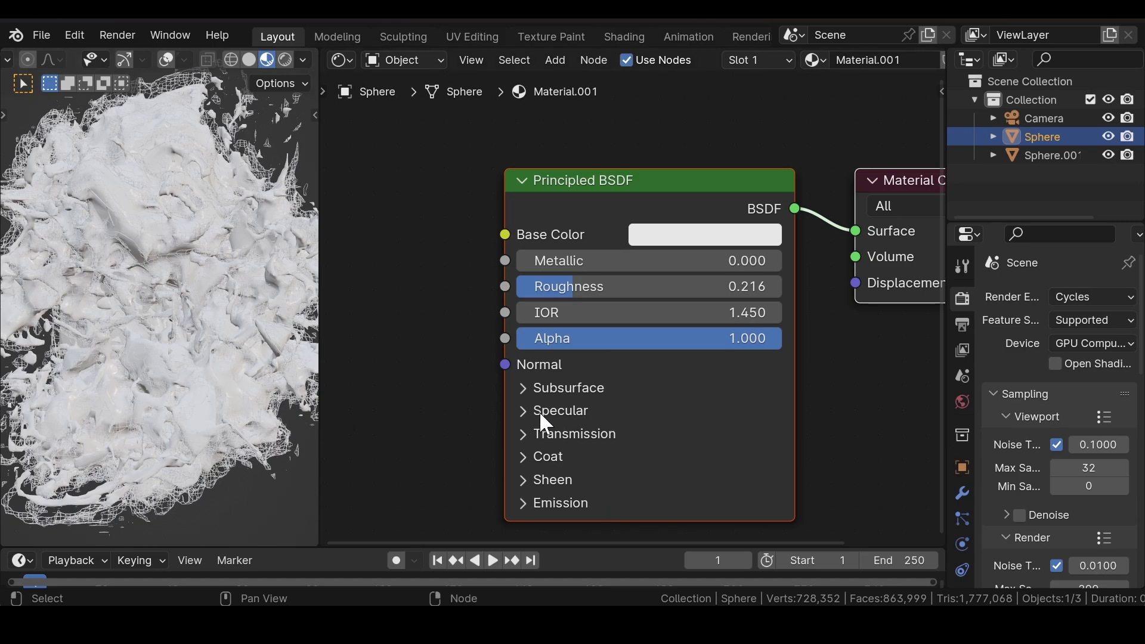
middle_drag(540, 415, 540, 347)
Set Material.001 subsurface weight 1.0, scale 4.2 m and radius 0.9, 0.3, 1.4.
click(564, 334)
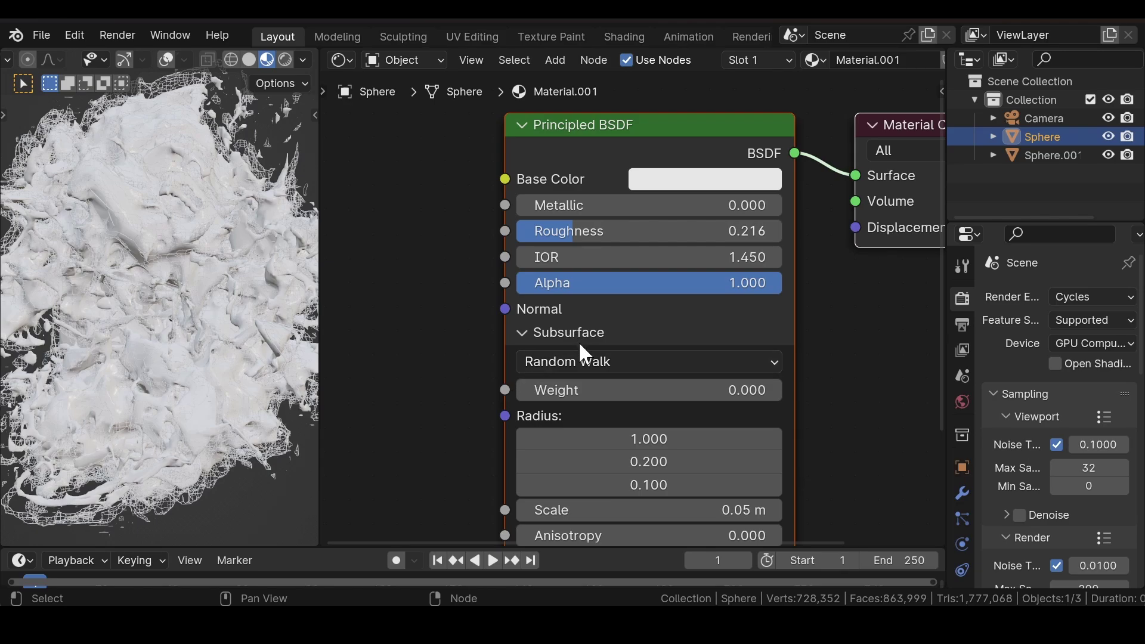
middle_drag(406, 314, 405, 283)
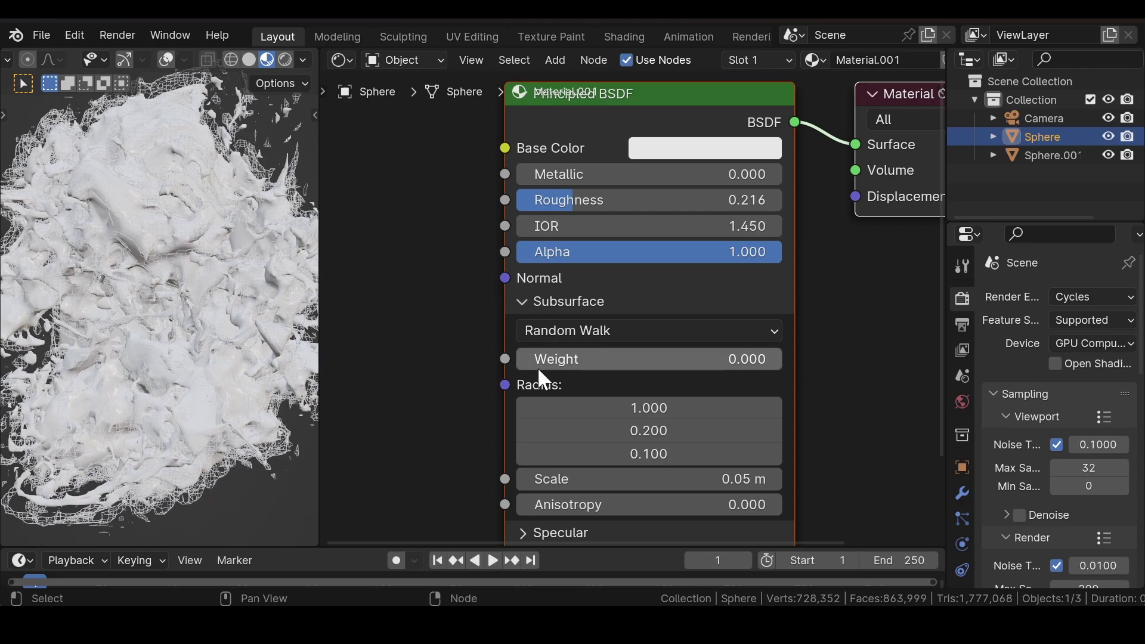
drag(538, 362, 788, 370)
middle_drag(796, 433, 823, 373)
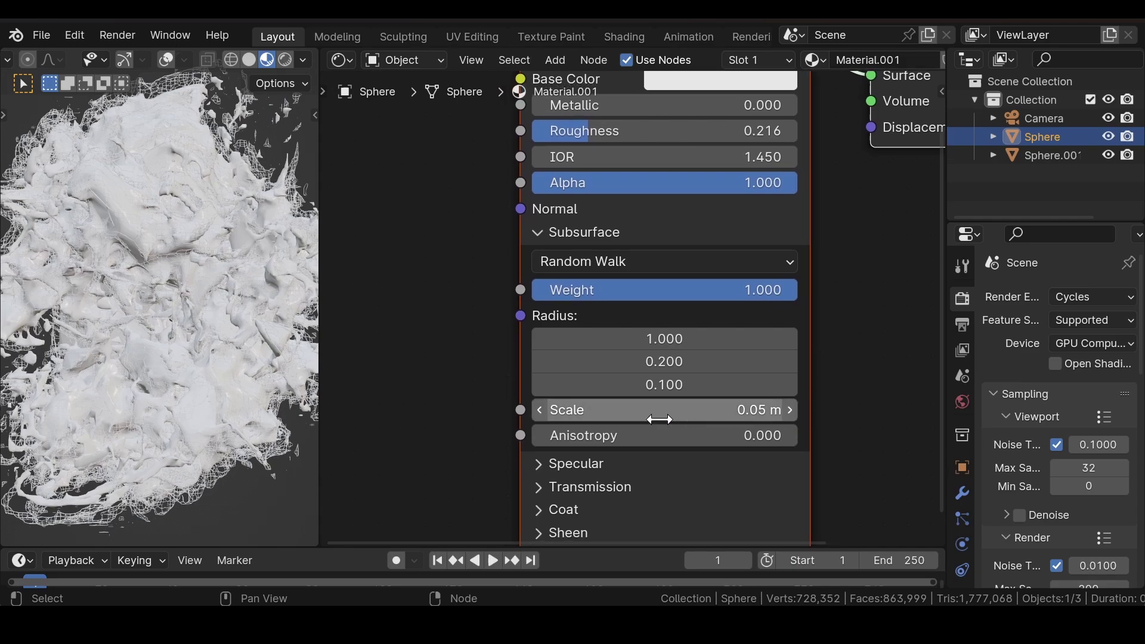
drag(660, 420, 732, 410)
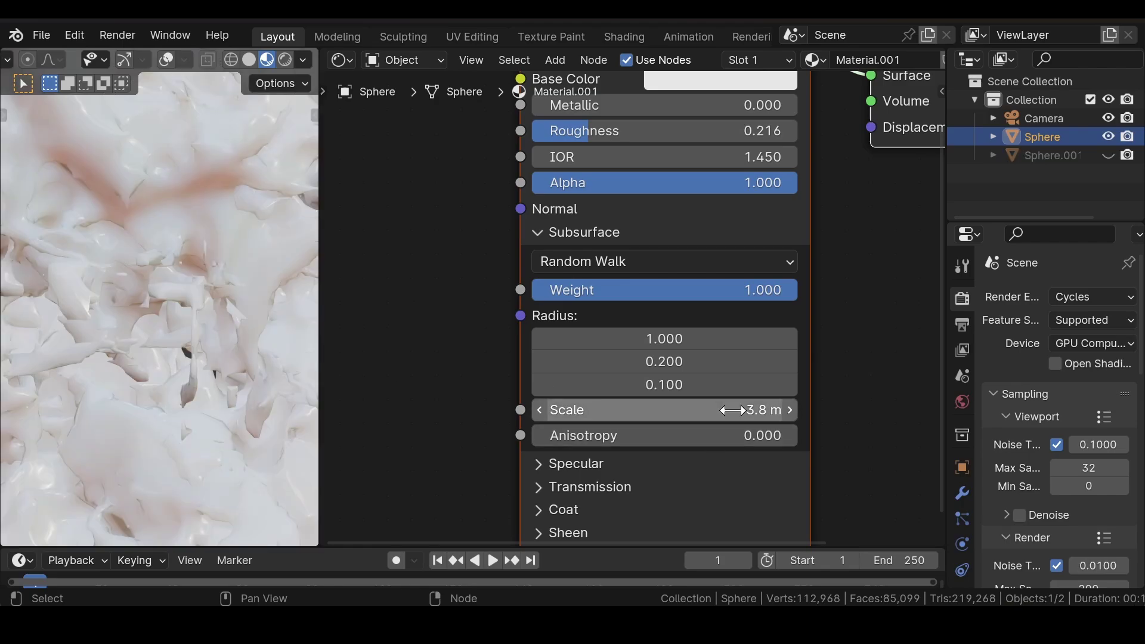
mouse_move(732, 410)
mouse_down()
mouse_move(619, 410)
mouse_move(848, 411)
mouse_move(703, 410)
mouse_move(744, 410)
mouse_up()
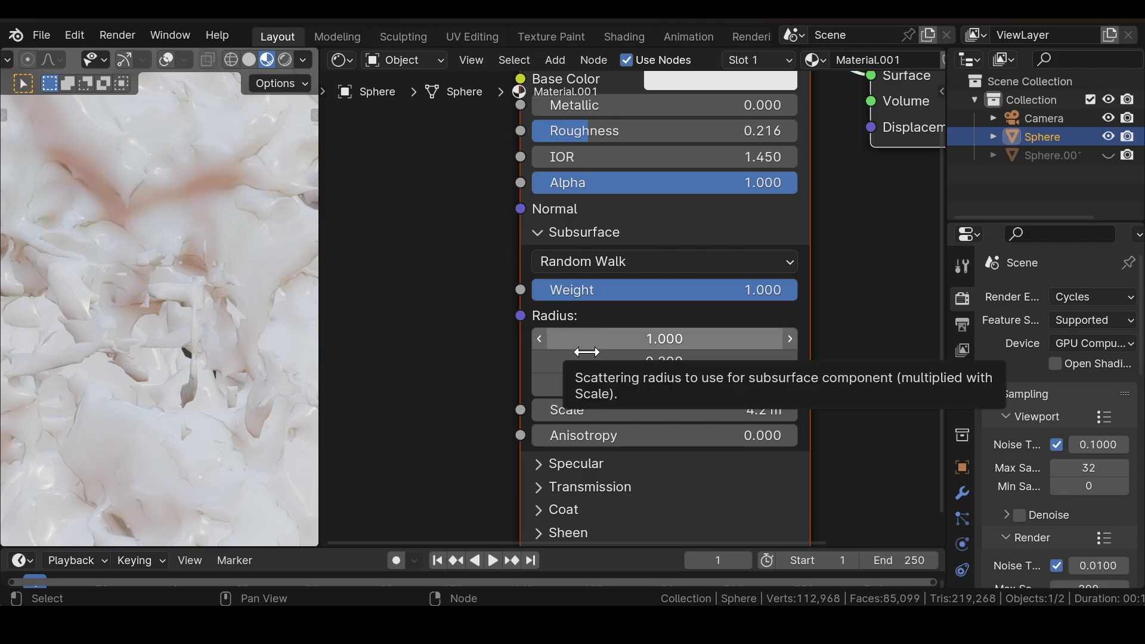
mouse_move(644, 361)
mouse_down()
mouse_move(739, 362)
mouse_move(632, 361)
mouse_move(680, 361)
mouse_move(633, 360)
mouse_move(656, 362)
mouse_move(633, 338)
mouse_move(650, 339)
mouse_up()
mouse_move(651, 393)
mouse_down()
mouse_move(866, 393)
mouse_move(644, 384)
mouse_move(664, 384)
mouse_up()
scroll(427, 336, down, 2)
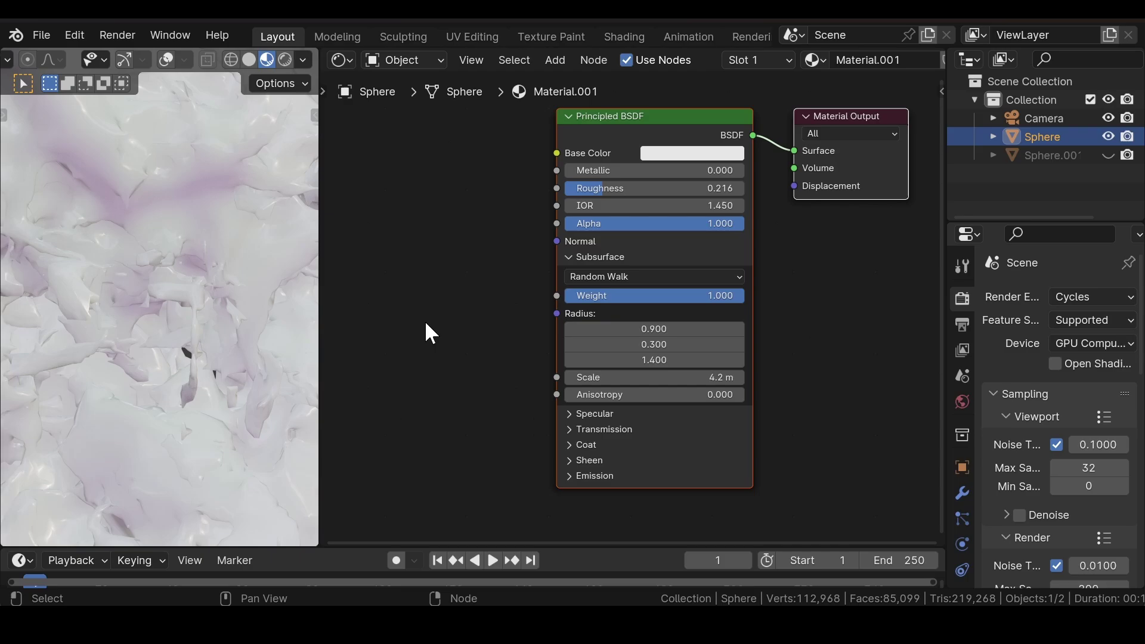
Unhide and select Sphere.001, then give it a new Material.002.
click(1107, 155)
click(1058, 155)
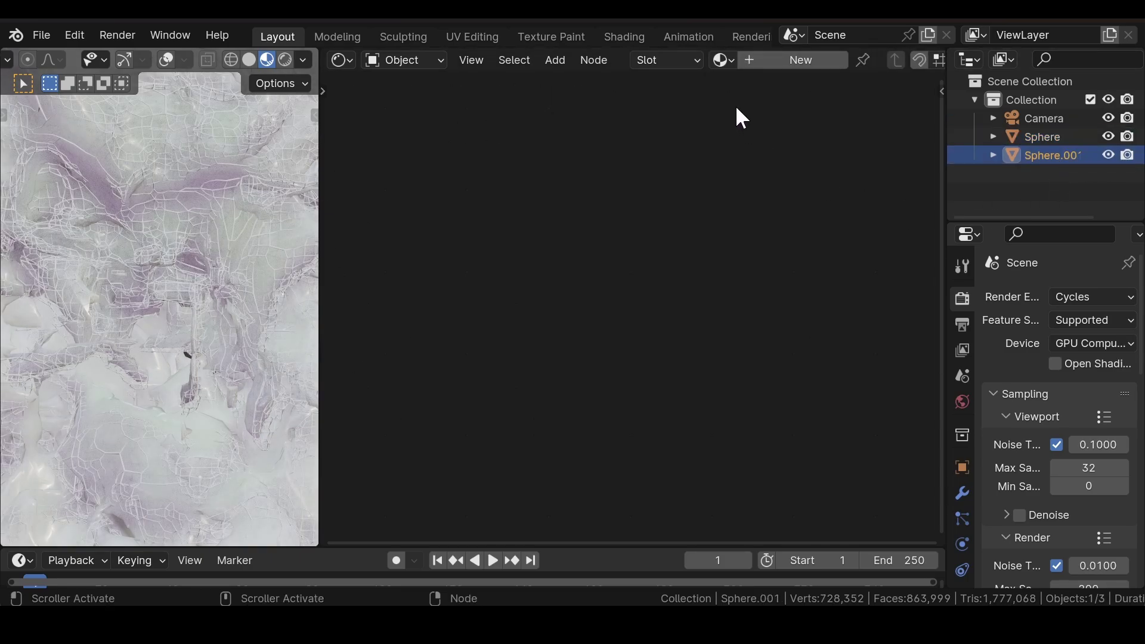
click(785, 59)
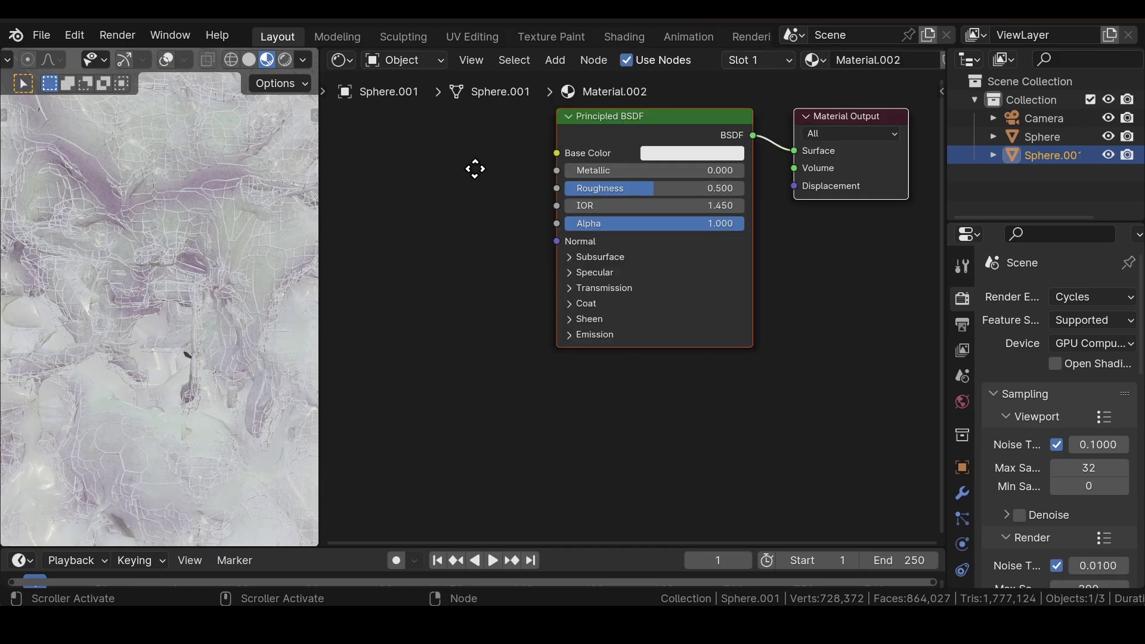
scroll(459, 279, up, 3)
scroll(455, 269, up, 1)
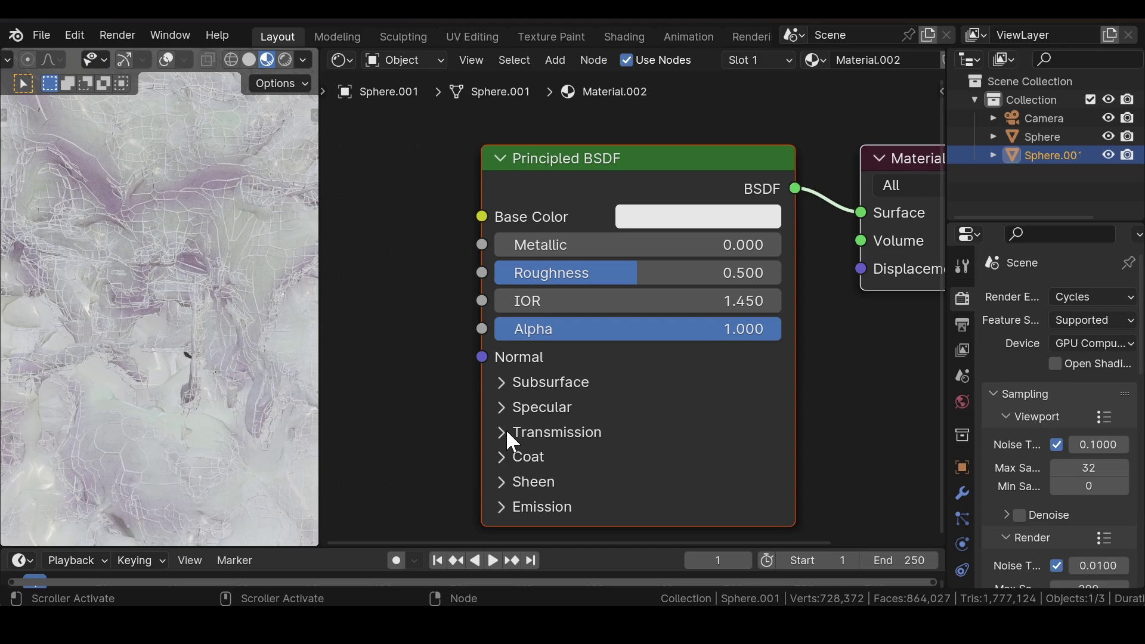
scroll(136, 275, down, 5)
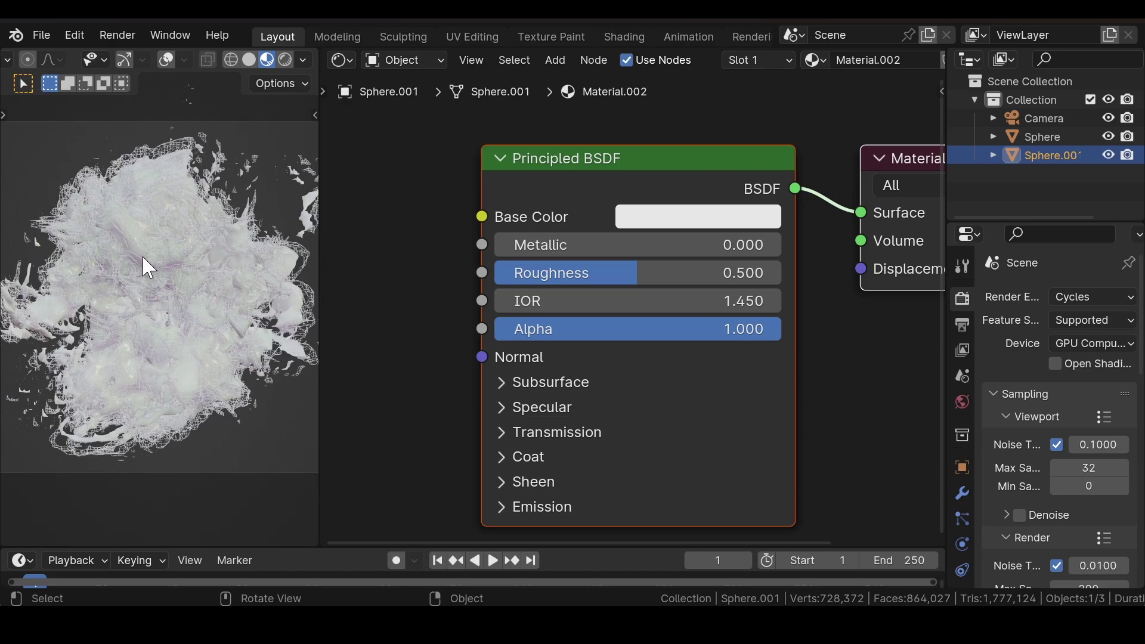
scroll(144, 265, up, 5)
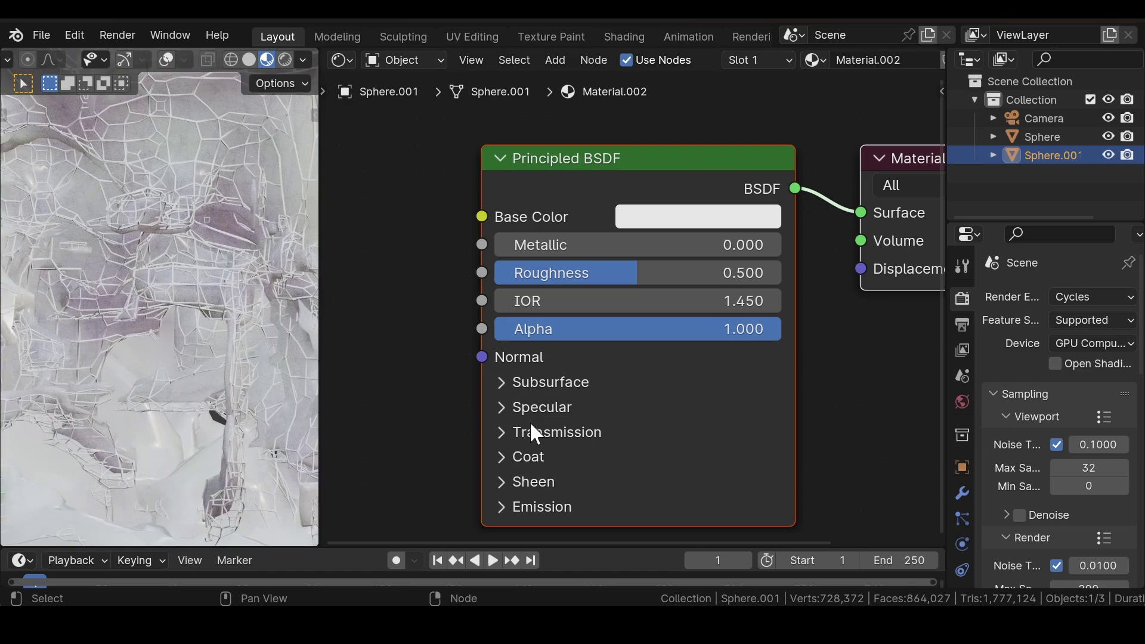
Set Material.002's Transmission weight to 1 and look through the camera.
click(519, 433)
middle_drag(510, 359, 512, 267)
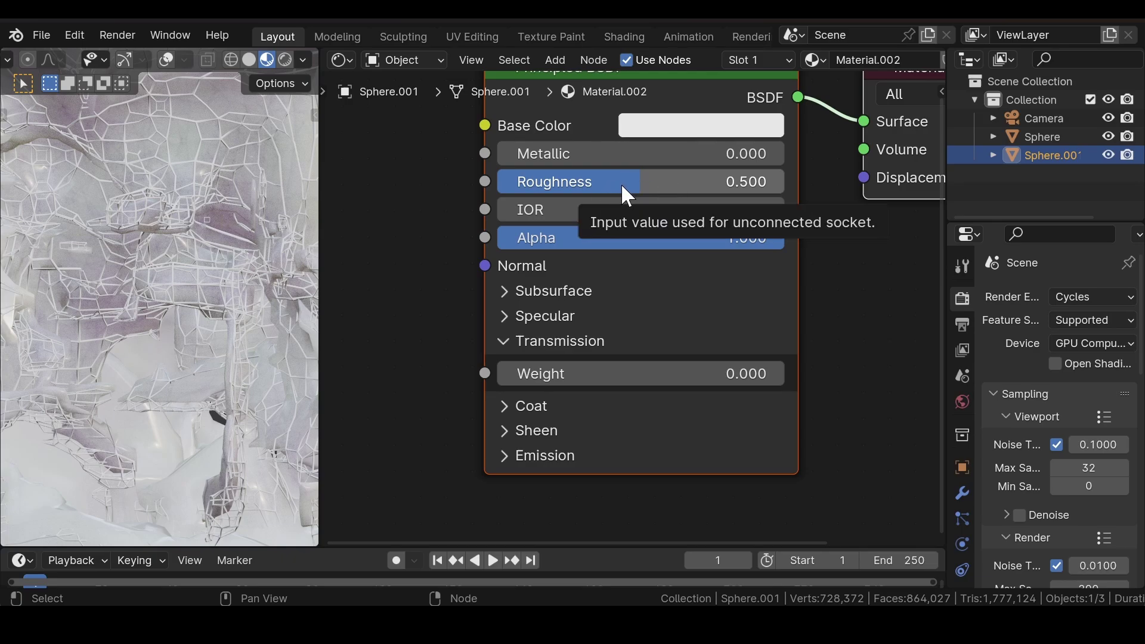
click(591, 370)
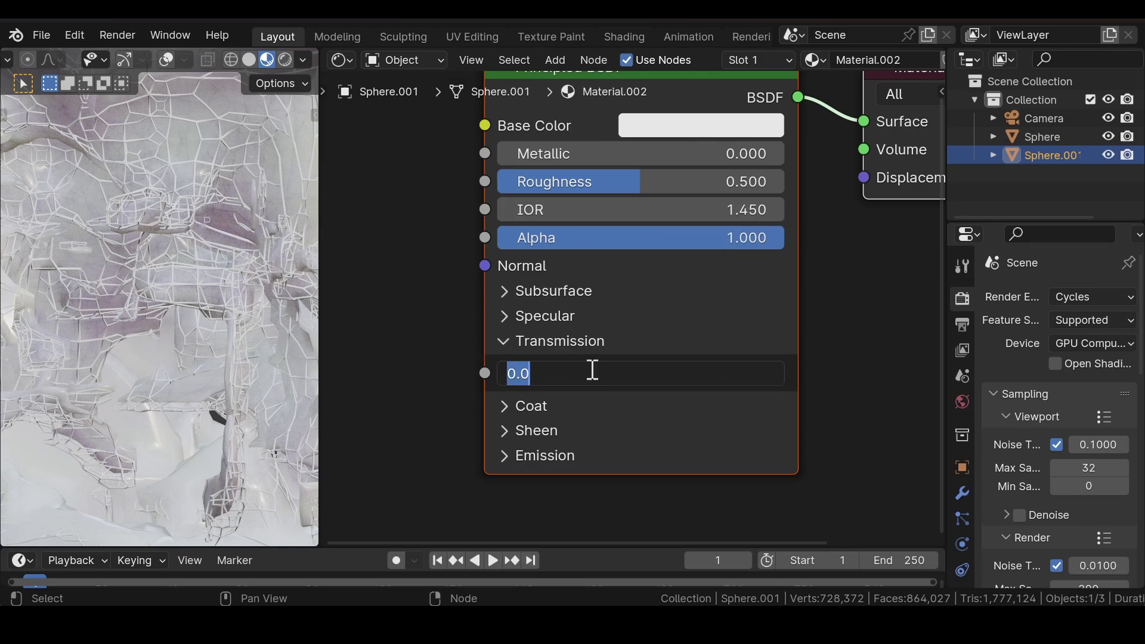
text(1)
key(Return)
scroll(180, 302, up, 5)
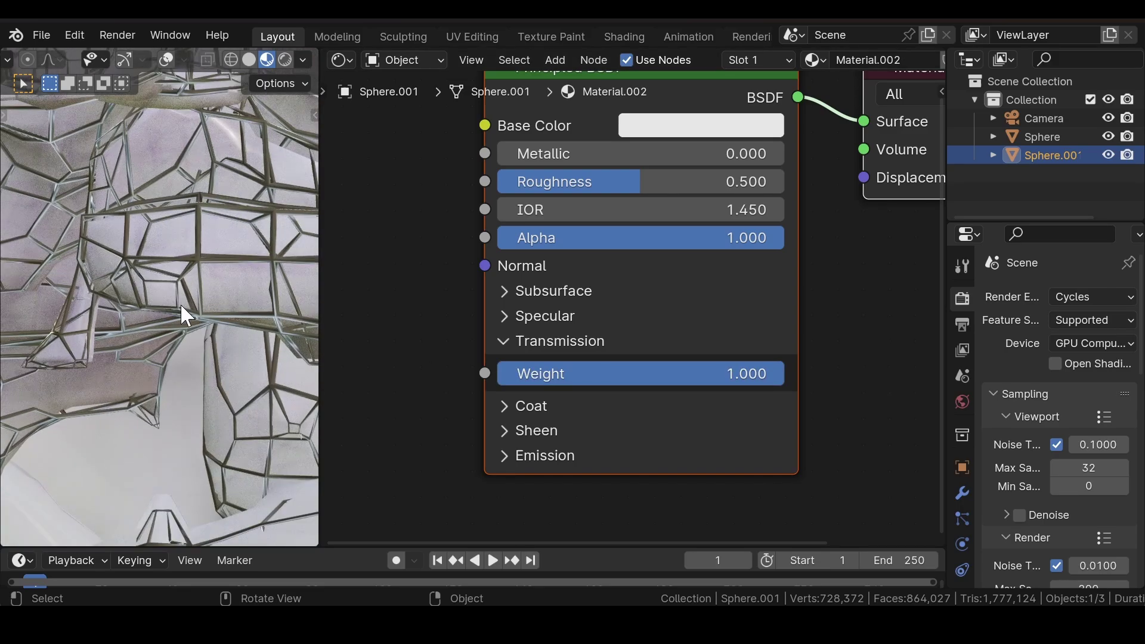
scroll(178, 285, down, 6)
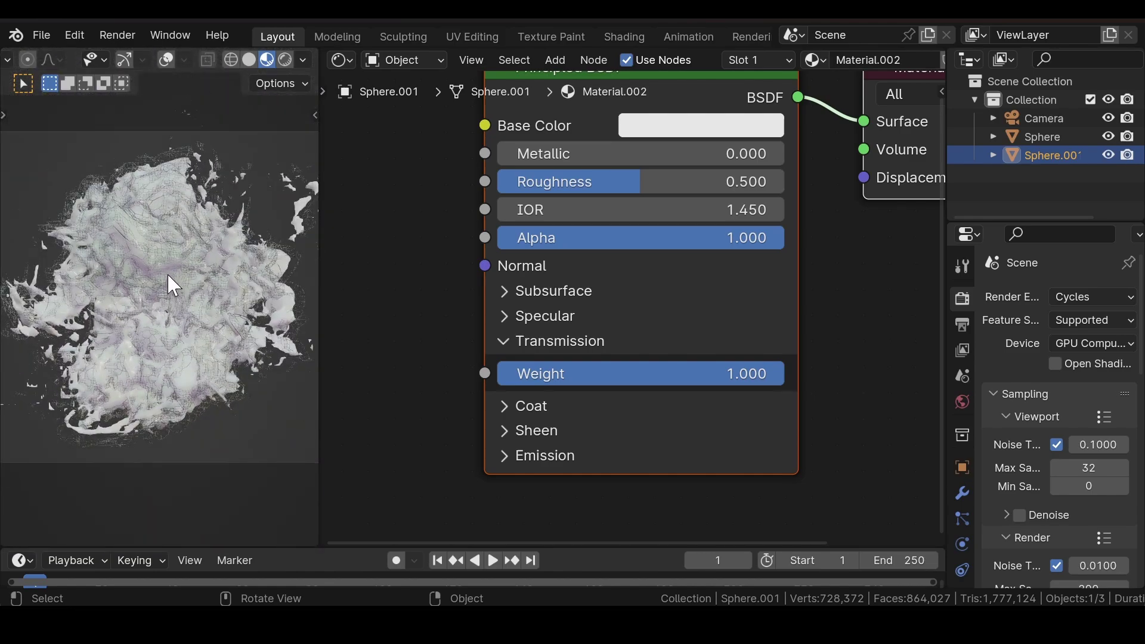
key(KP_0)
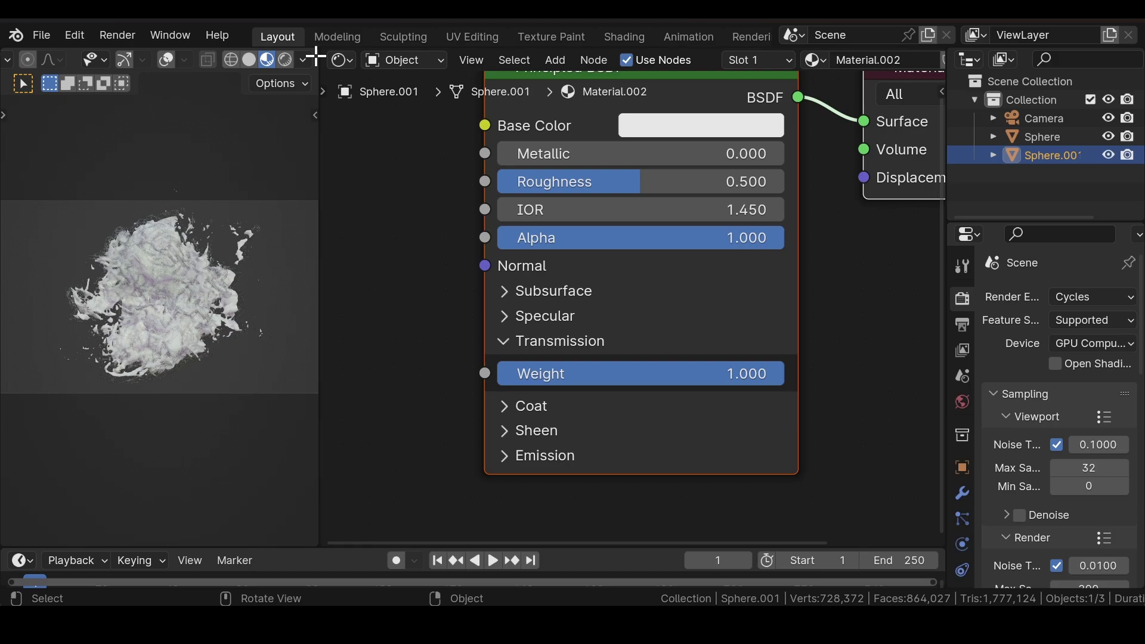
Merge the Shader Editor into the 3D view and enable Scene World and Scene Lights.
drag(315, 58, 453, 66)
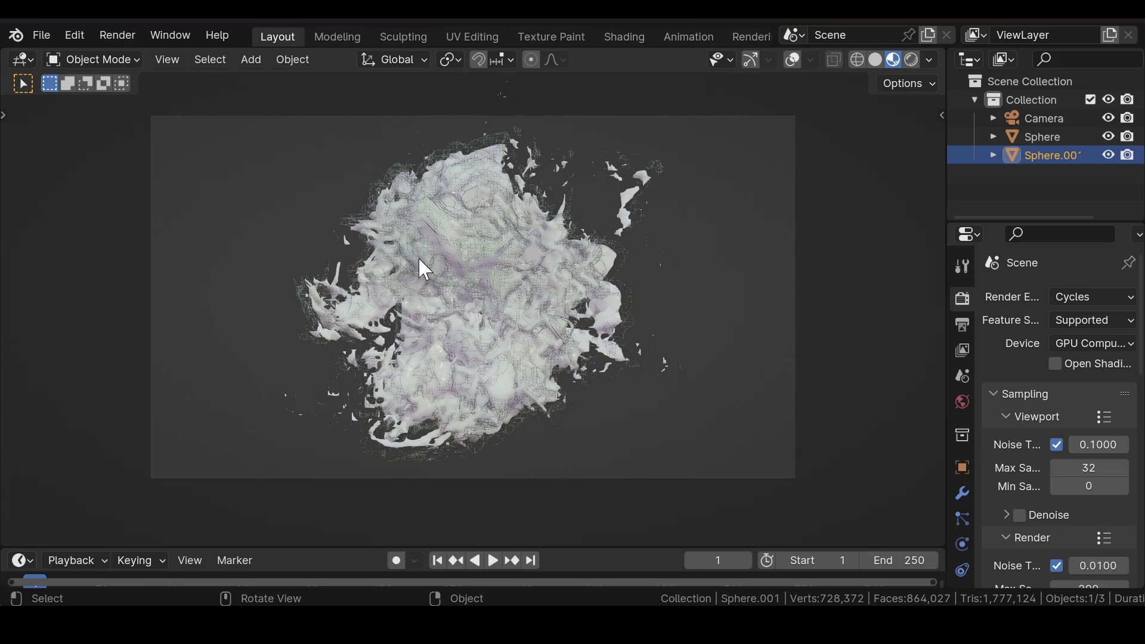
key(Home)
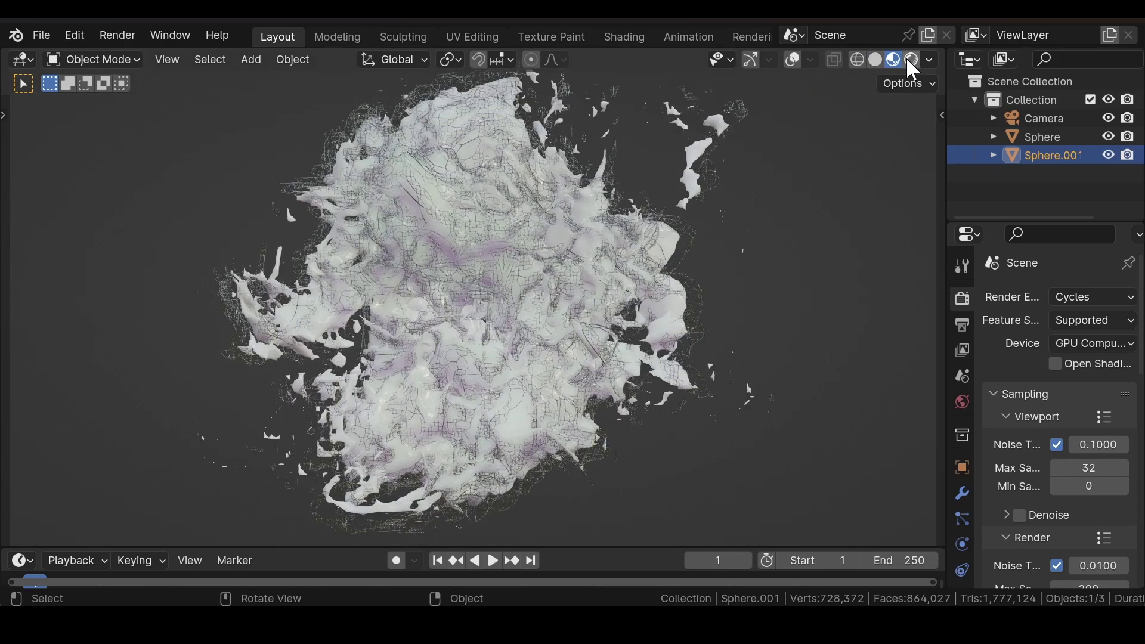
click(929, 59)
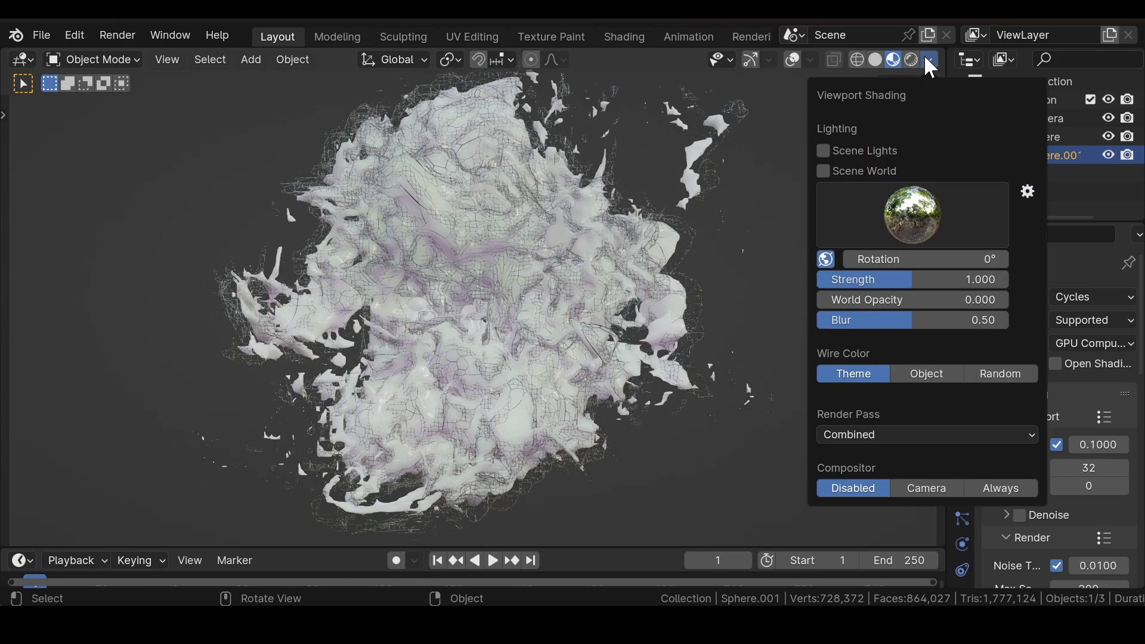
click(826, 172)
click(826, 150)
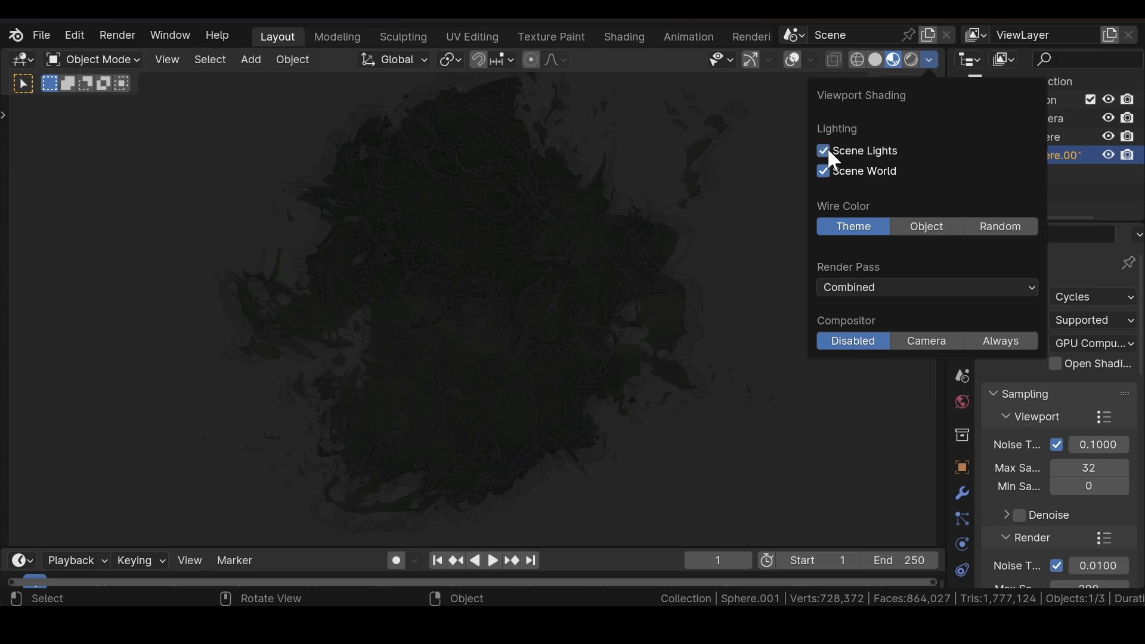
click(962, 403)
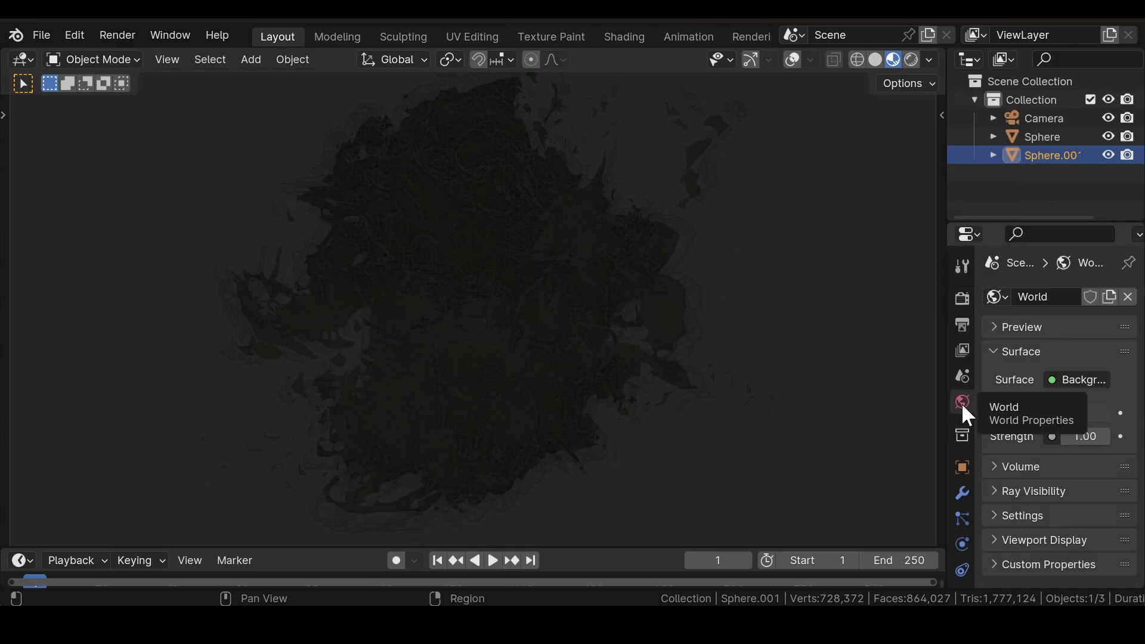
click(1085, 414)
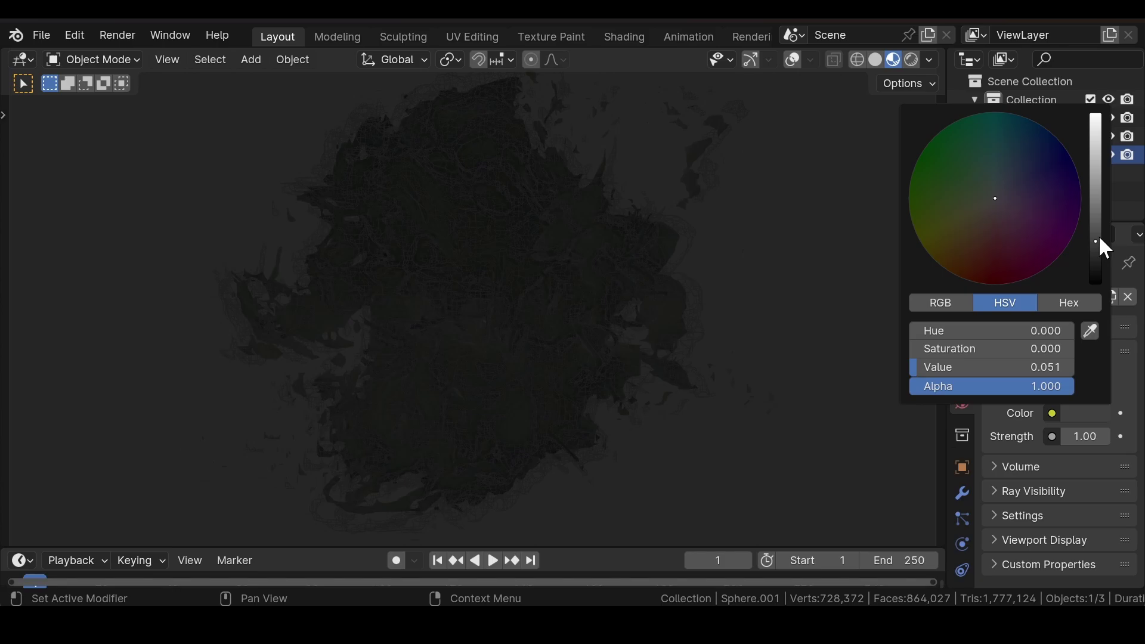
drag(1100, 239, 1097, 288)
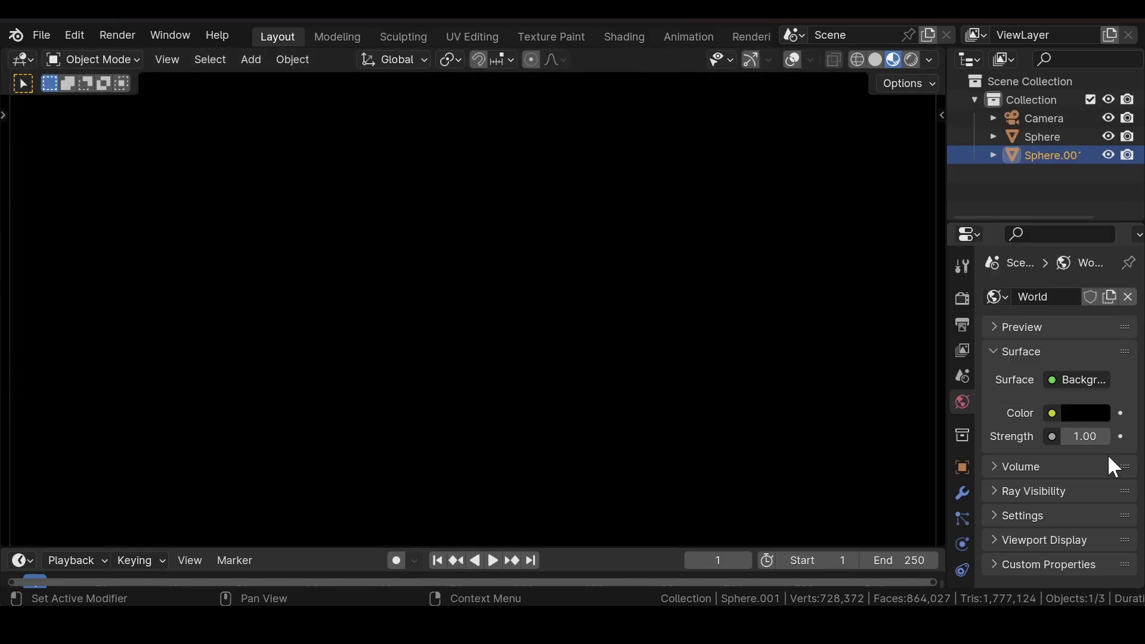
click(1023, 467)
scroll(1020, 435, down, 1)
click(1062, 470)
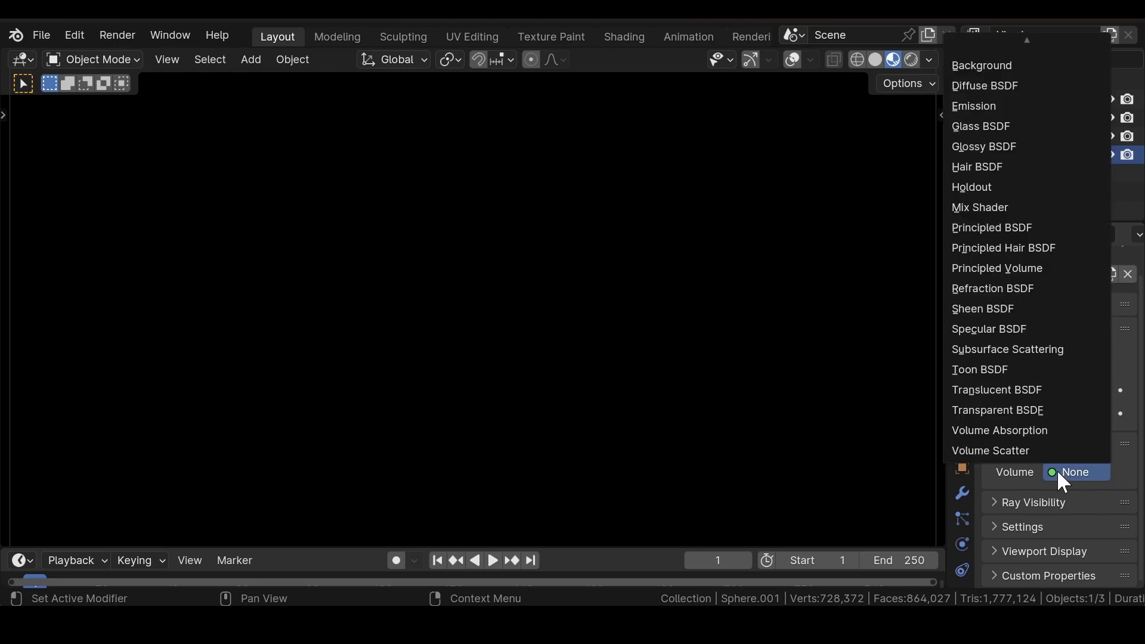
click(1006, 450)
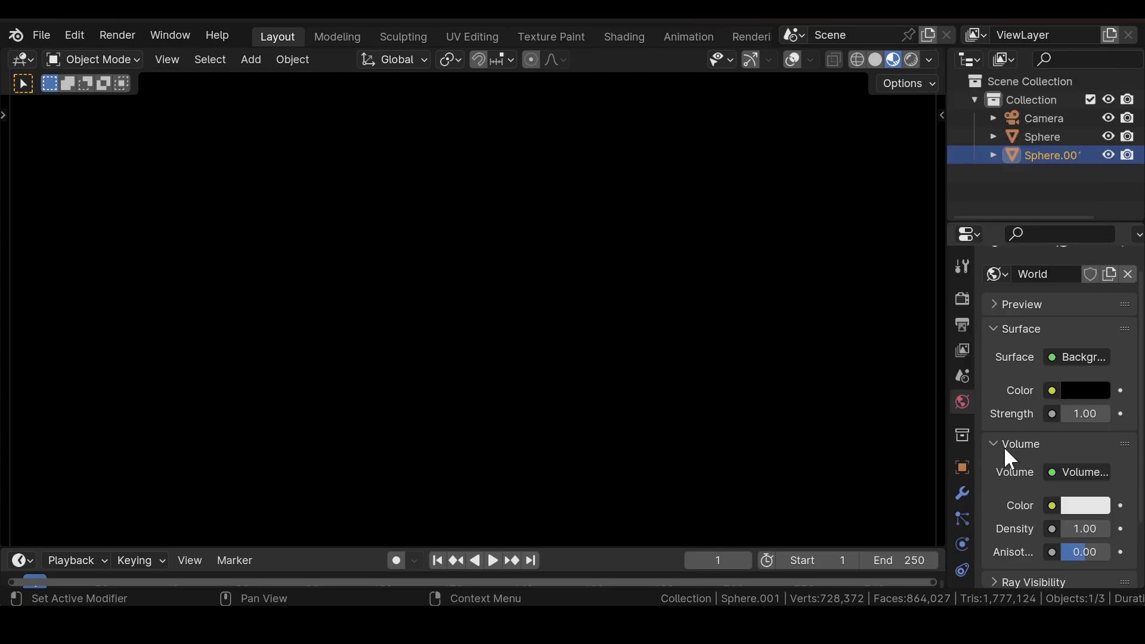
scroll(1007, 456, down, 3)
click(1083, 451)
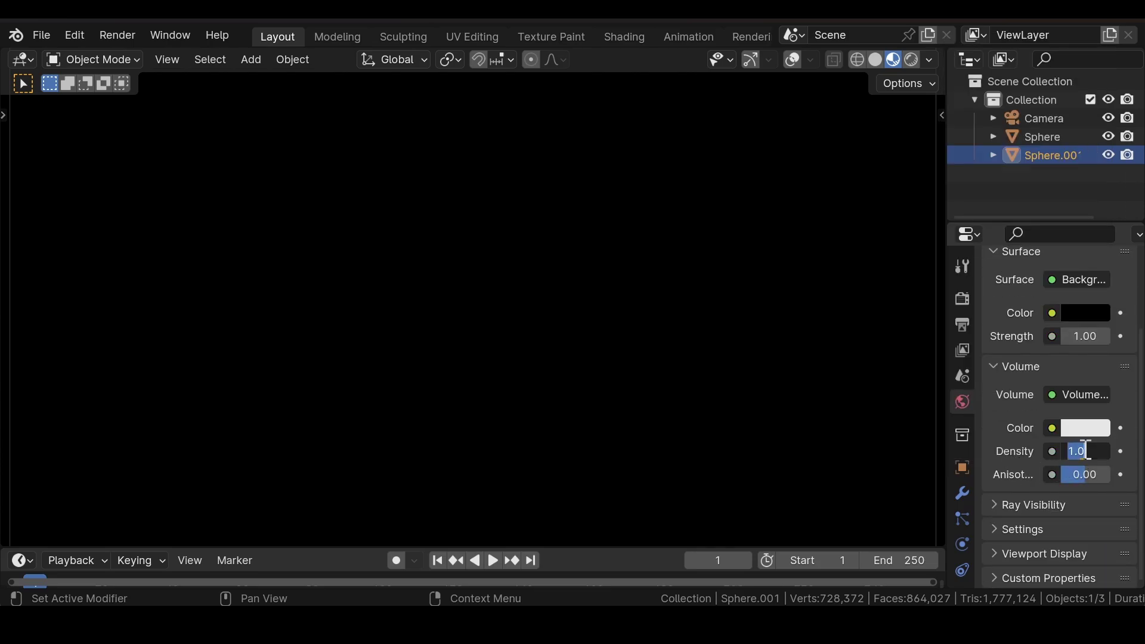
text(0.1)
key(Return)
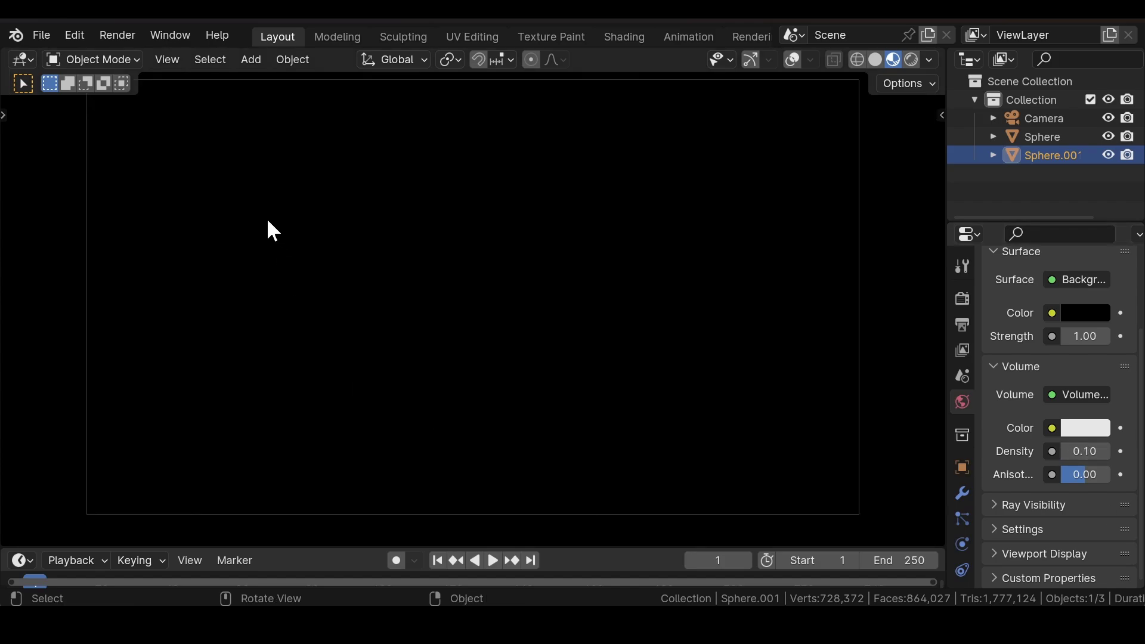
scroll(274, 230, down, 4)
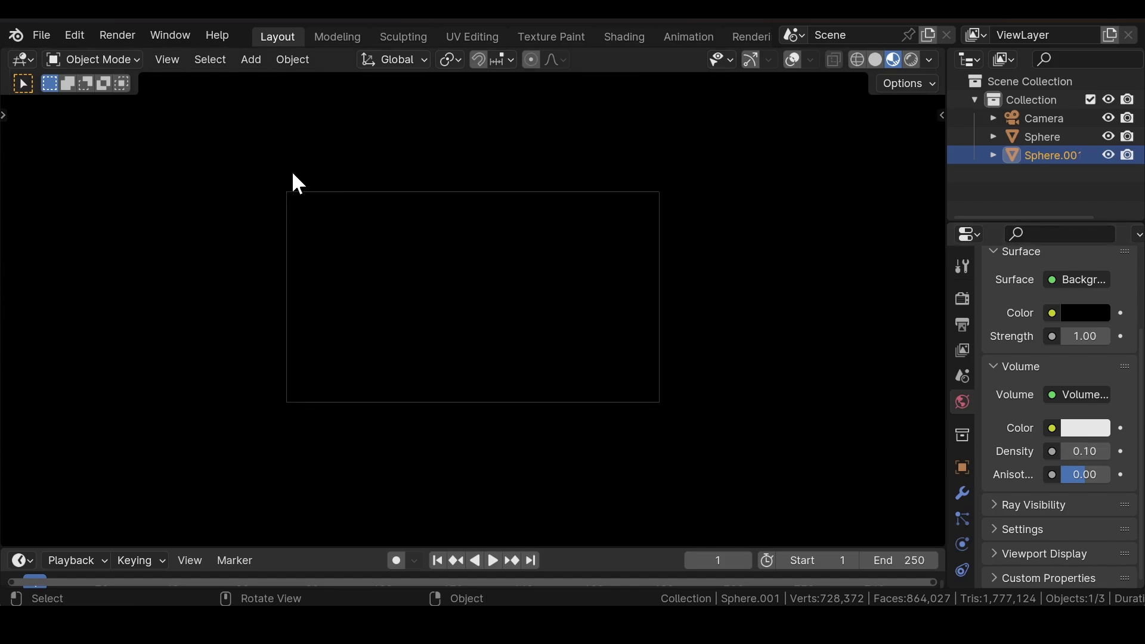
scroll(241, 223, up, 2)
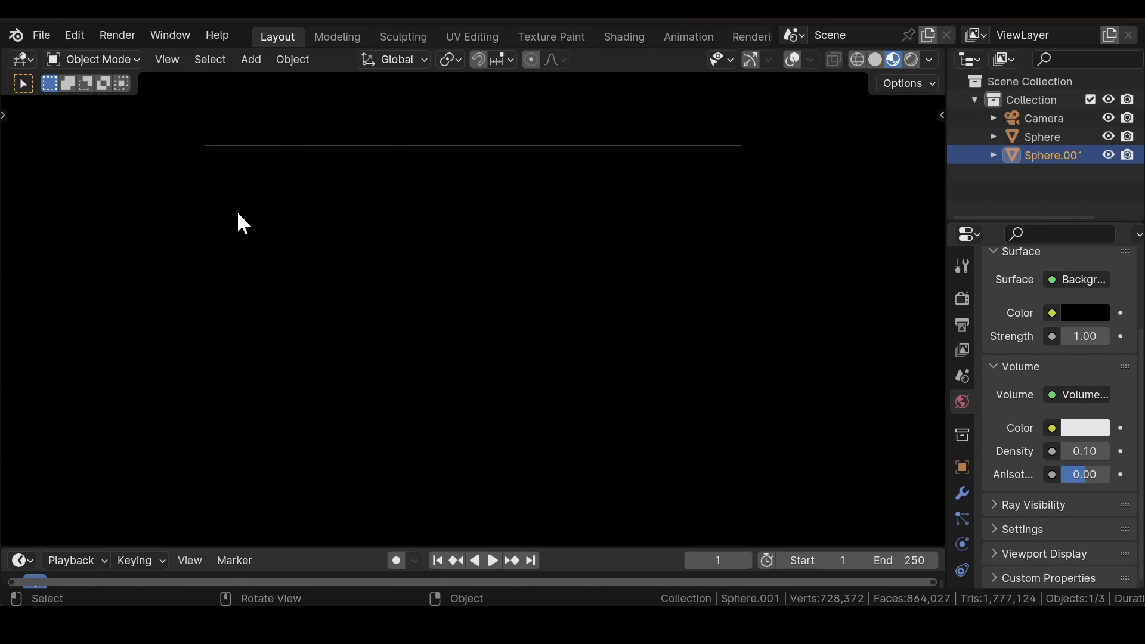
scroll(211, 173, down, 1)
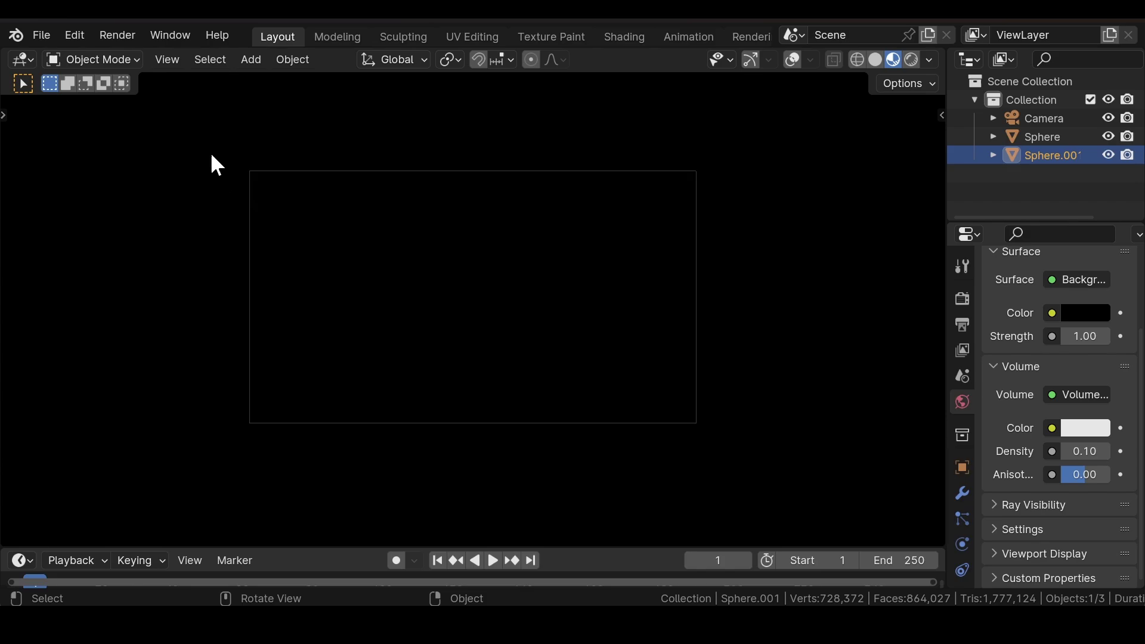
Add an area light, show overlays and gizmos, and raise the light along Z.
key(shift+a)
mouse_move(127, 366)
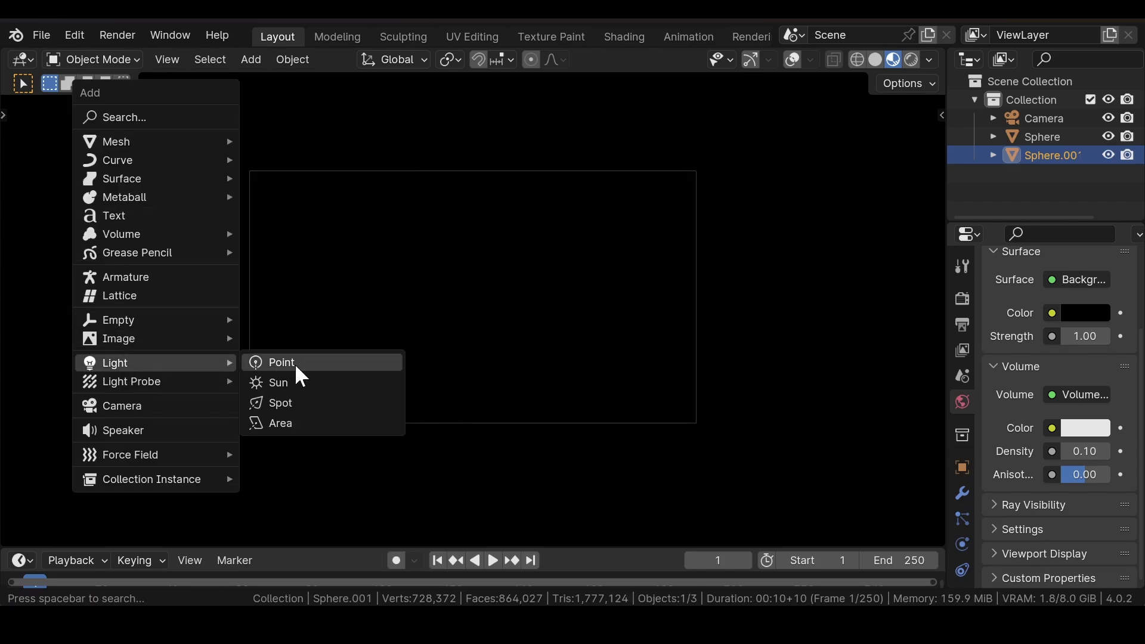
click(312, 434)
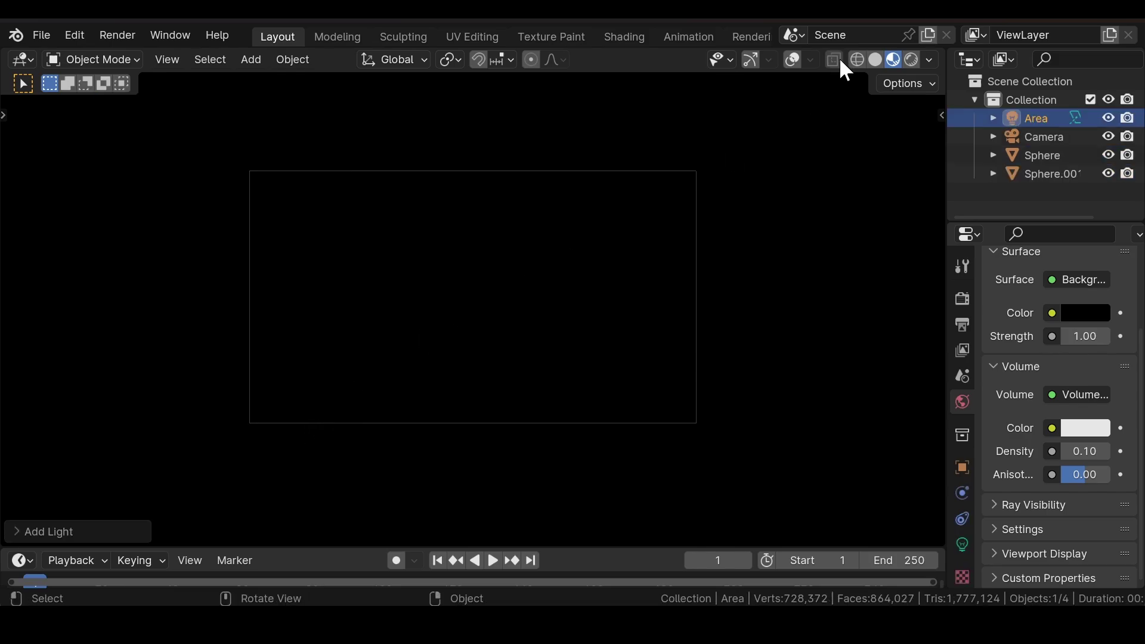
click(793, 61)
click(753, 65)
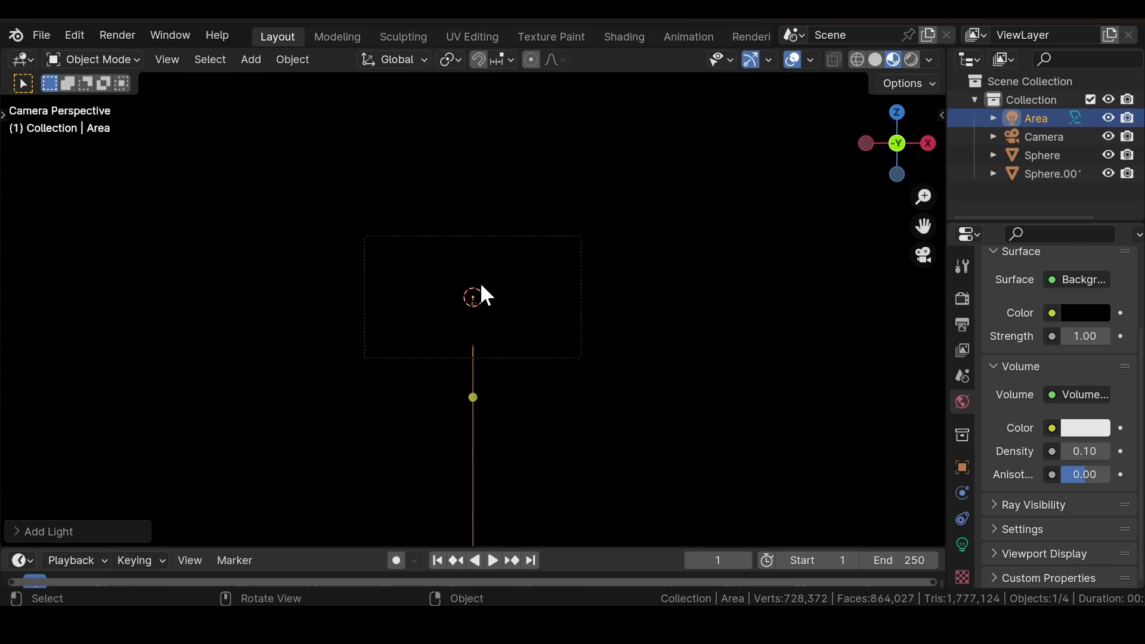
key(g)
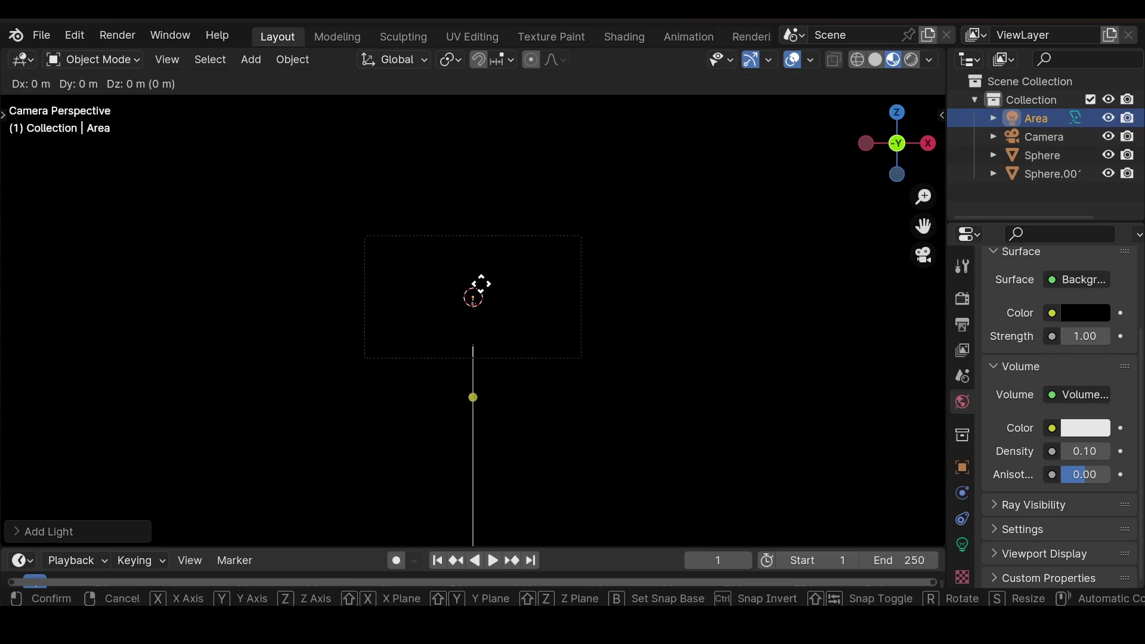
key(z)
click(503, 159)
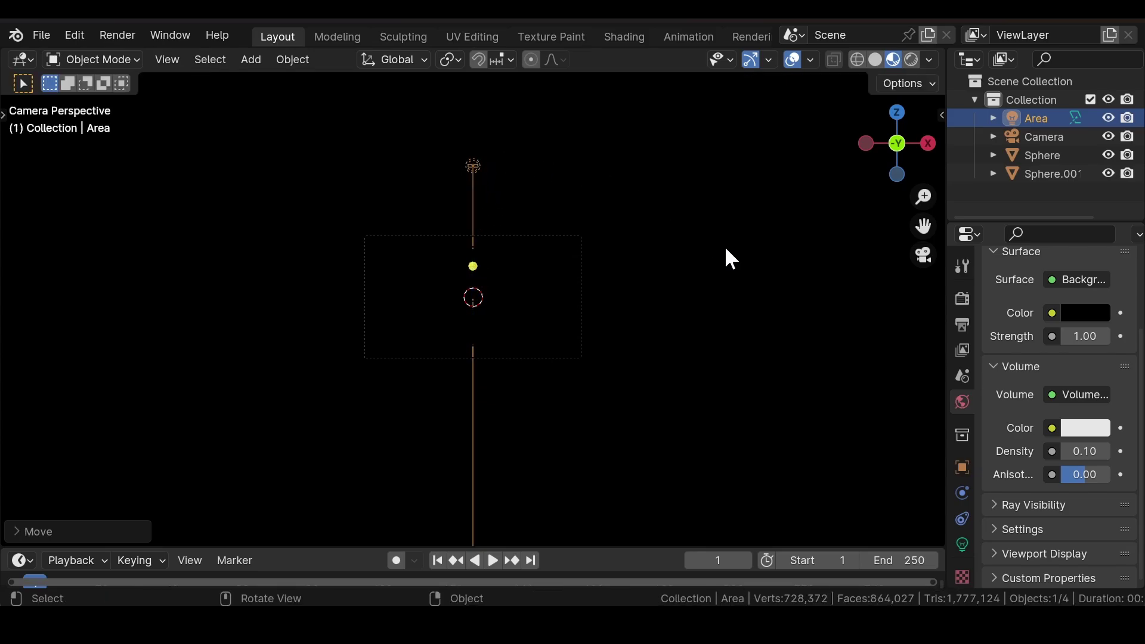
Set the area light's power to 1000 W.
click(963, 544)
click(1076, 325)
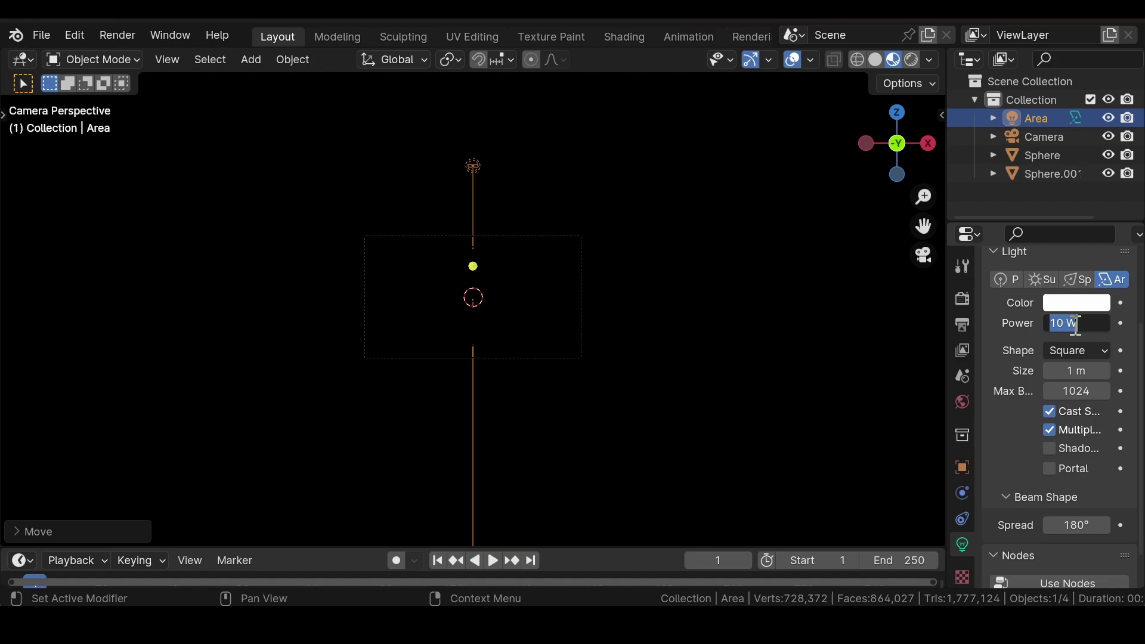
text(11)
key(BackSpace)
text(000)
key(Return)
scroll(535, 188, up, 5)
scroll(546, 253, down, 3)
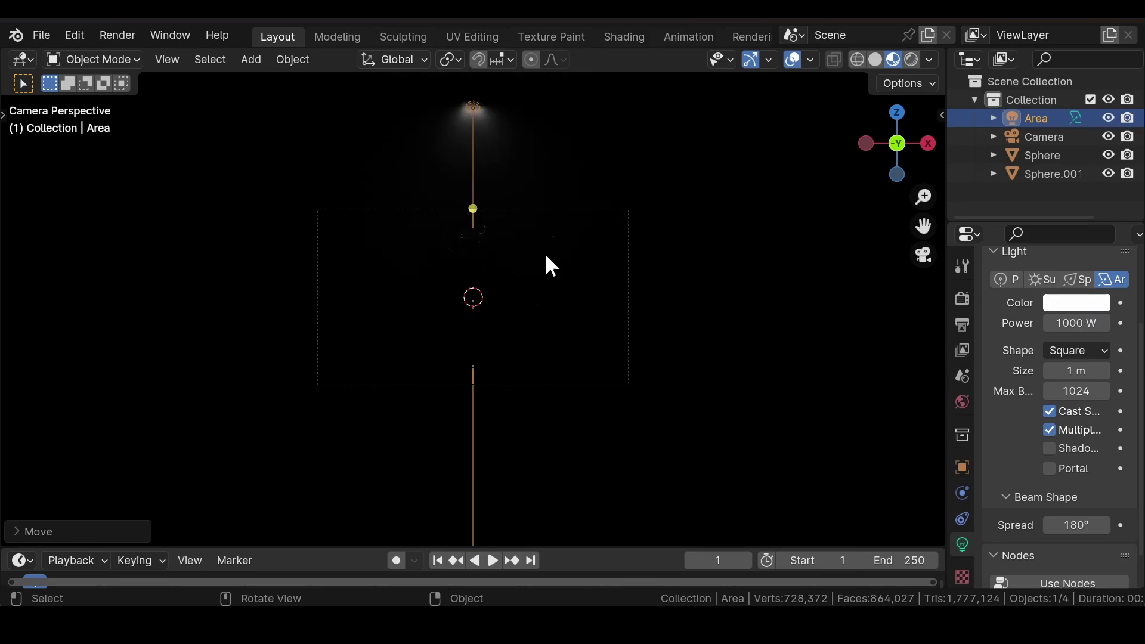
Make the area light a disk about 13 m across.
click(1081, 351)
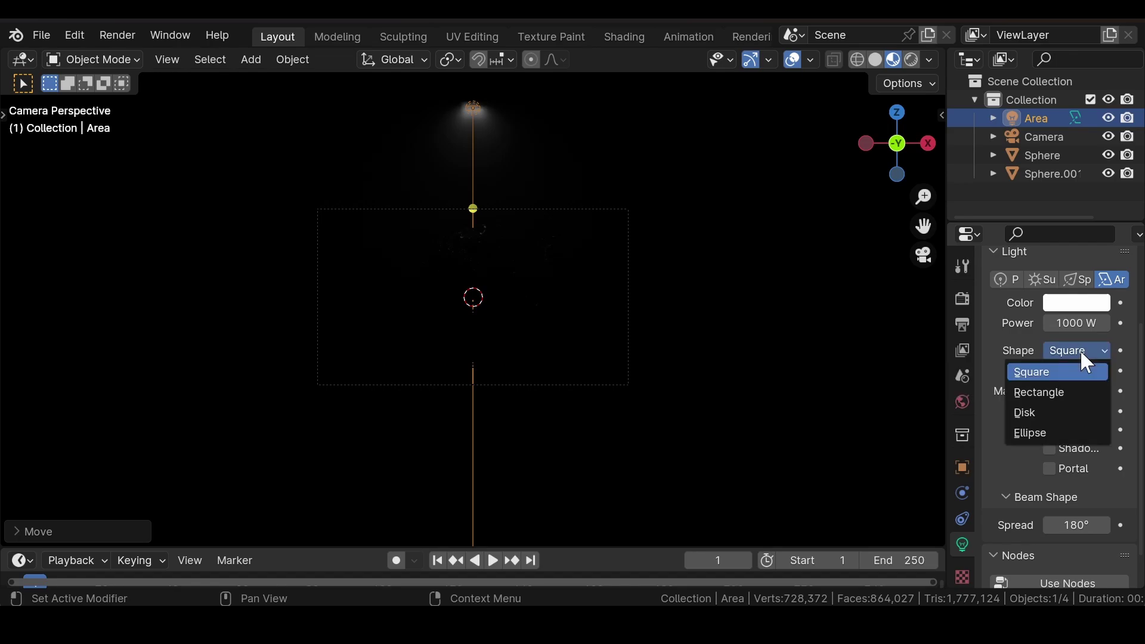
click(1054, 414)
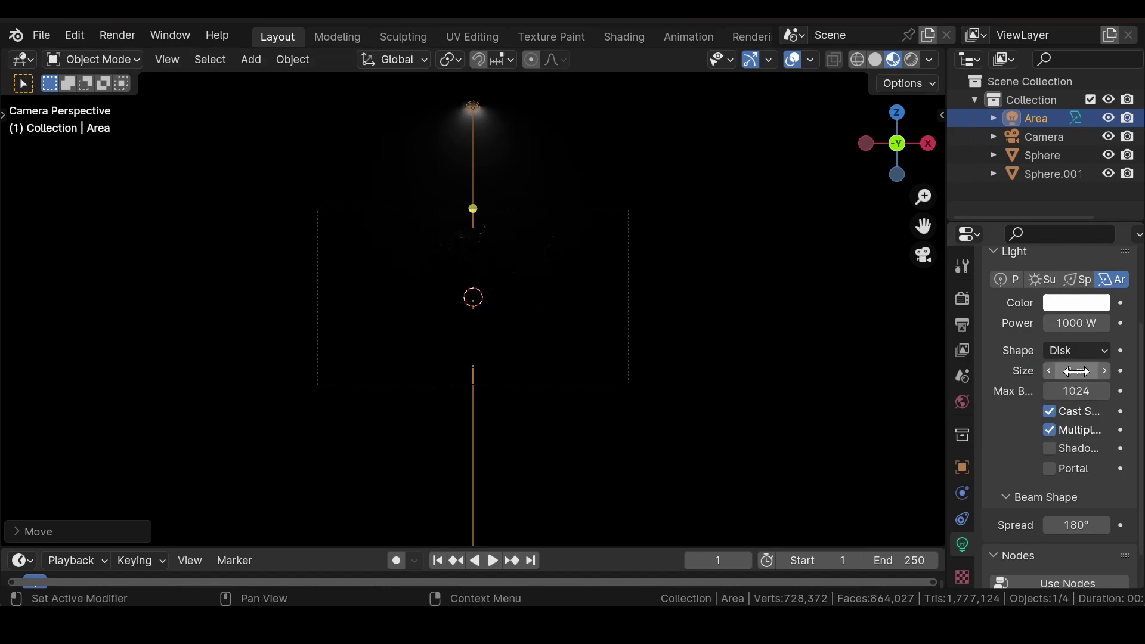
drag(1076, 371, 1144, 371)
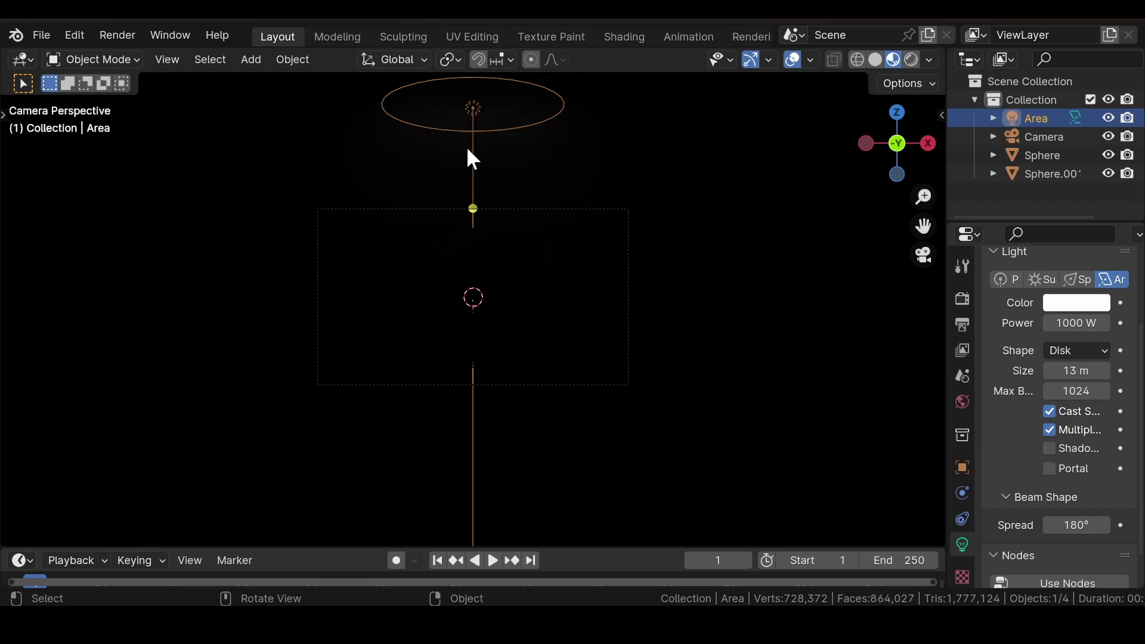
Lower the light about 4 m, save organic alien render.blend, and preview rendered.
key(g)
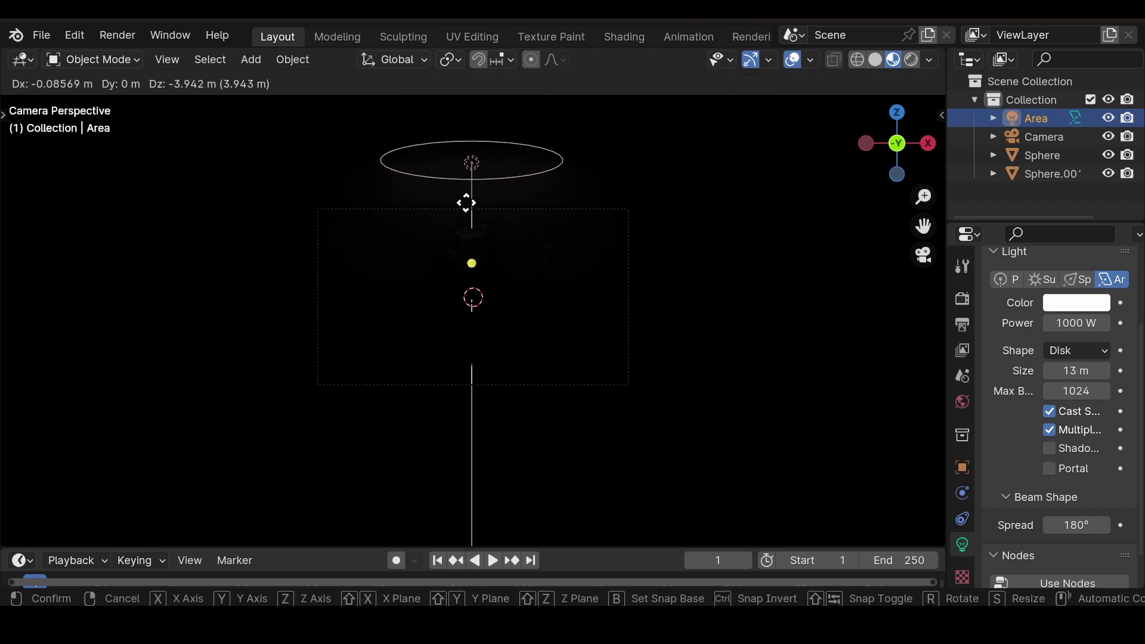
click(471, 203)
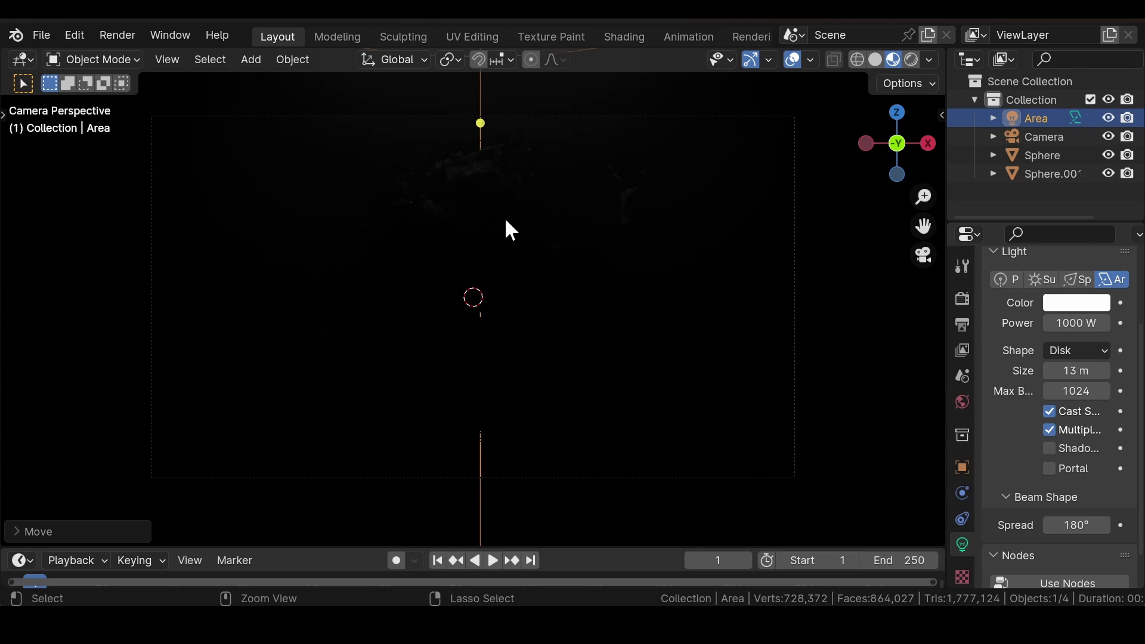
key(ctrl+s)
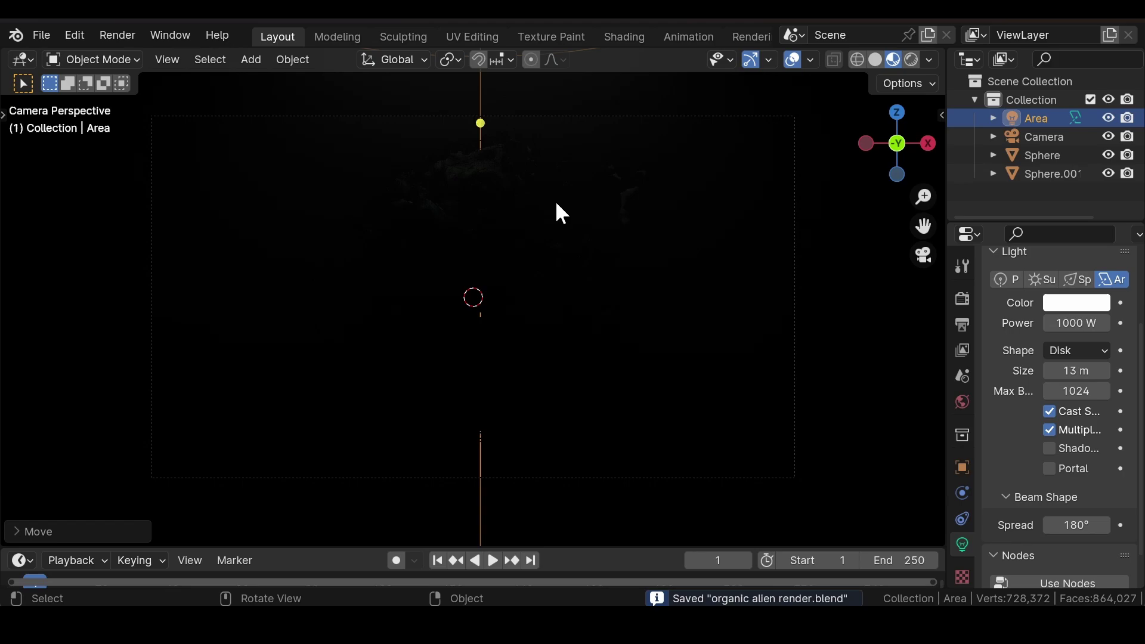
click(912, 60)
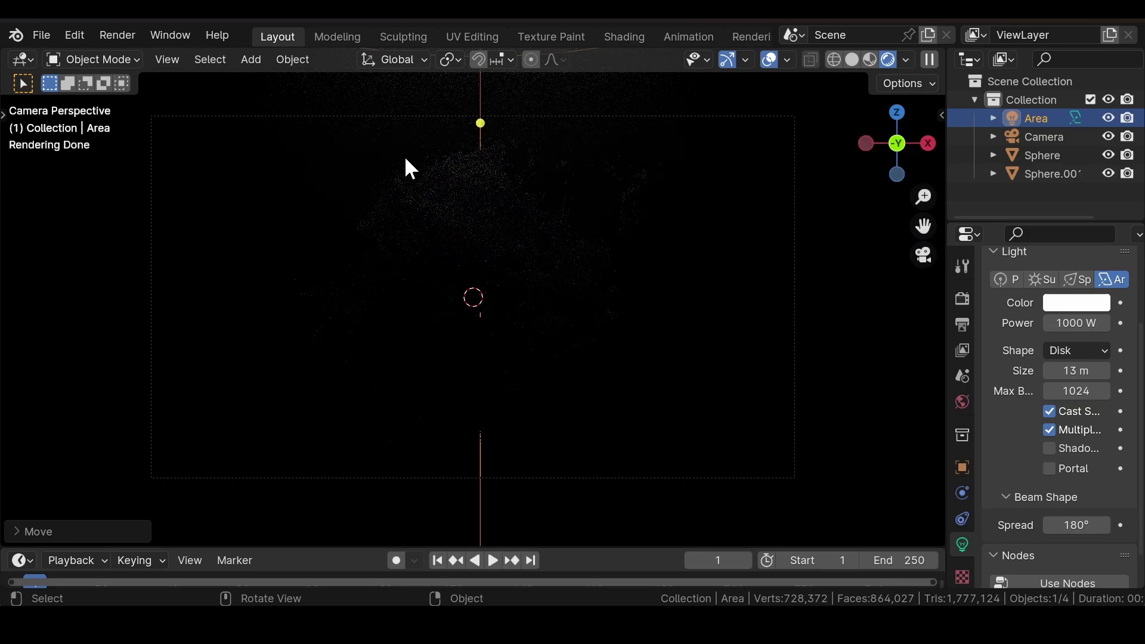
scroll(424, 162, down, 2)
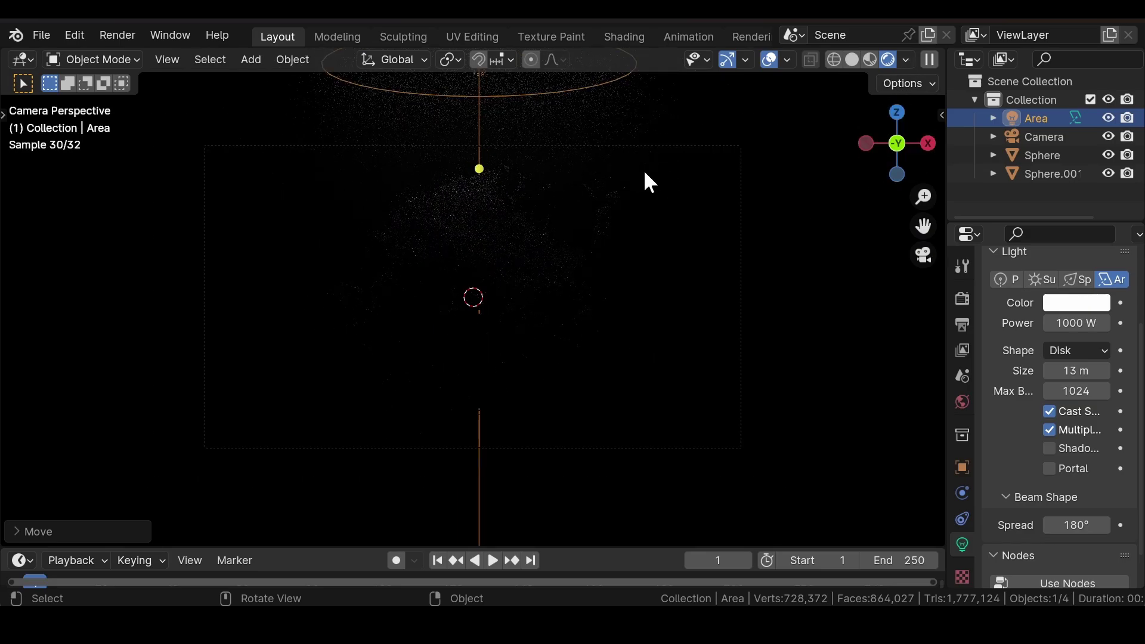
Return to solid shading and raise the light's power to 2000 W.
click(854, 59)
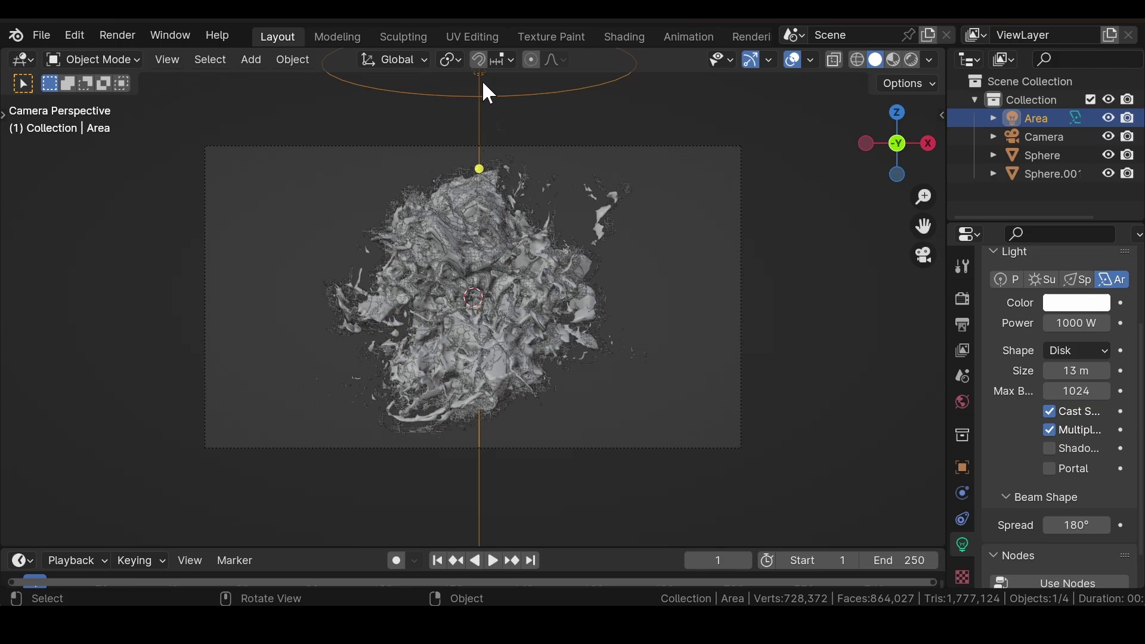
drag(1077, 323, 1085, 323)
click(1075, 326)
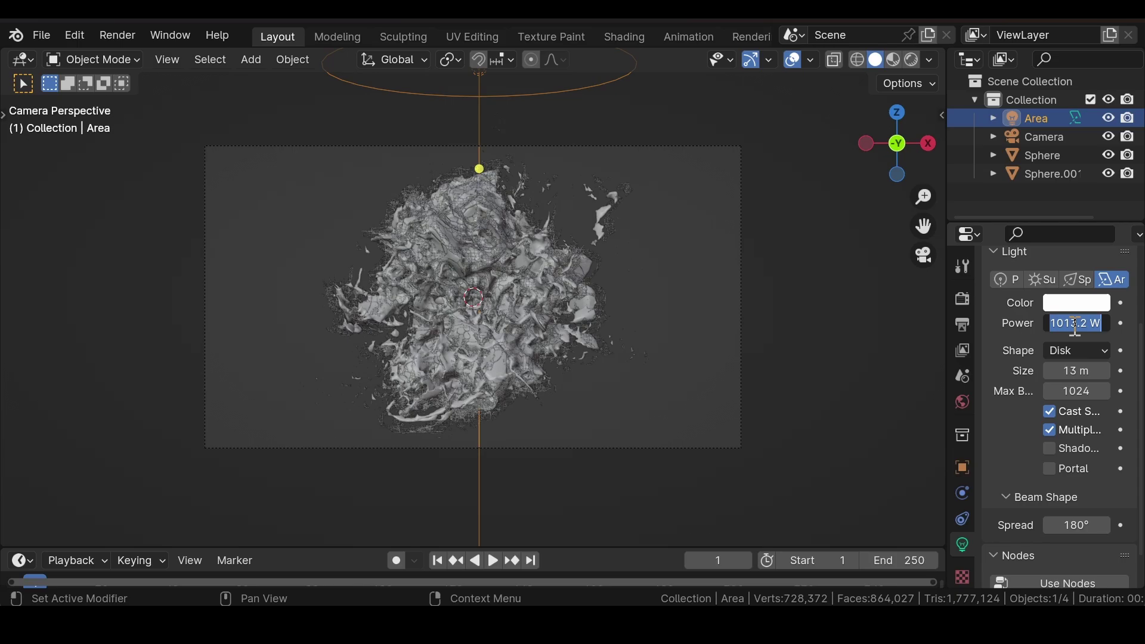
text(22)
key(BackSpace)
text(000)
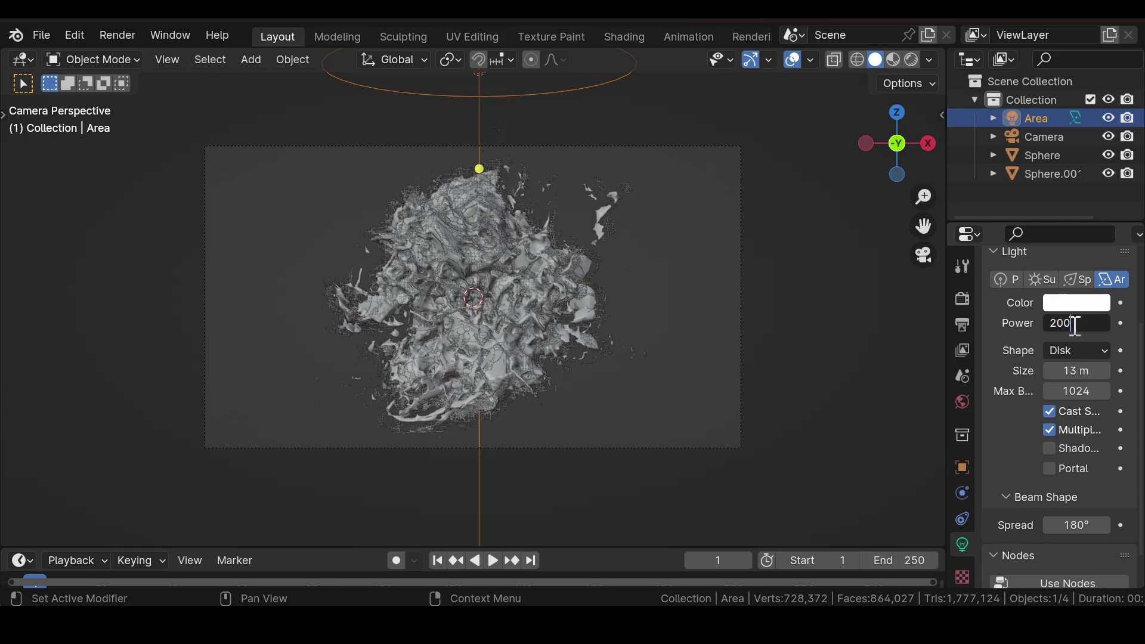
key(Return)
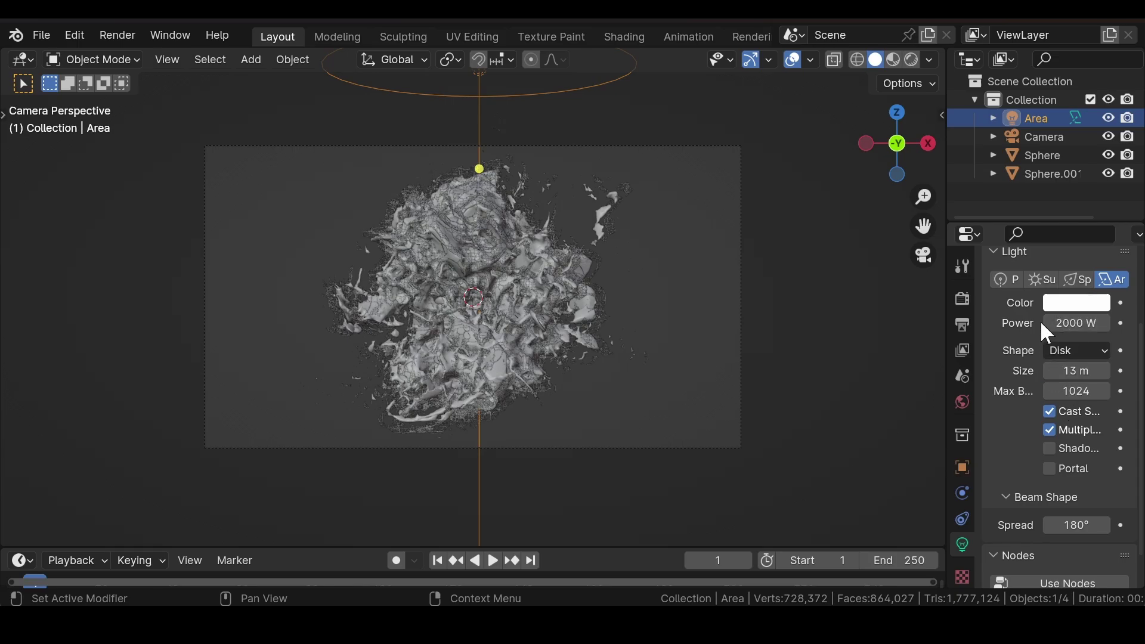
scroll(1041, 317, up, 4)
Tint the area light pale blue.
click(1076, 403)
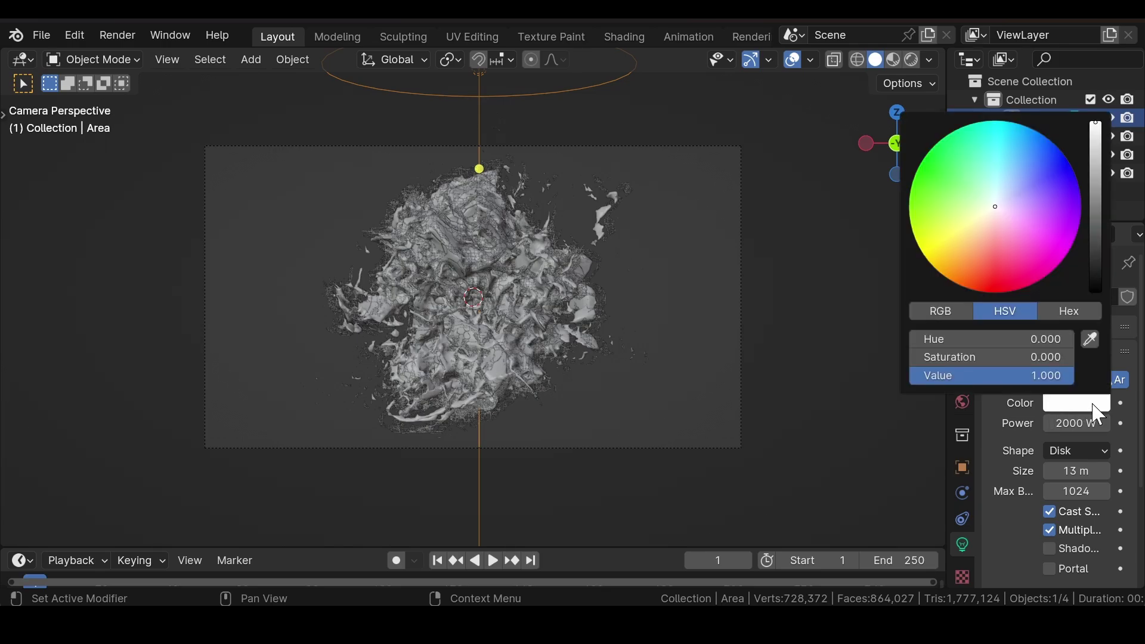
click(1011, 178)
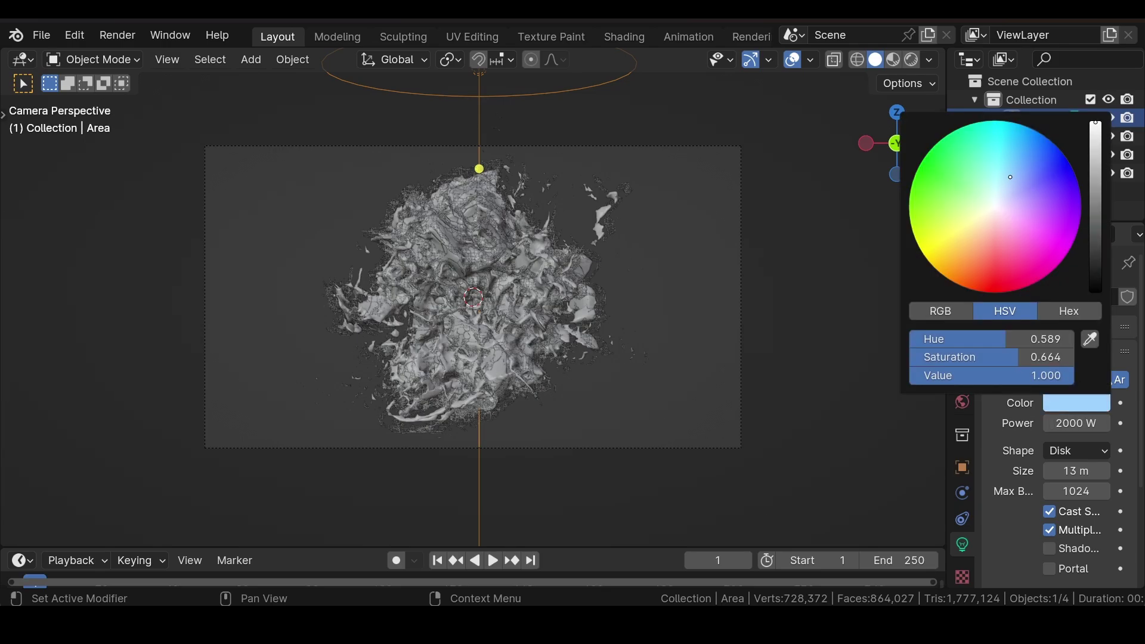
drag(1010, 177, 1012, 177)
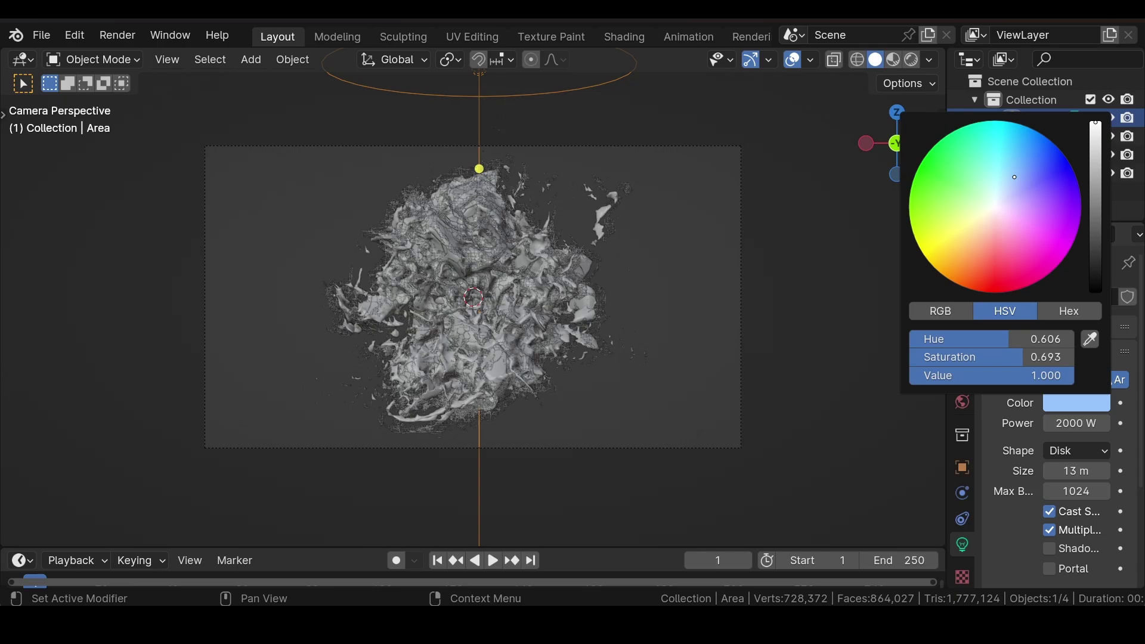
scroll(608, 250, up, 5)
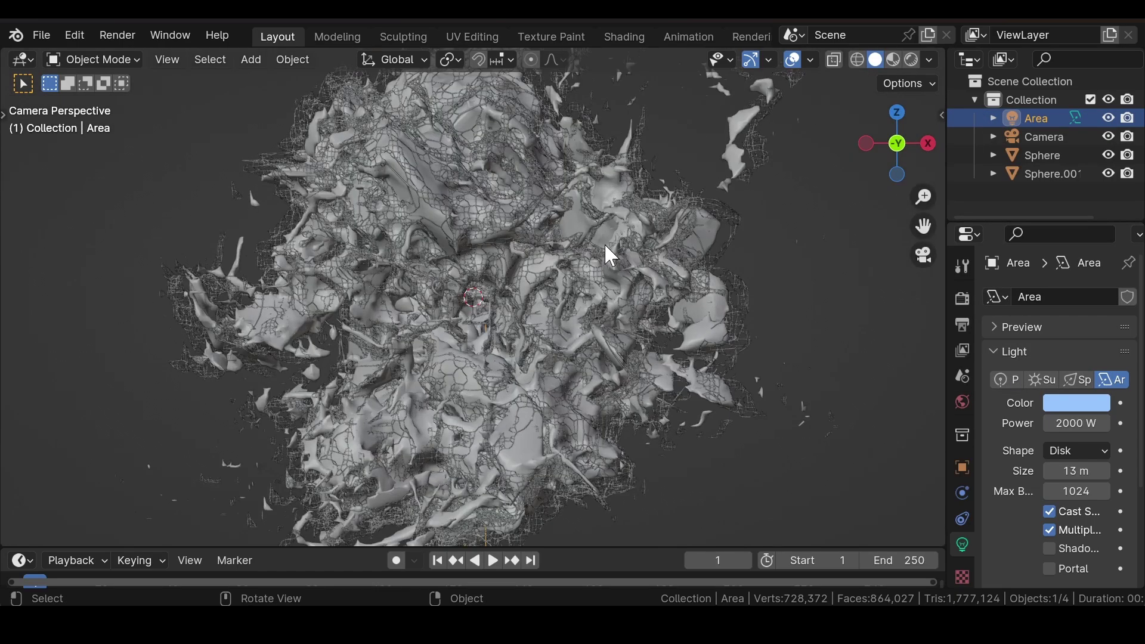
scroll(608, 247, down, 5)
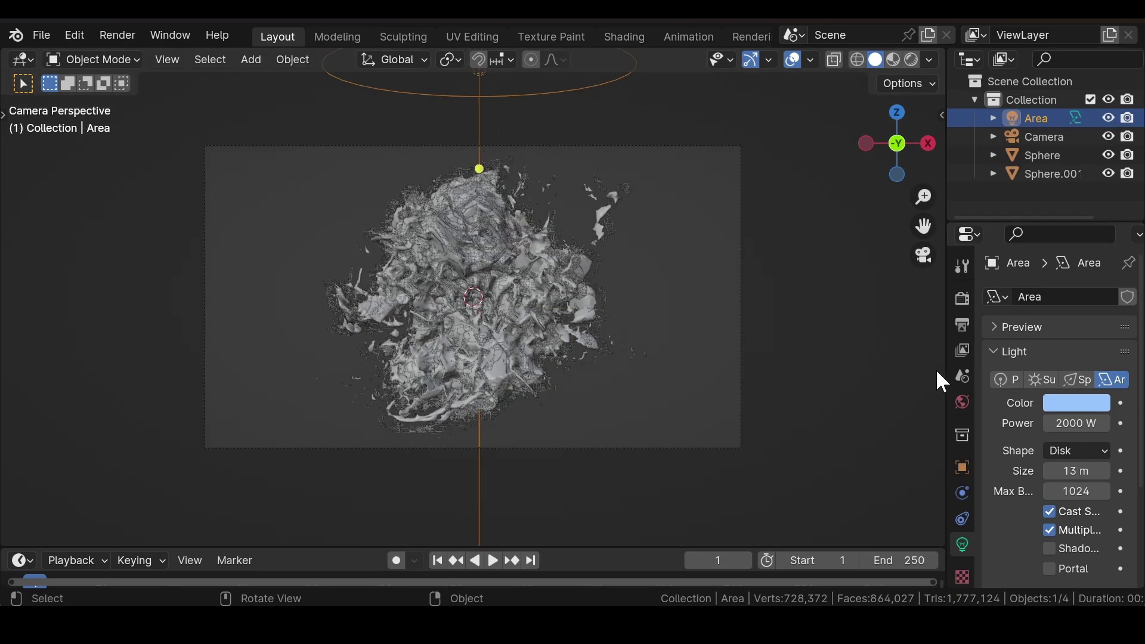
Set the world fog density to 0.02.
click(963, 398)
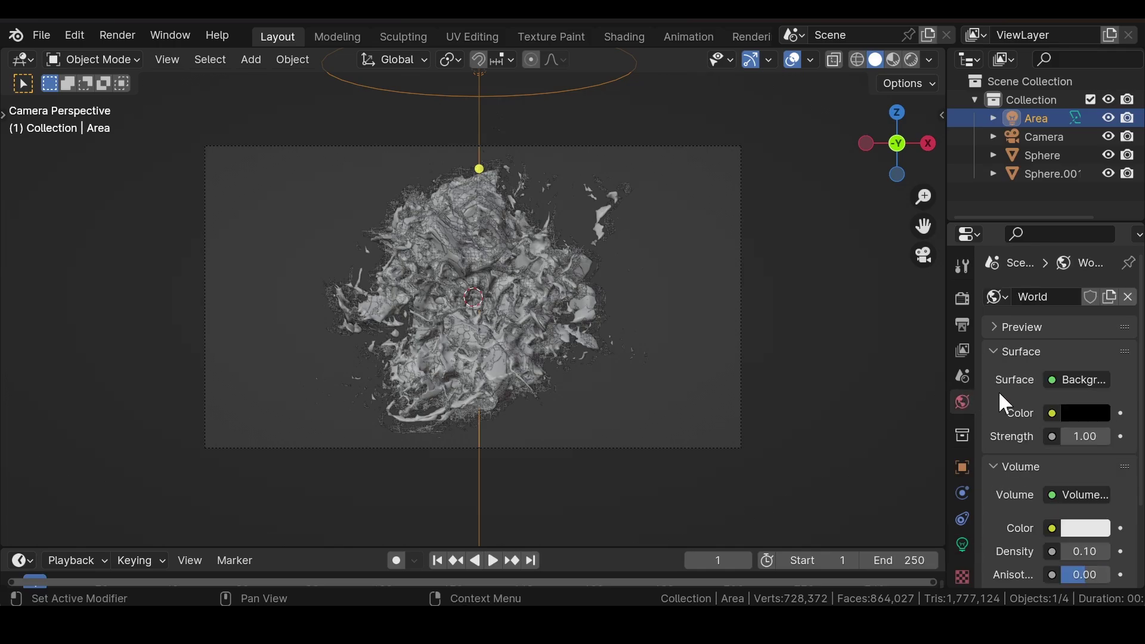
scroll(1006, 404, down, 4)
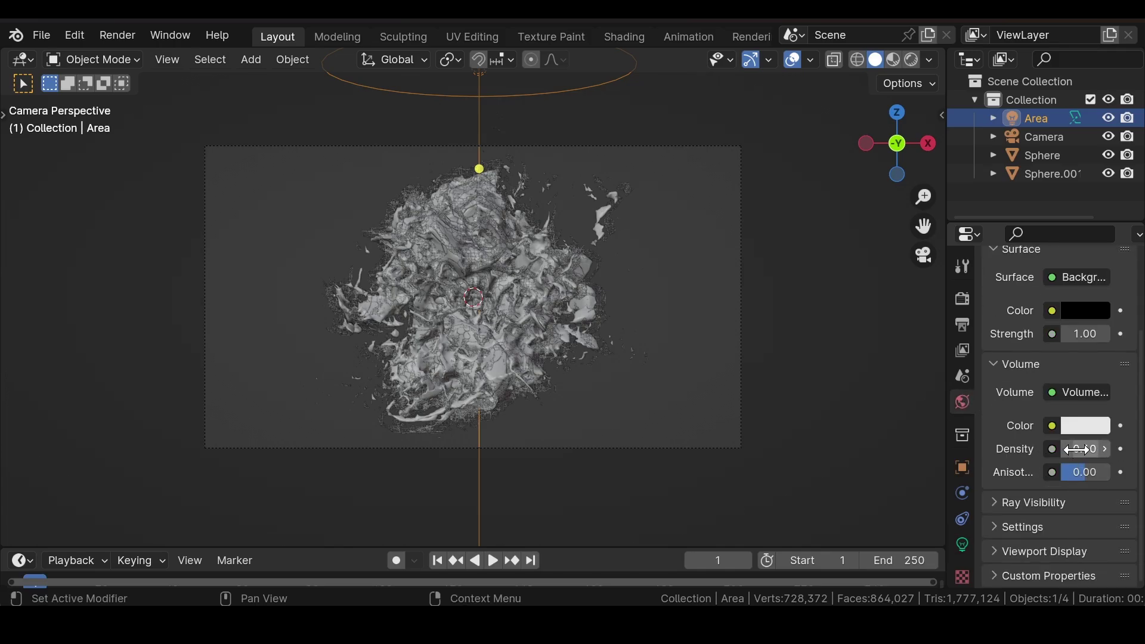
click(1086, 450)
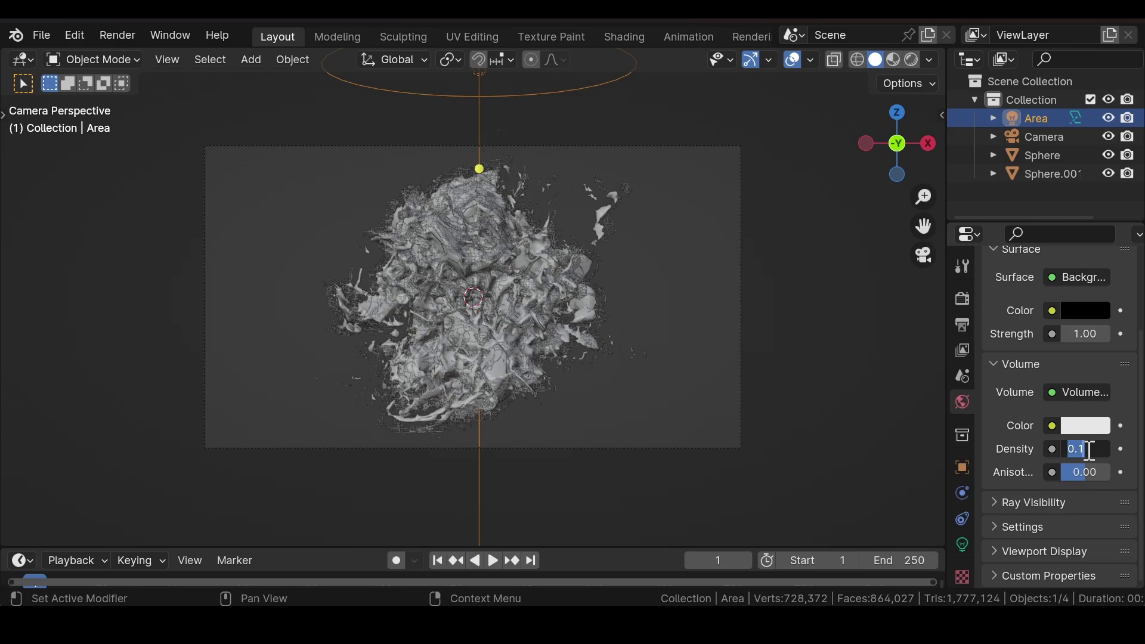
text(0.02)
key(Return)
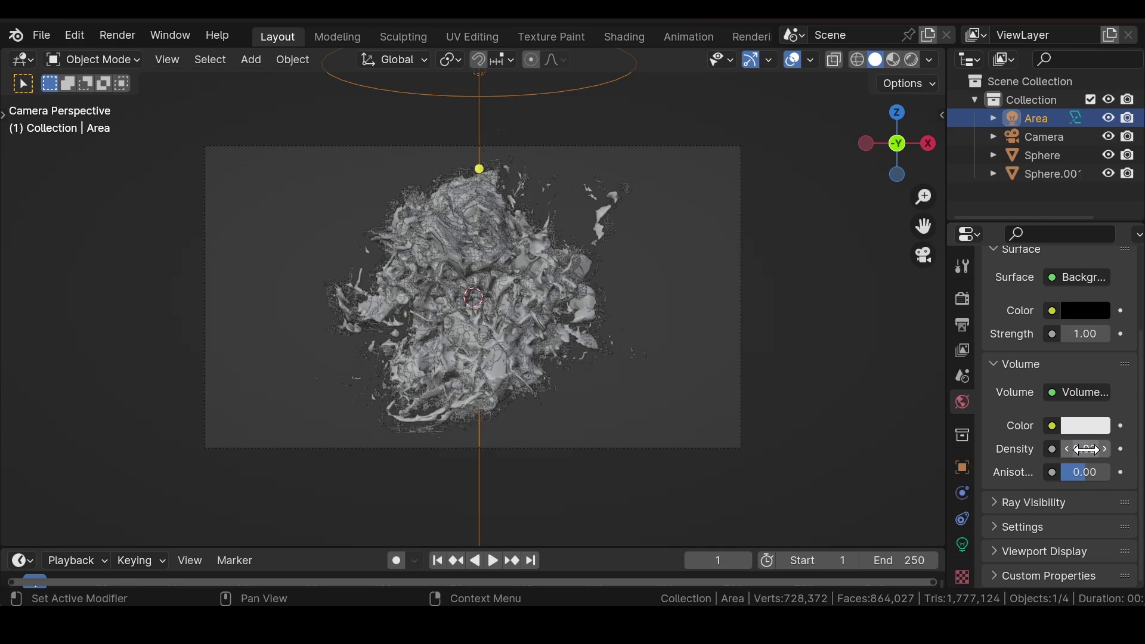
Preview the foggy scene in Rendered shading from the top, an angle and the camera view.
click(914, 60)
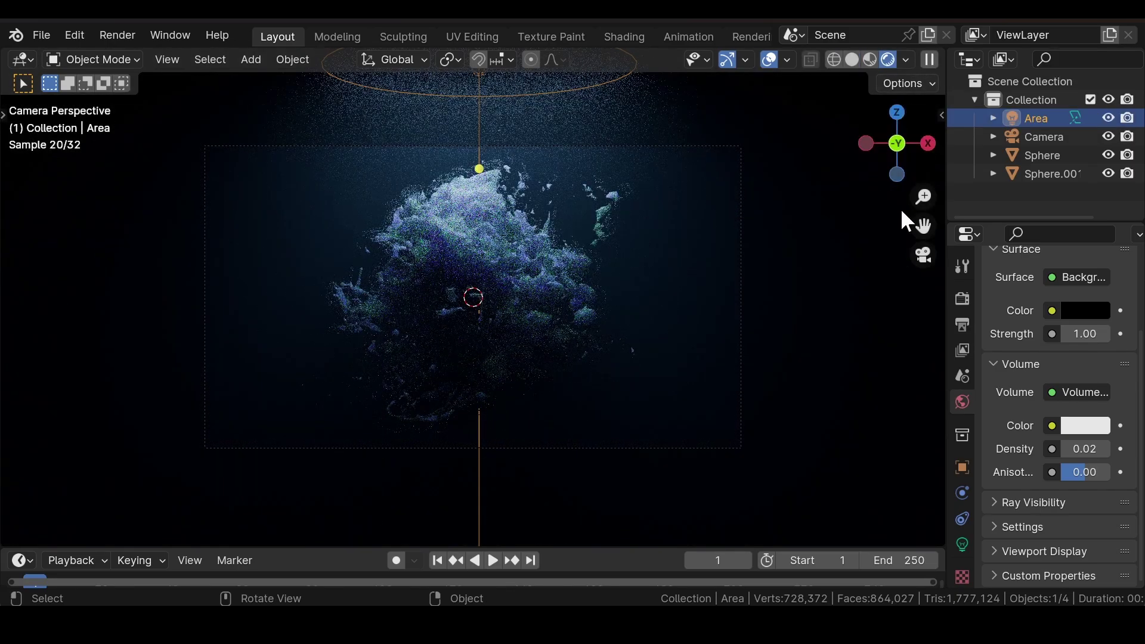
scroll(633, 209, down, 2)
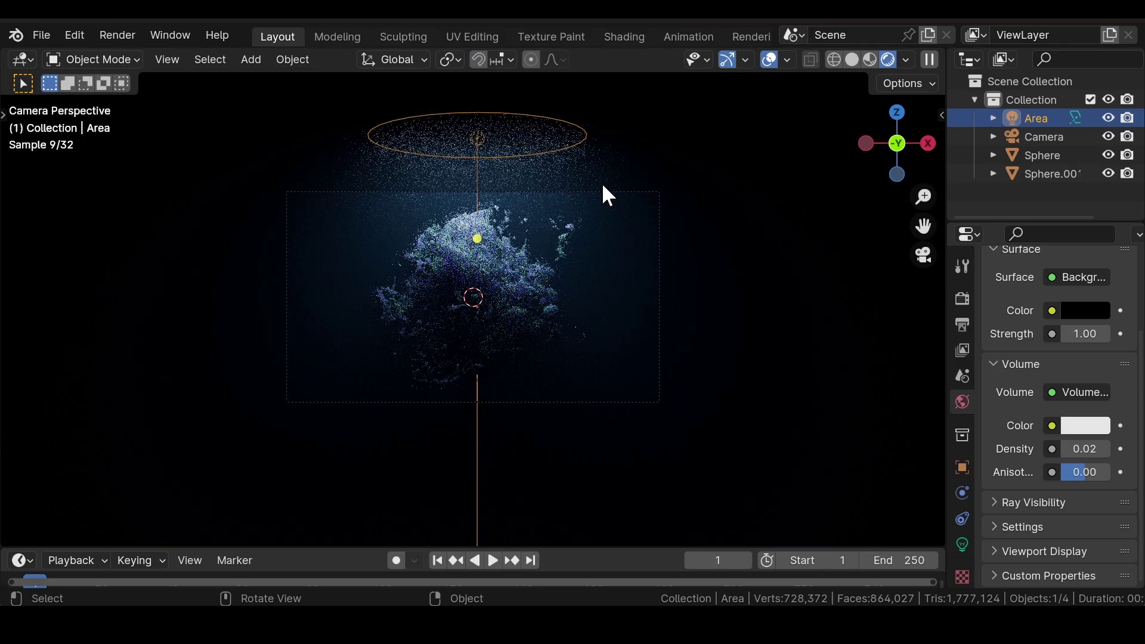
scroll(515, 221, up, 5)
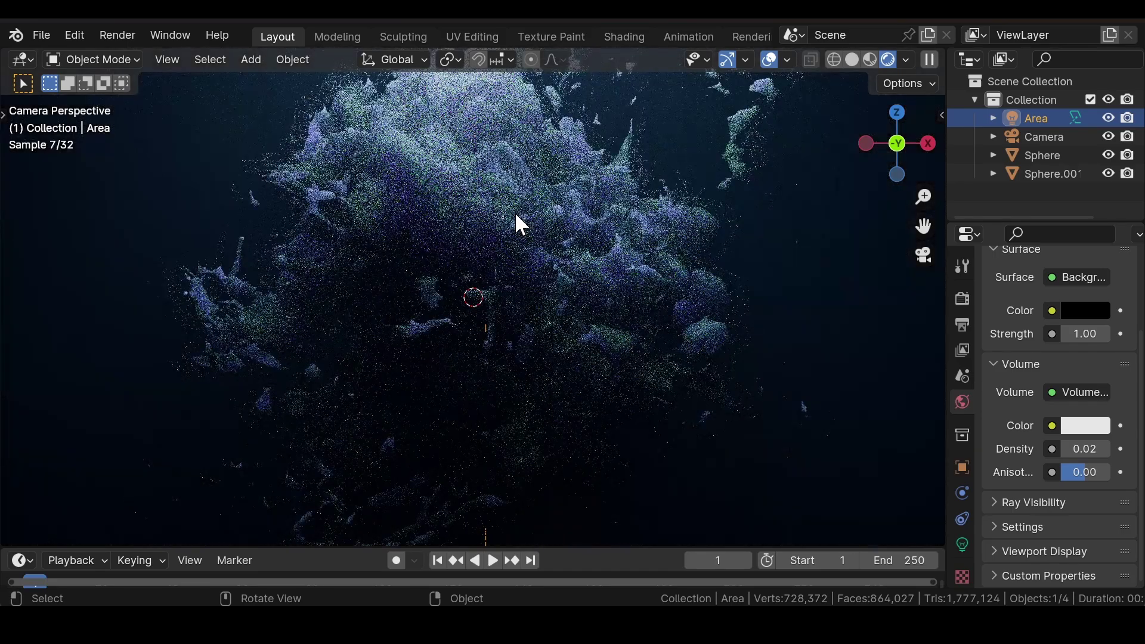
scroll(546, 226, down, 4)
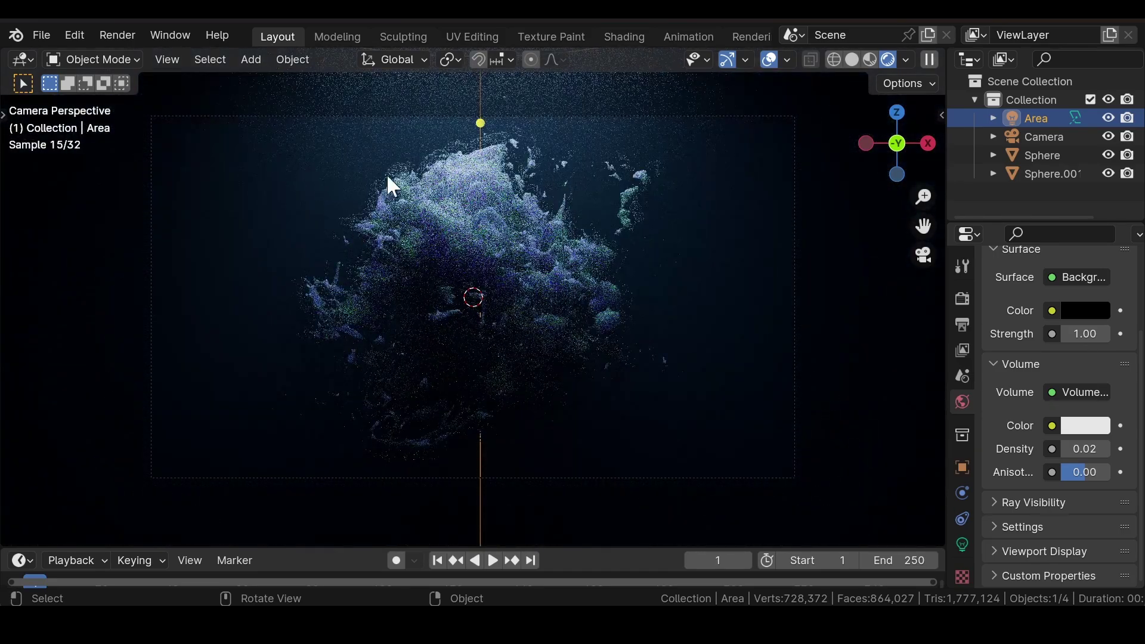
scroll(504, 156, down, 3)
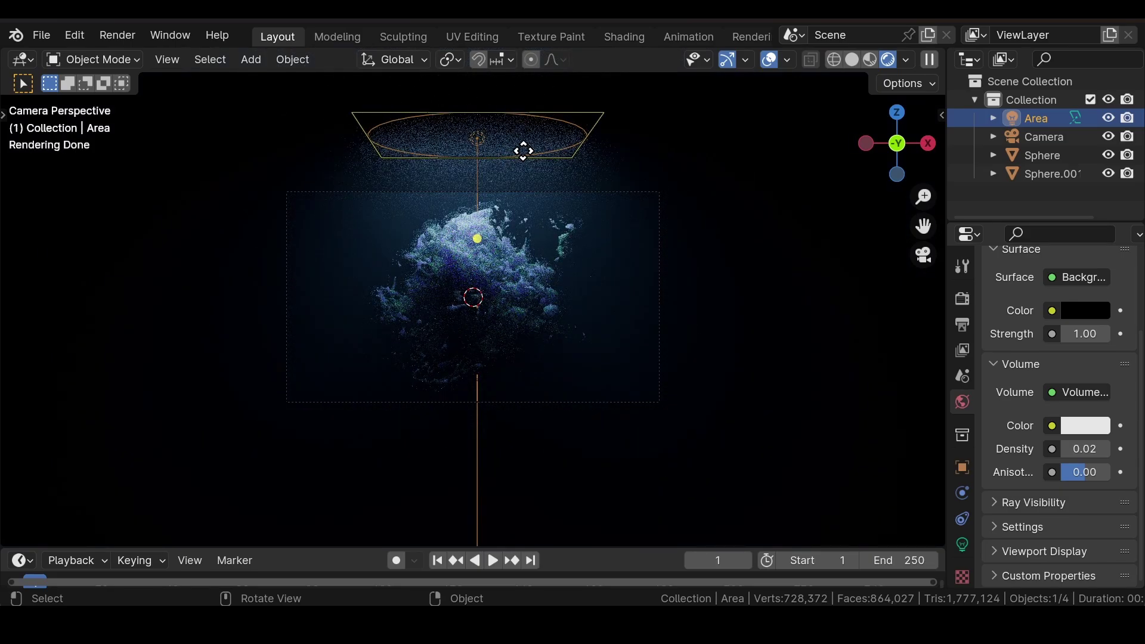
key(KP_7)
scroll(514, 149, down, 4)
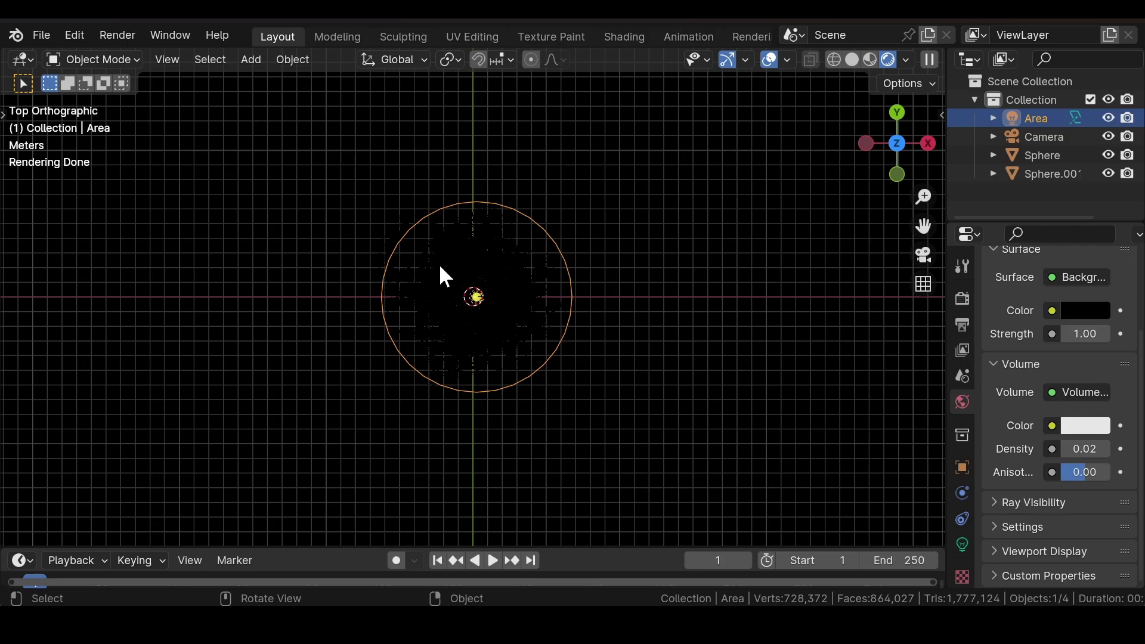
middle_drag(561, 320, 559, 221)
key(KP_0)
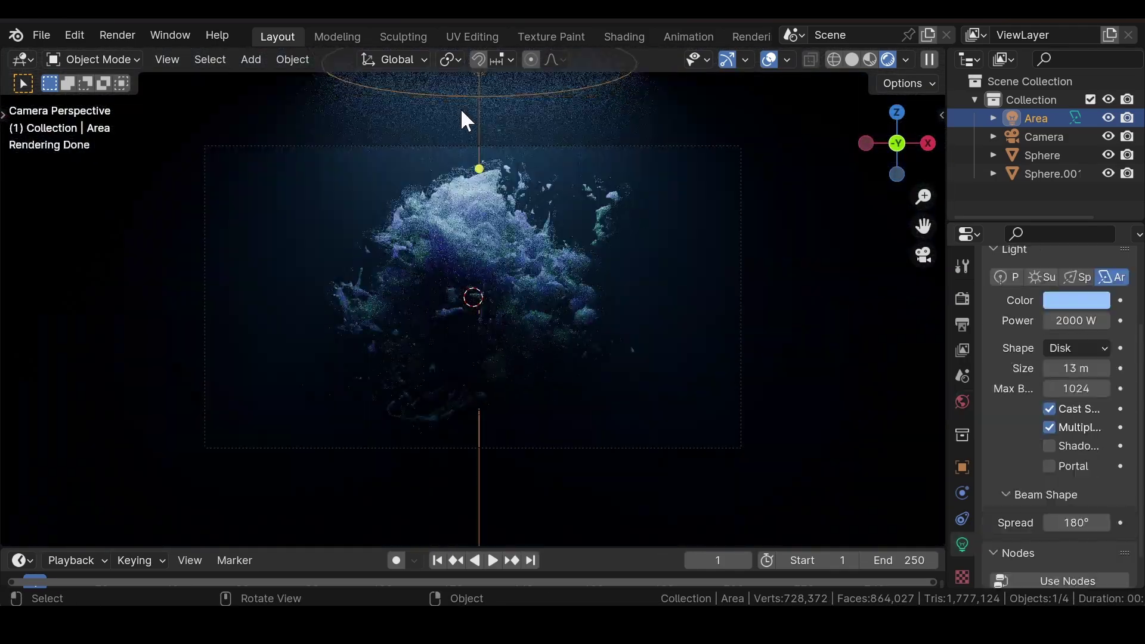
scroll(480, 119, down, 3)
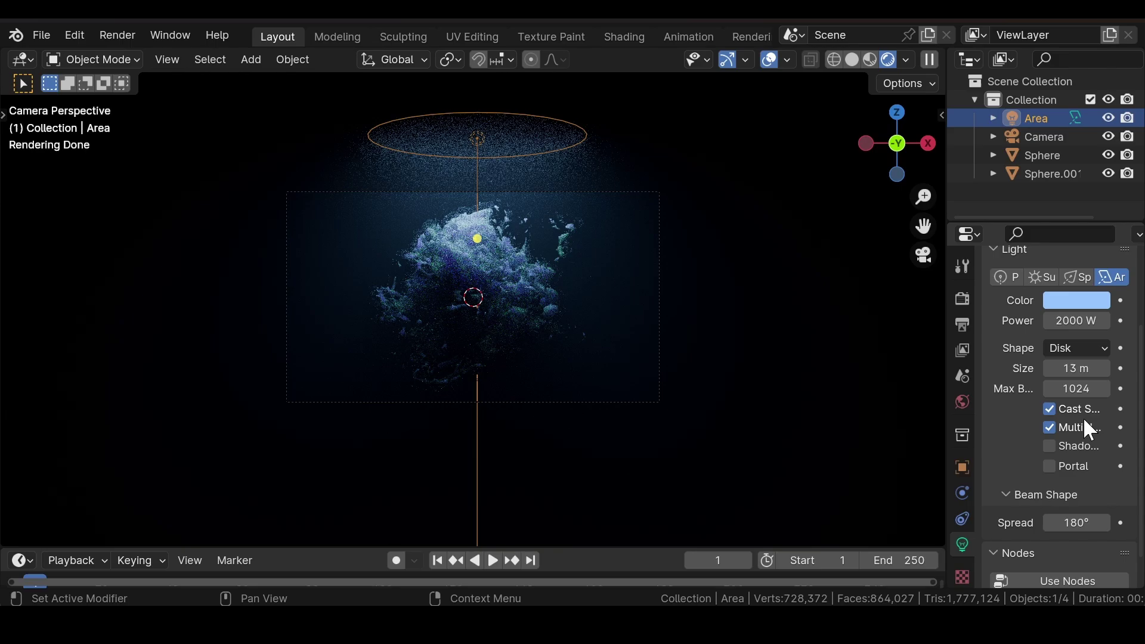
Enlarge the blue disk area light to 19.1 m and narrow its spread to 128°, then deselect it.
drag(1079, 370, 1136, 370)
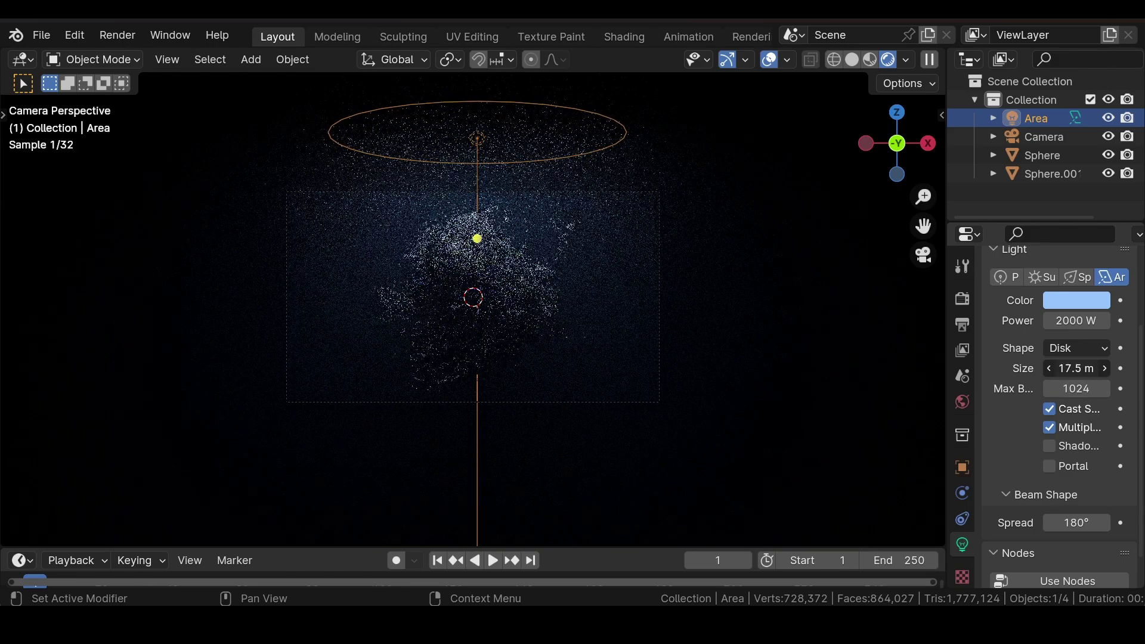
drag(1076, 522, 1045, 522)
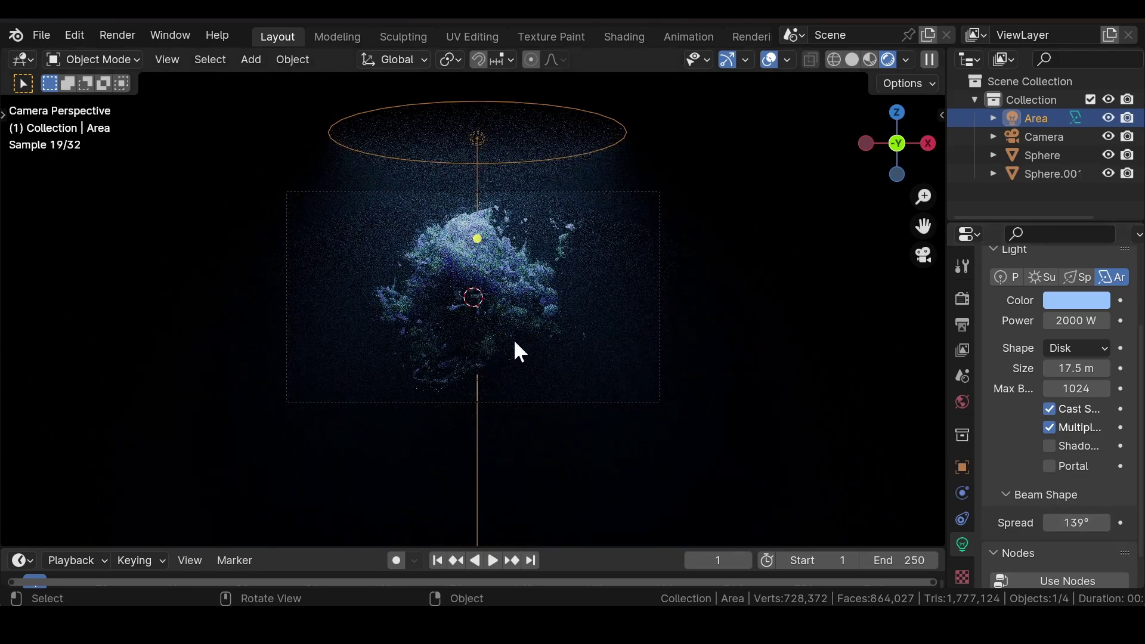
drag(1055, 367, 1074, 366)
drag(1066, 523, 1053, 523)
scroll(535, 301, up, 4)
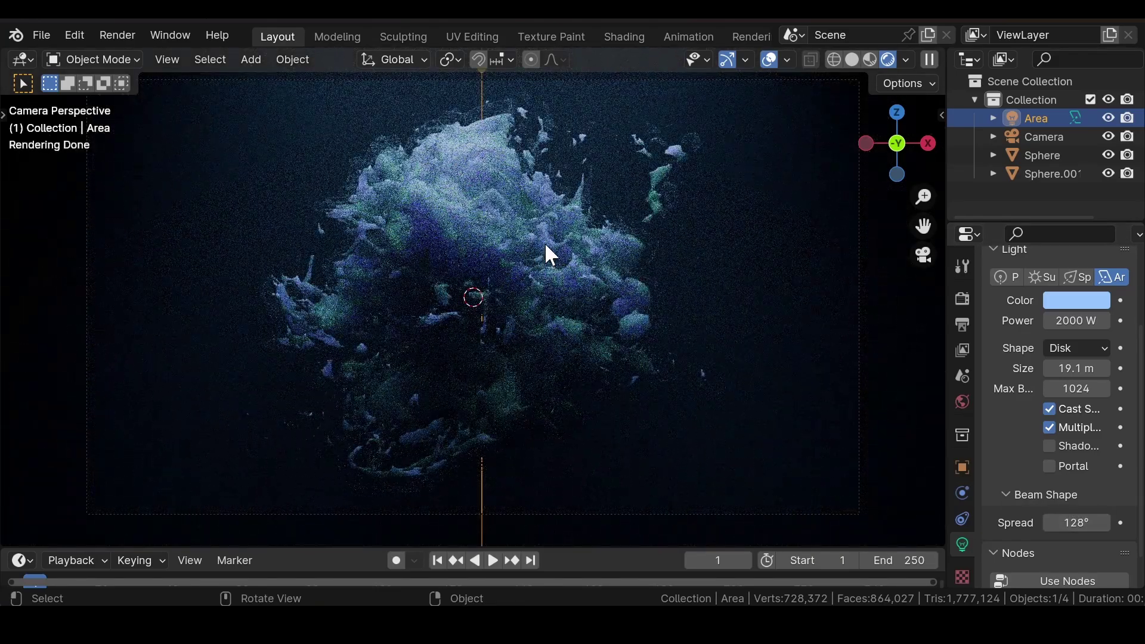
click(729, 195)
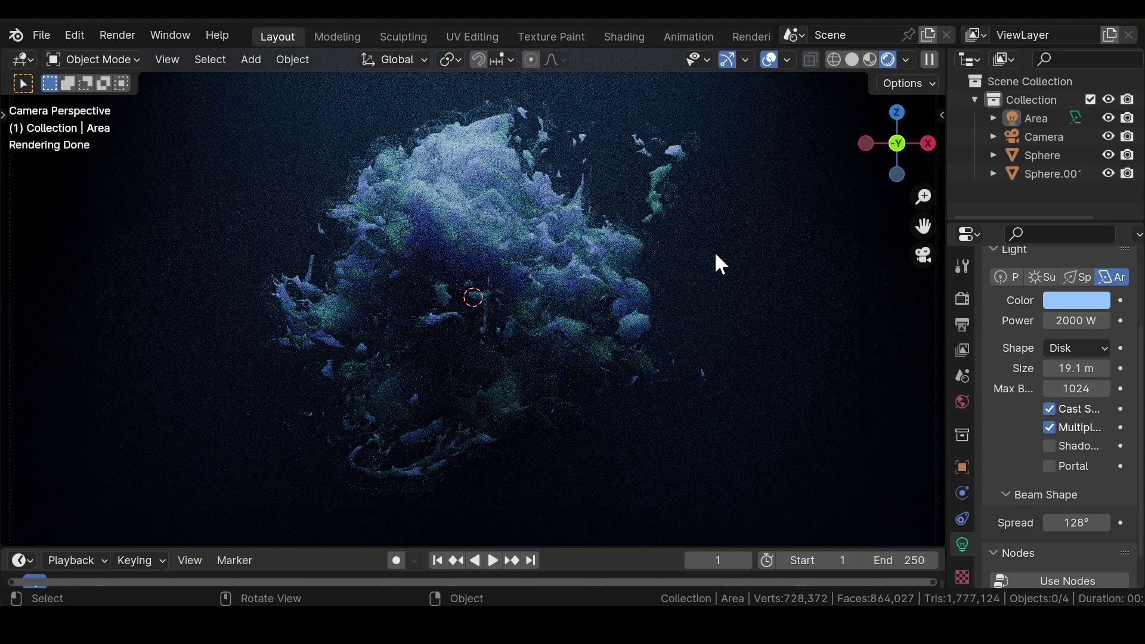
scroll(719, 262, down, 2)
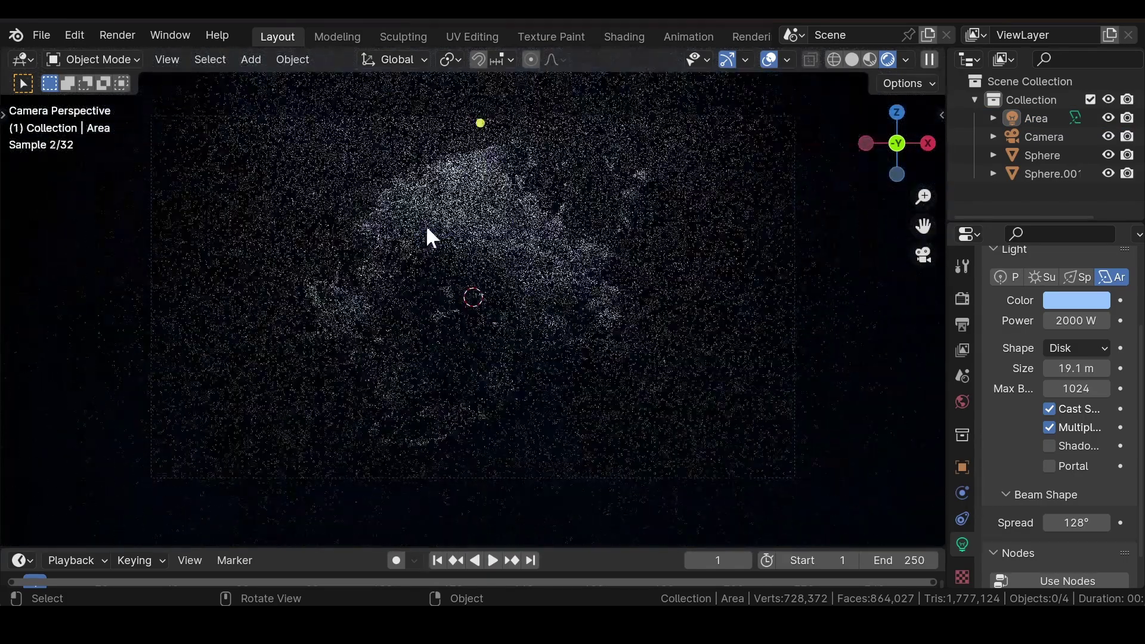
Raise the Color Management exposure to 0.299 and gamma to 1.224 in Render Properties.
click(961, 298)
scroll(1110, 416, down, 15)
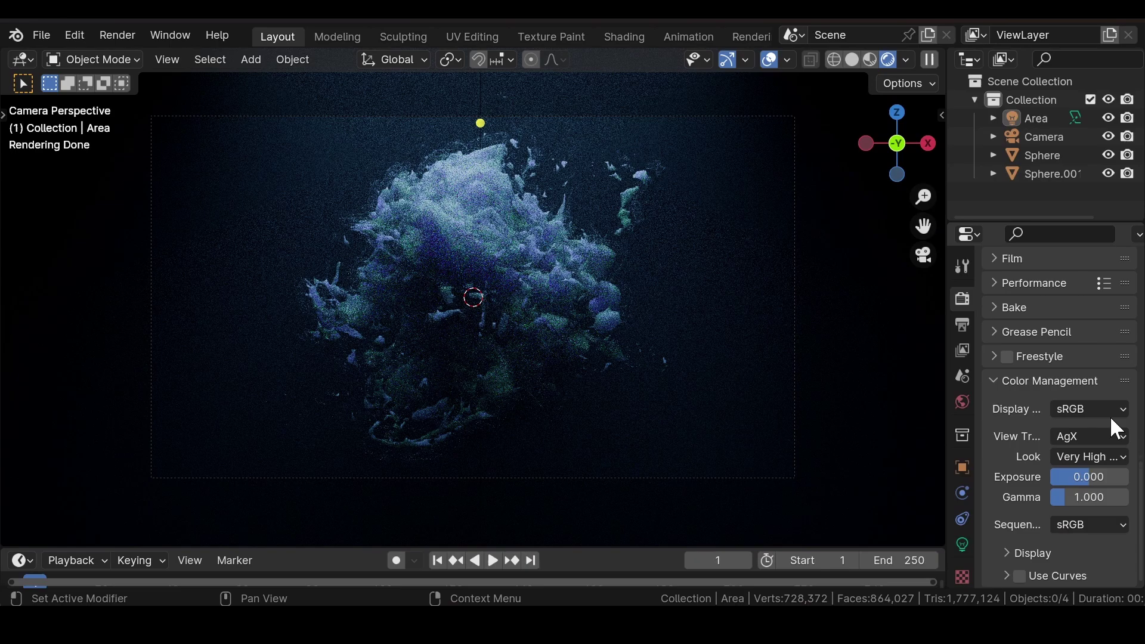
drag(1089, 476, 1071, 501)
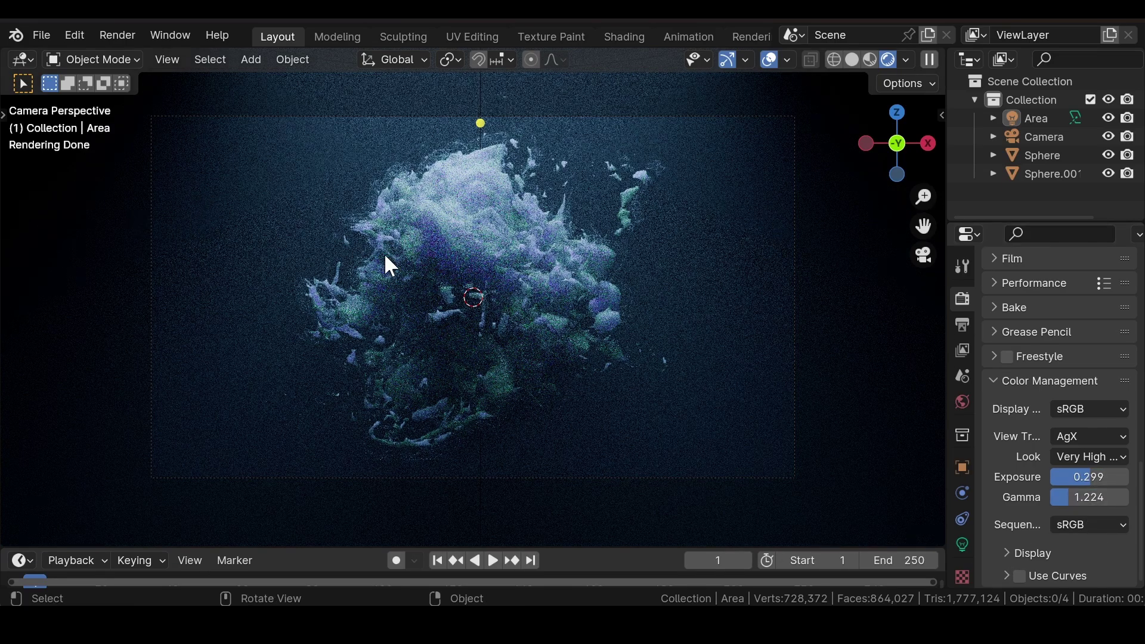
Return the viewport to Solid shading and start rendering the final image.
click(853, 60)
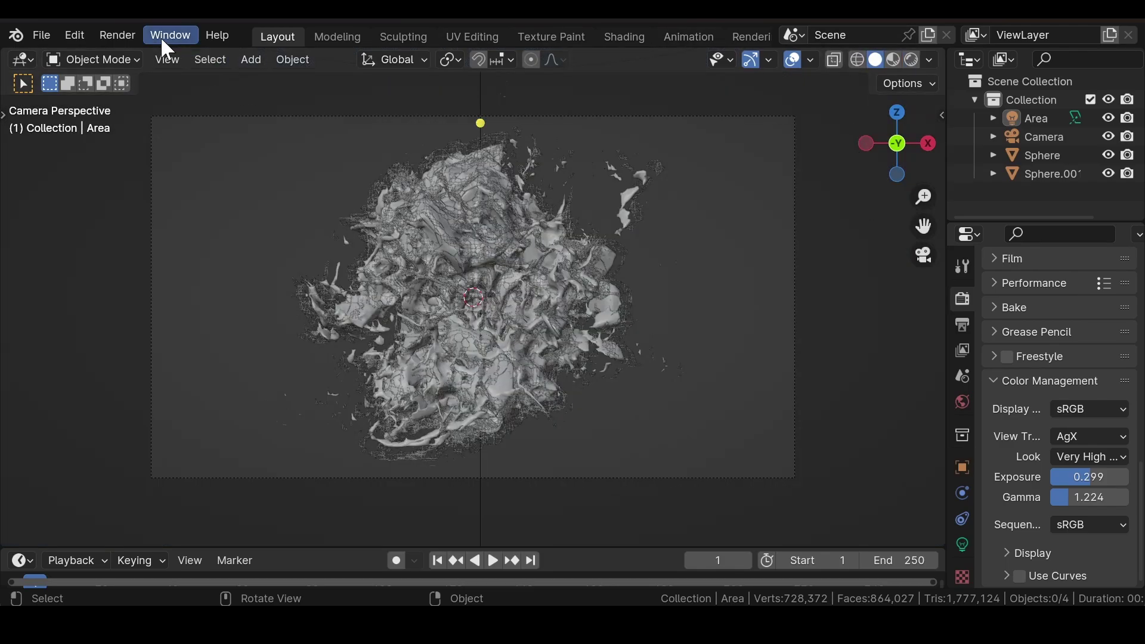
click(122, 37)
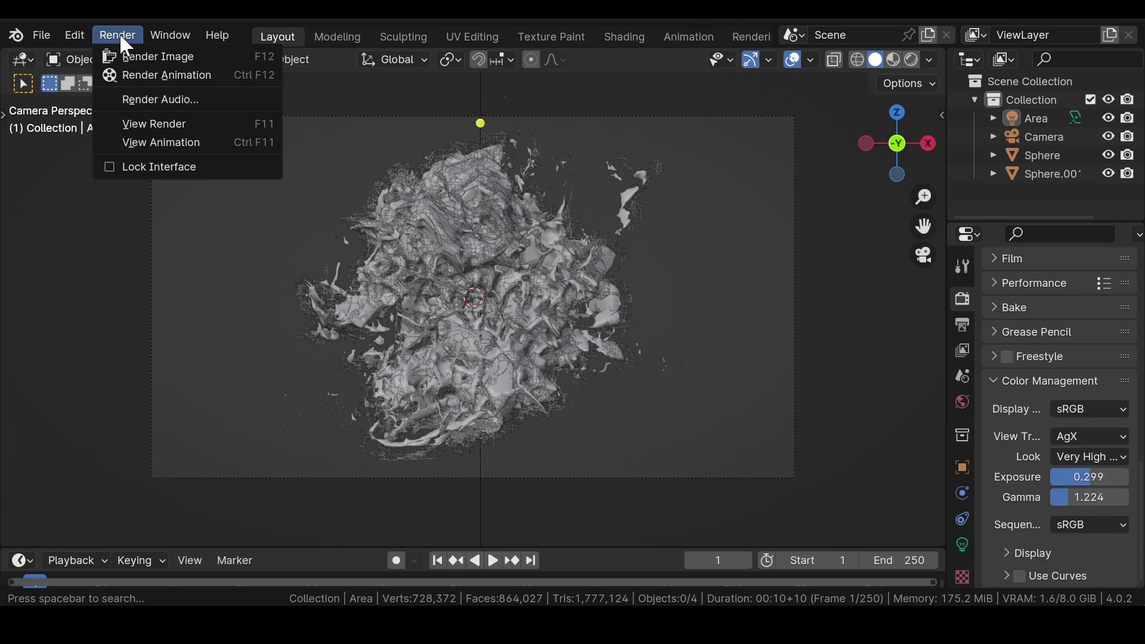
click(173, 57)
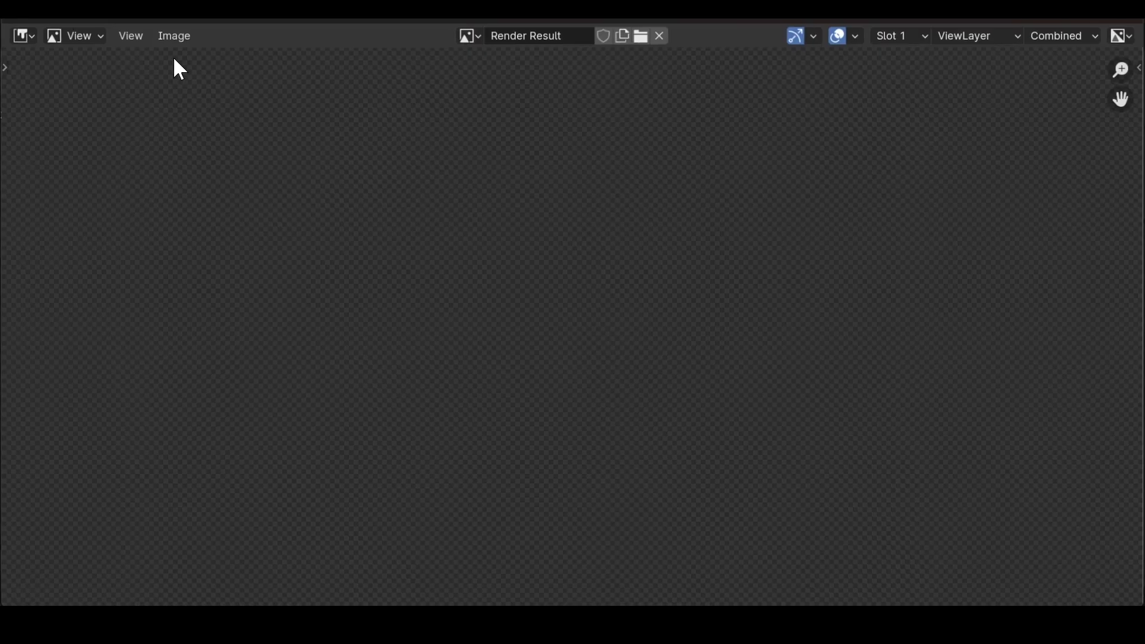
click(1061, 21)
Watch the Cycles render of frame 1 finish in the Rendering workspace.
click(753, 36)
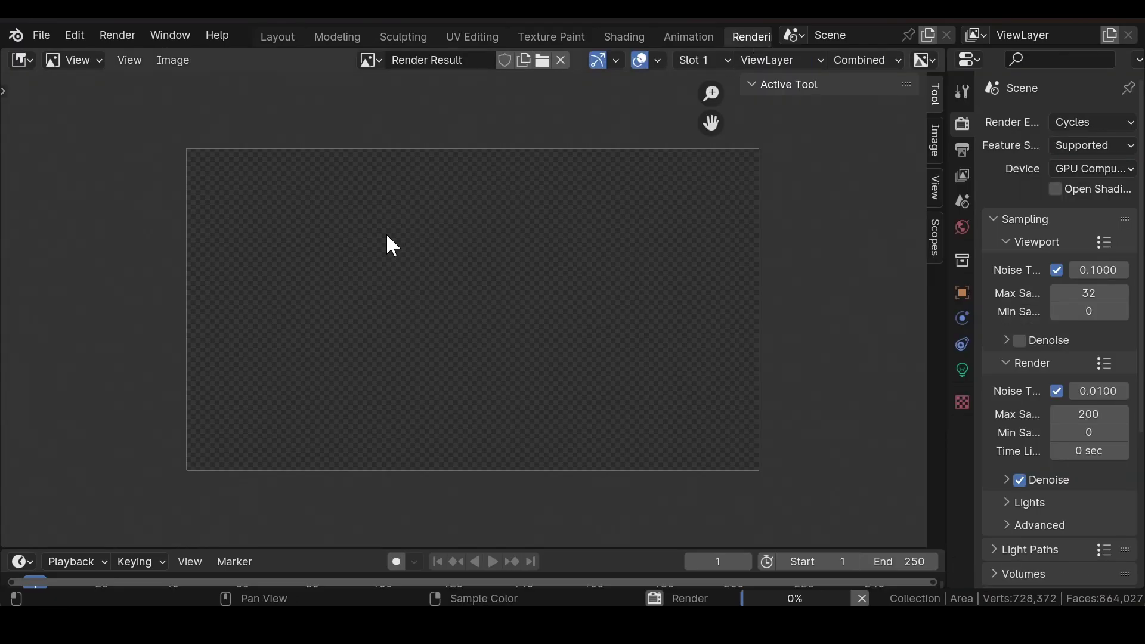
scroll(386, 237, up, 3)
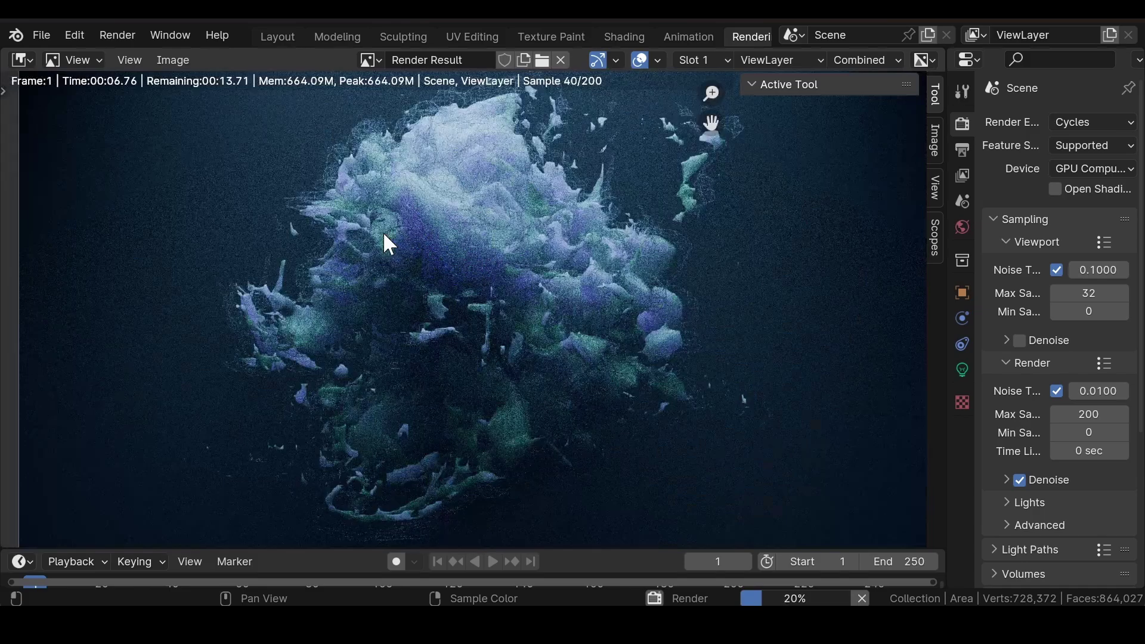
scroll(389, 243, down, 1)
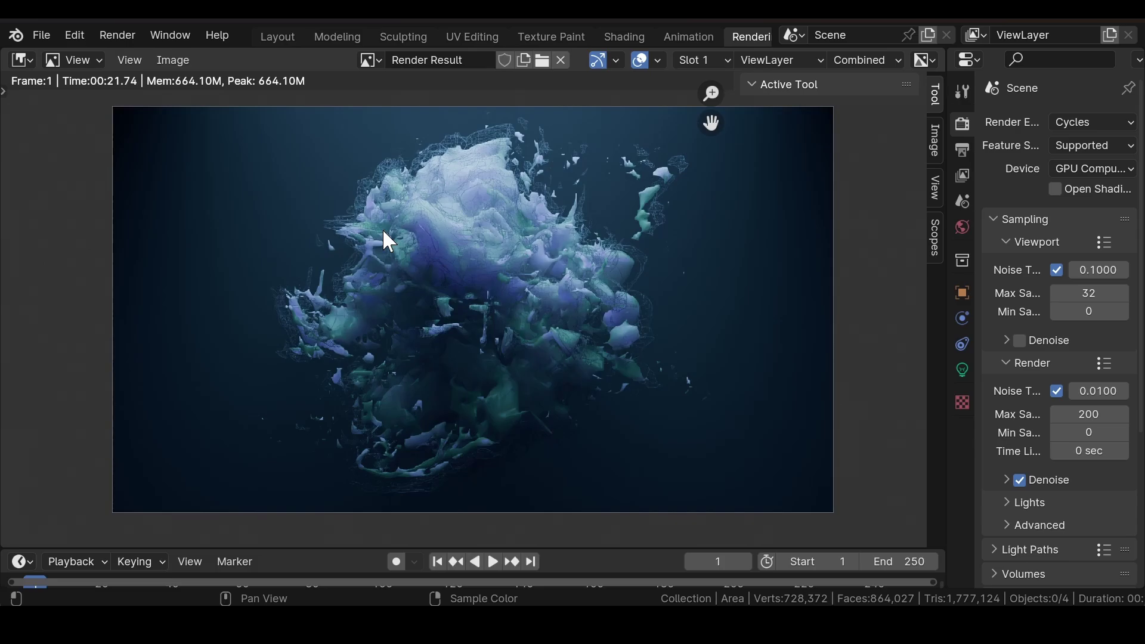
click(177, 62)
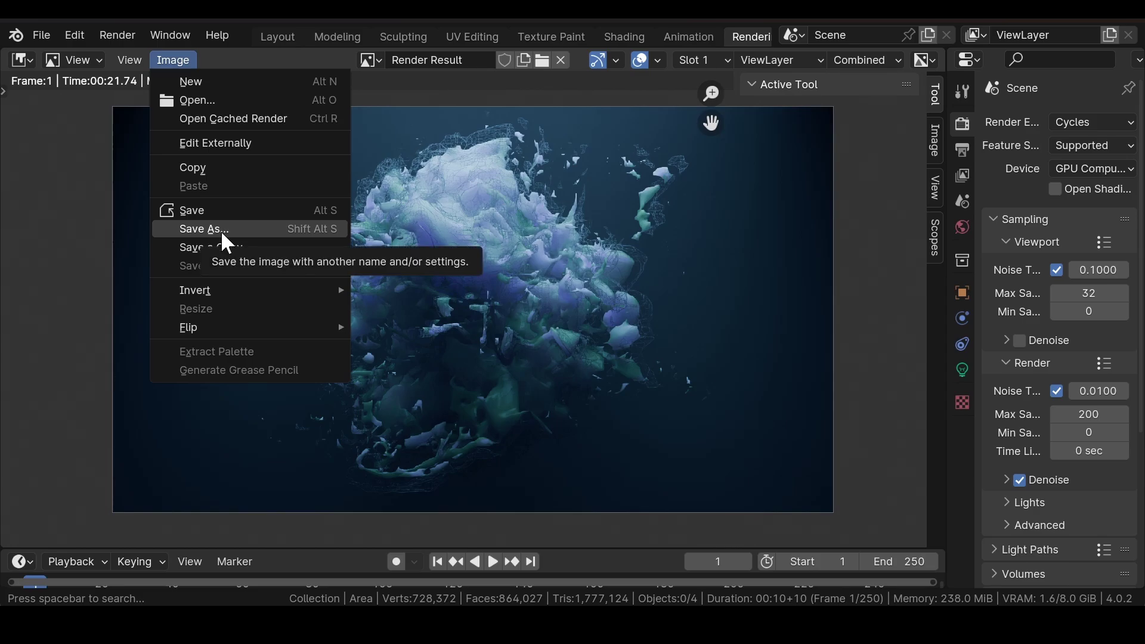
scroll(560, 229, down, 1)
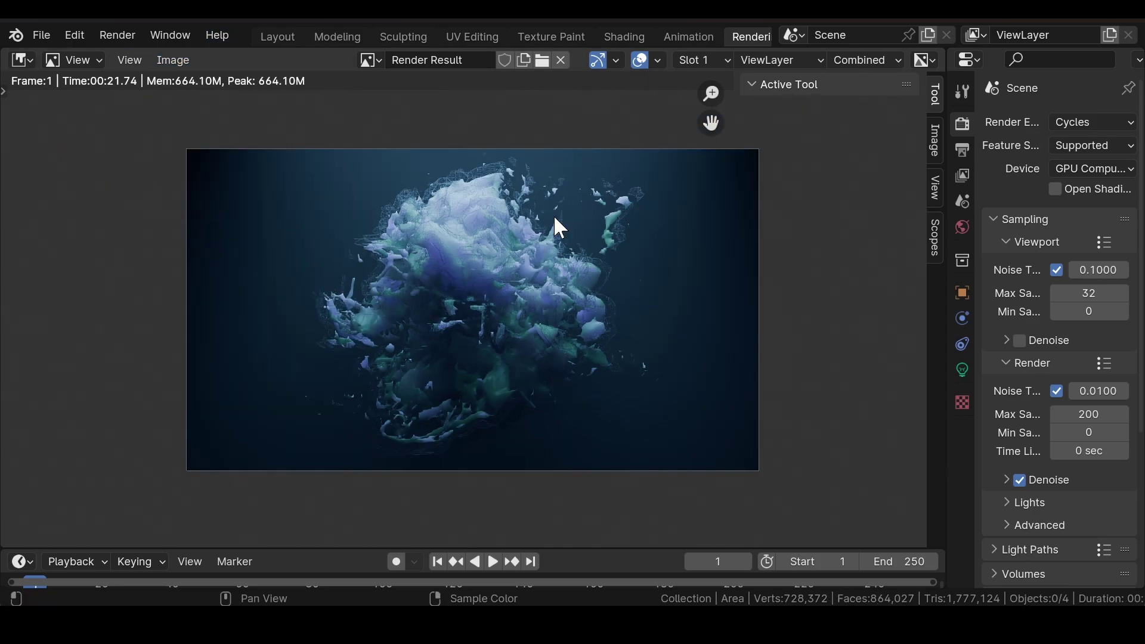